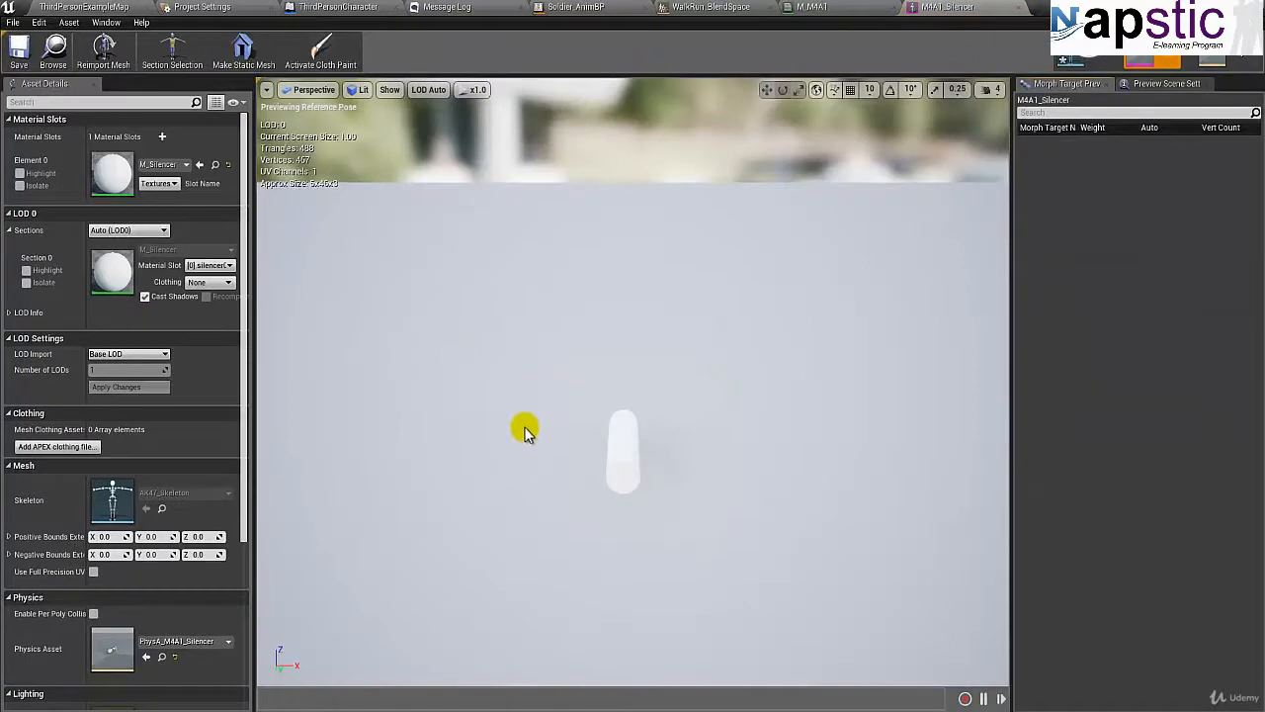
Step: Locate the M_Silencer material assigned to the silencer mesh and open it for editing
{"action": "mouse_move", "coordinate": [525, 429]}
{"action": "left_mouse_down"}
{"action": "mouse_move", "coordinate": [568, 429]}
{"action": "mouse_move", "coordinate": [525, 432]}
{"action": "left_mouse_up"}
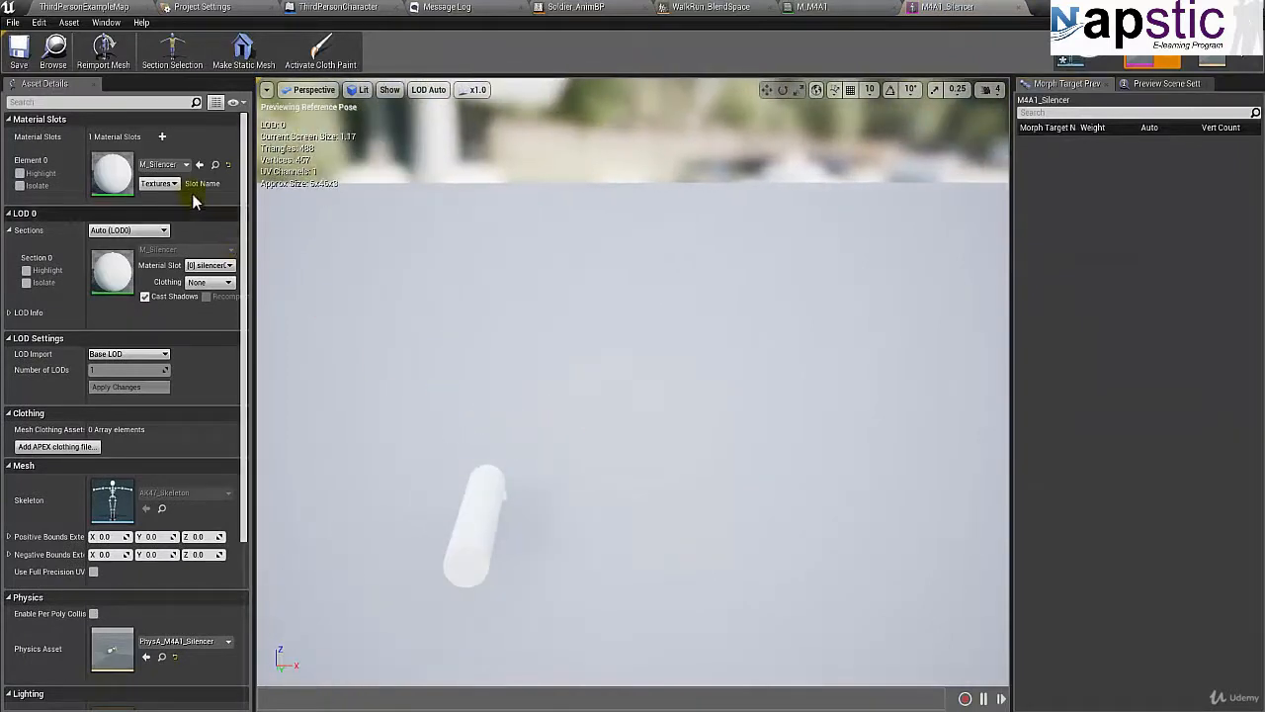
{"action": "left_click", "coordinate": [214, 164]}
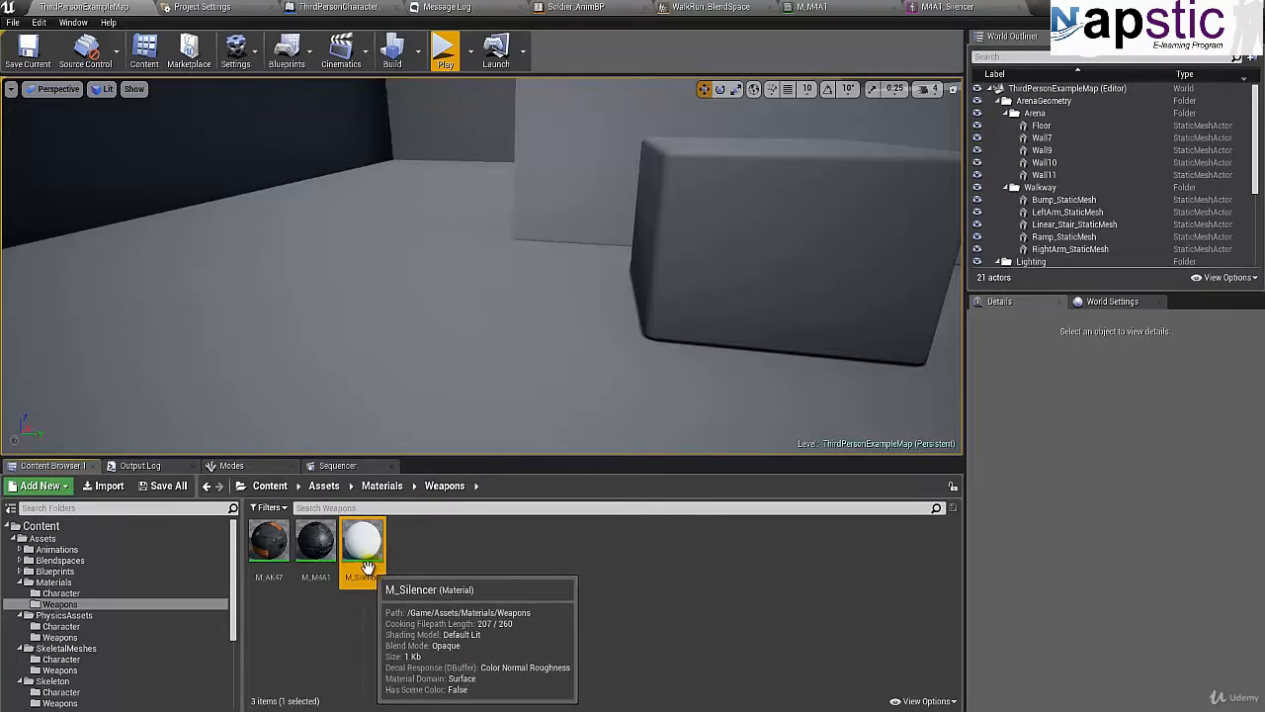
{"action": "double_click", "coordinate": [369, 566]}
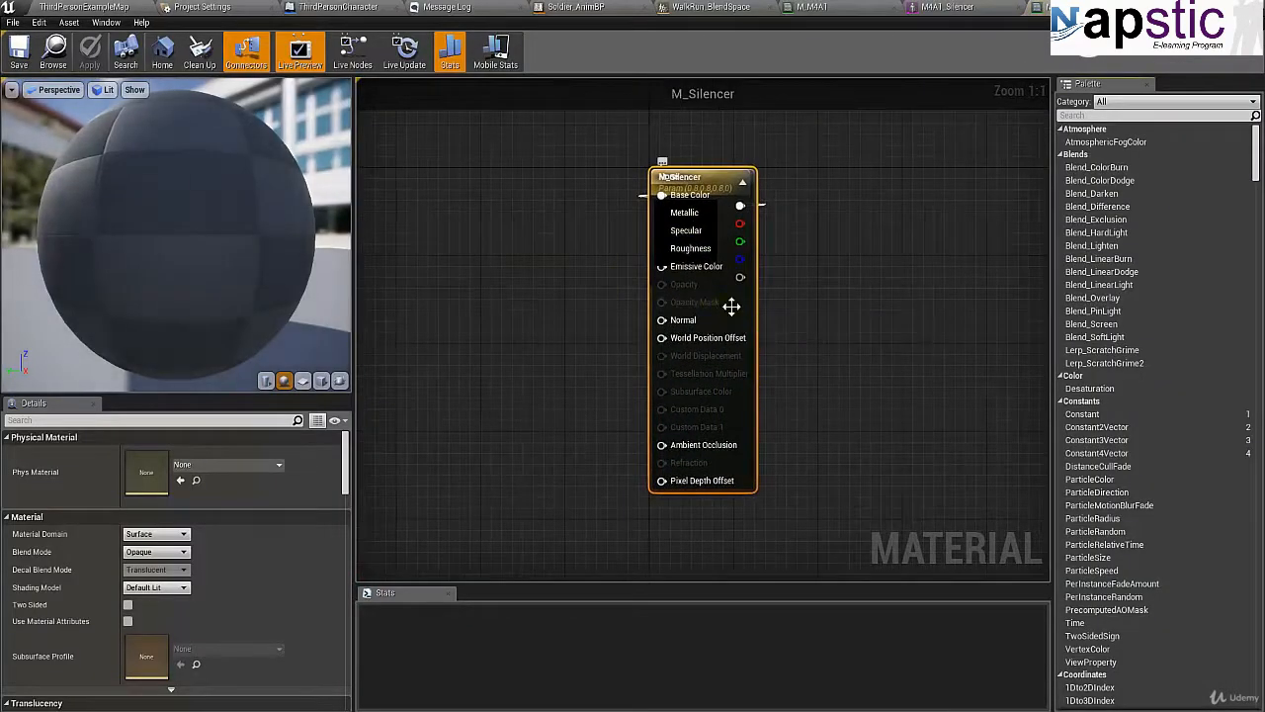
Step: Replace the default colour parameter in M_Silencer with a Texture Sample node connected to Base Color
{"action": "left_click_drag", "start_coordinate": [728, 306], "coordinate": [909, 306]}
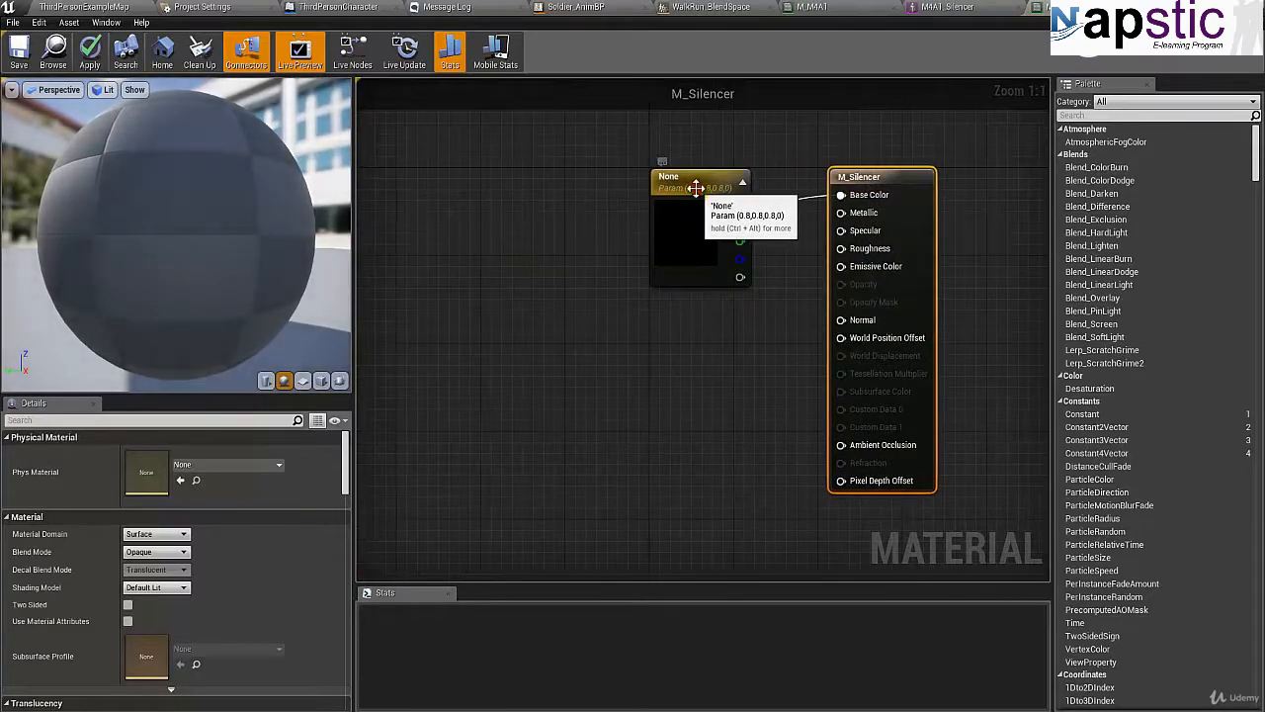
{"action": "left_click", "coordinate": [695, 195]}
{"action": "key", "text": "Delete"}
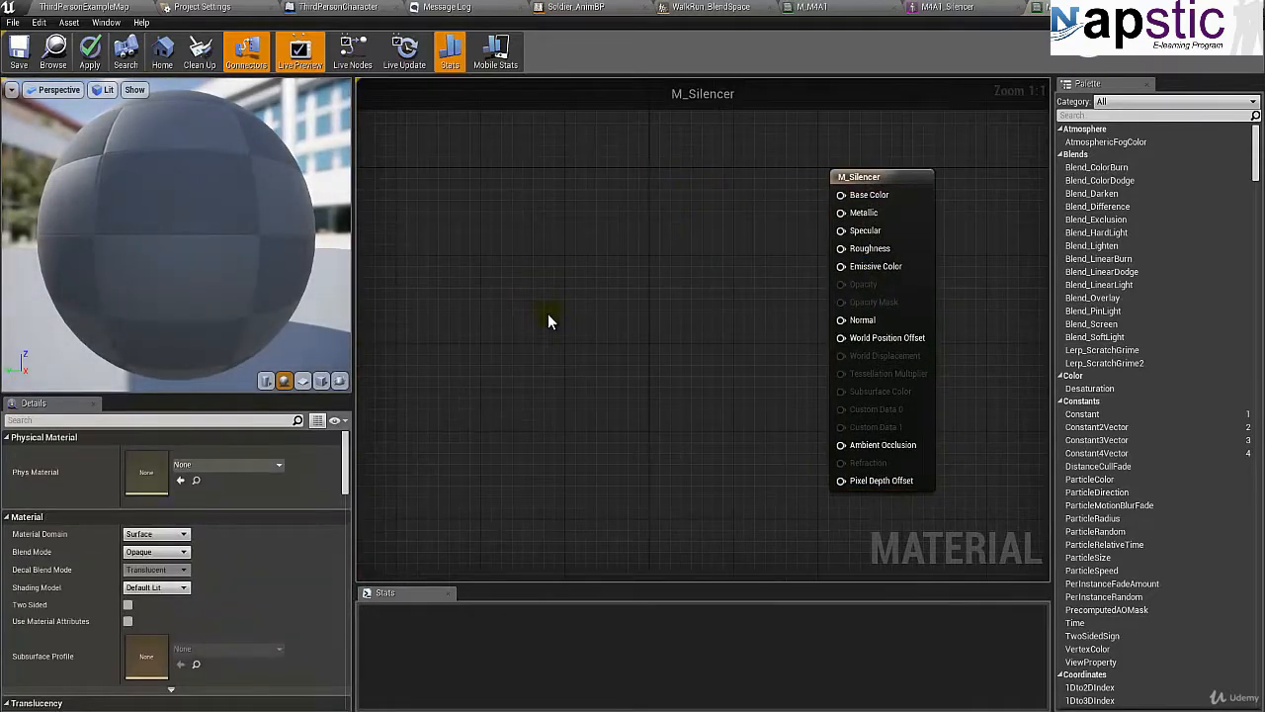
{"action": "left_click", "coordinate": [580, 227]}
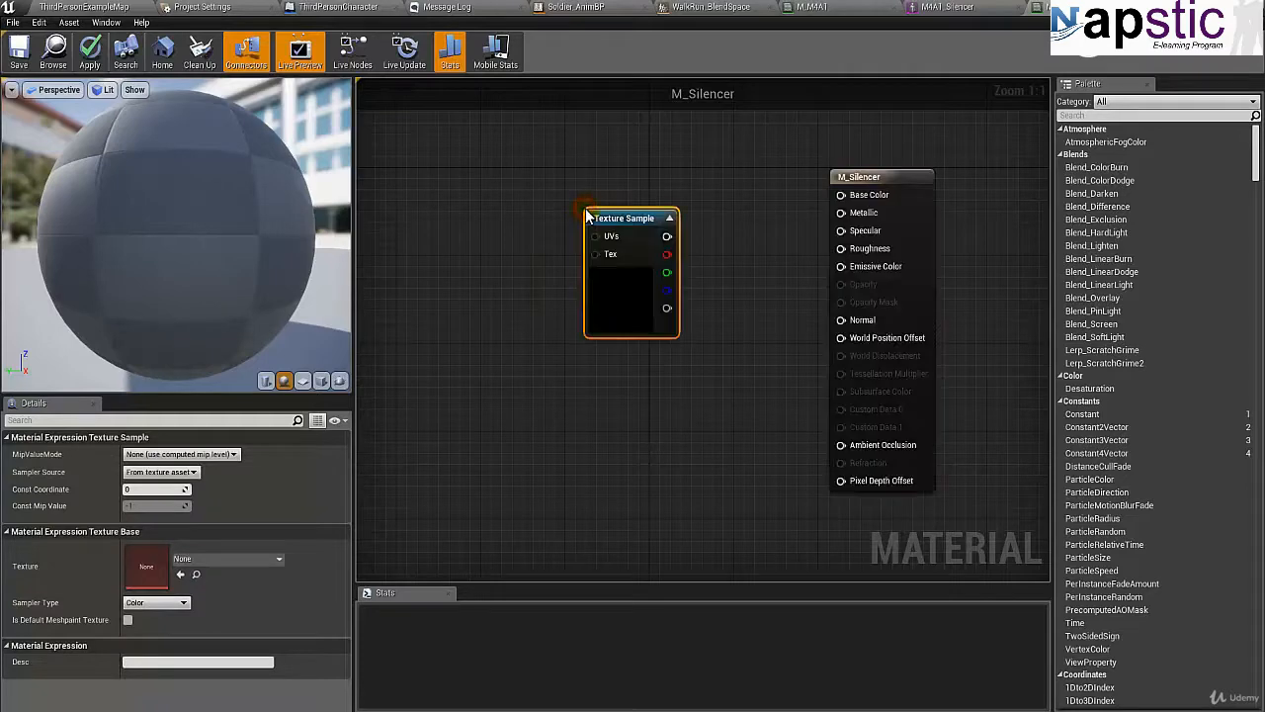
{"action": "left_click_drag", "start_coordinate": [638, 210], "coordinate": [841, 195]}
Step: Select the M4A1_Silencer mesh in the SkeletalMeshes/Weapons folder and return to the M_Silencer material
{"action": "left_click", "coordinate": [84, 6]}
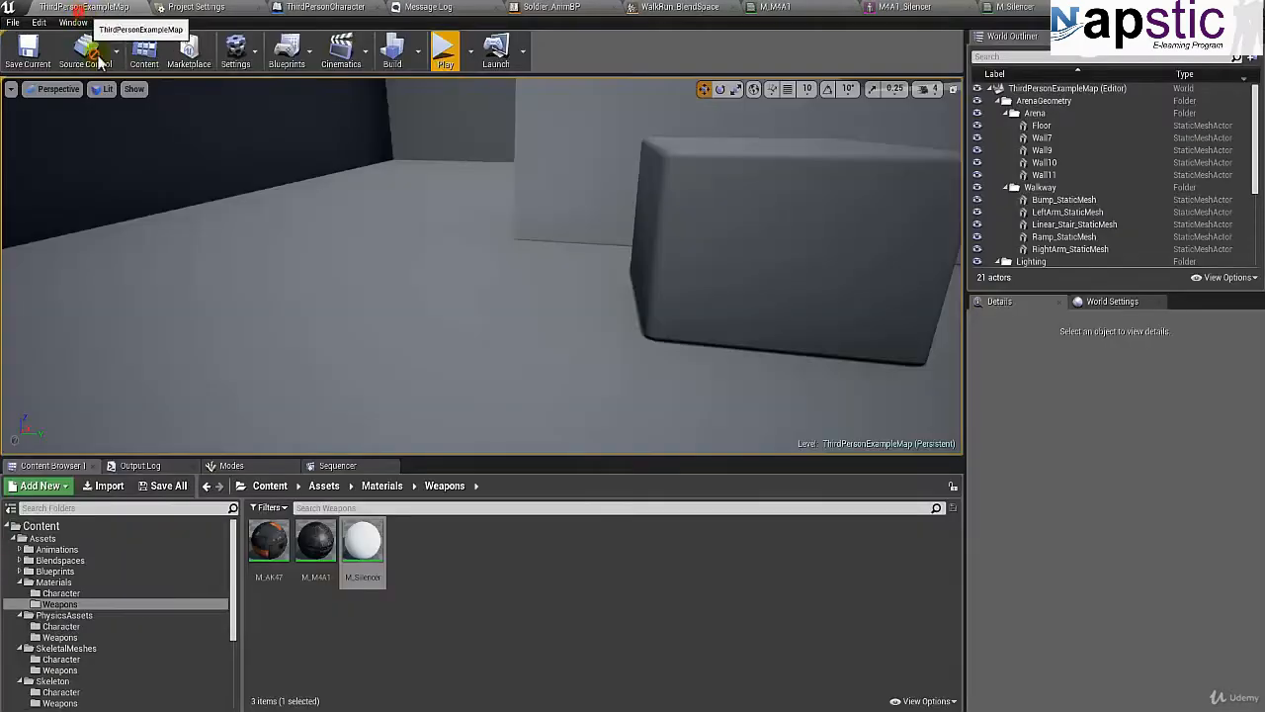
{"action": "left_click", "coordinate": [59, 671]}
{"action": "left_click", "coordinate": [366, 573]}
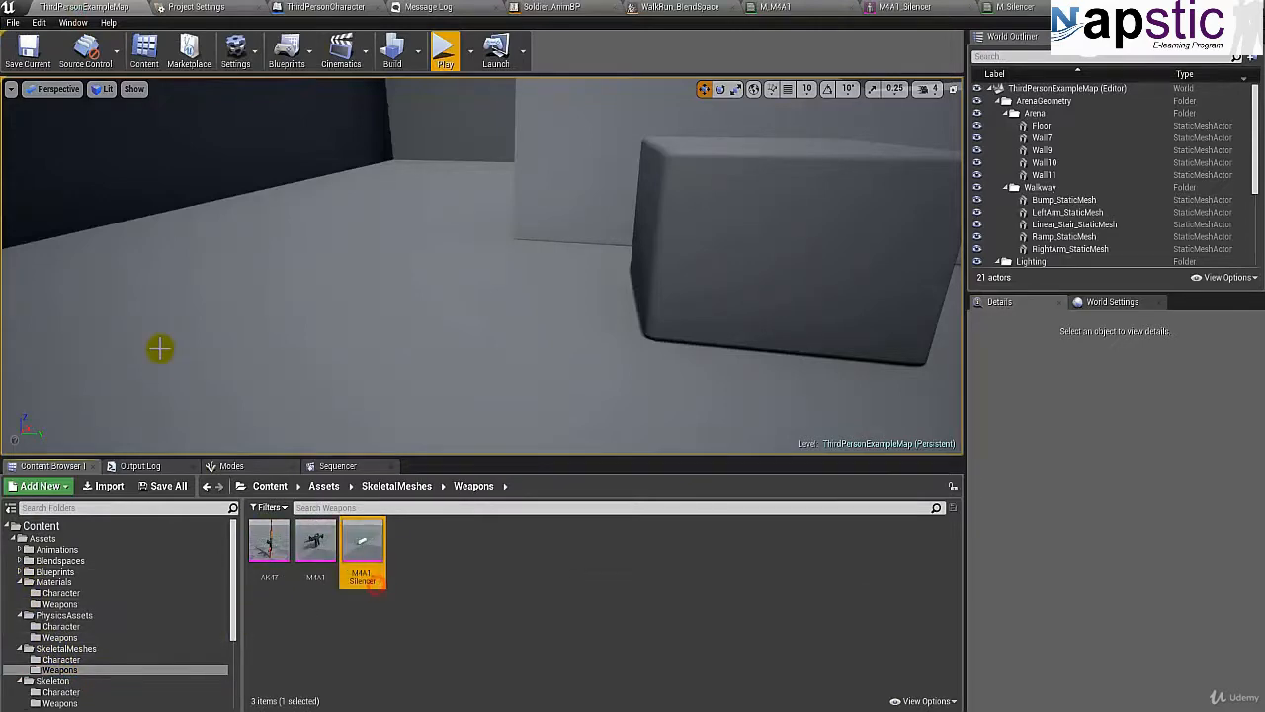
{"action": "left_click", "coordinate": [989, 7]}
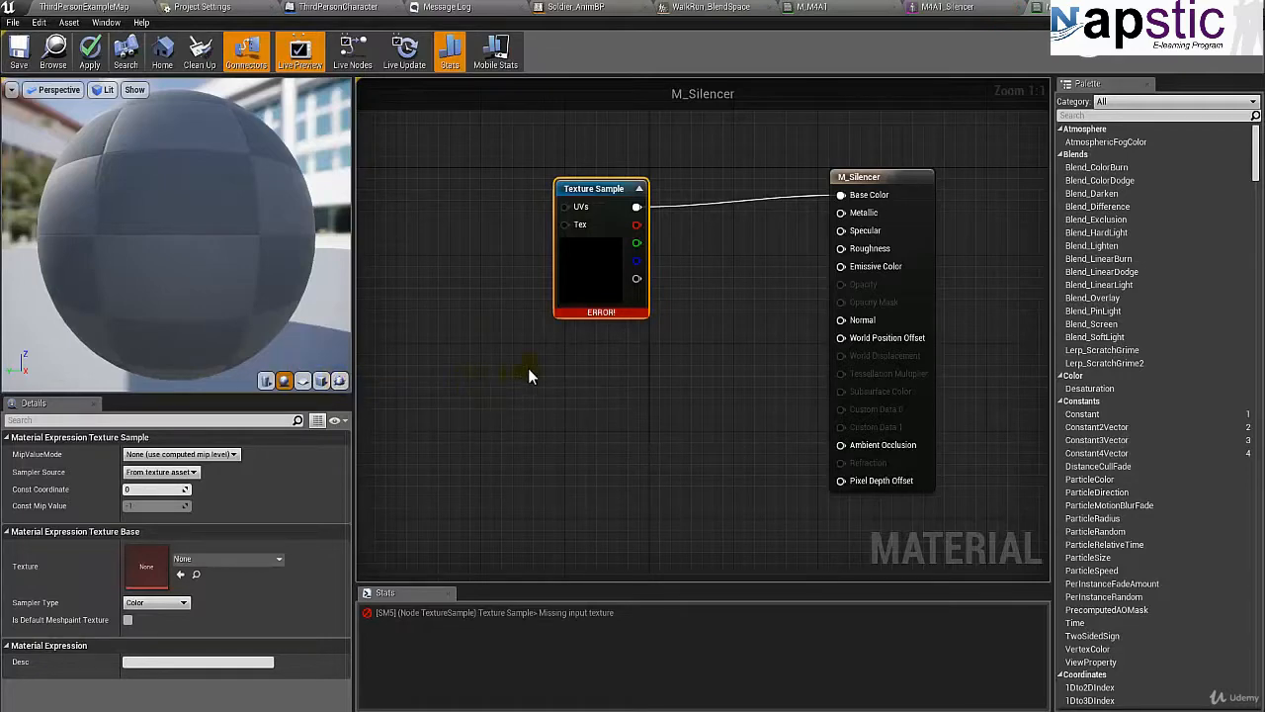
Step: Assign the M4A1_Diffuse texture to the Texture Sample node and close the floating Content Browser
{"action": "left_click", "coordinate": [890, 711]}
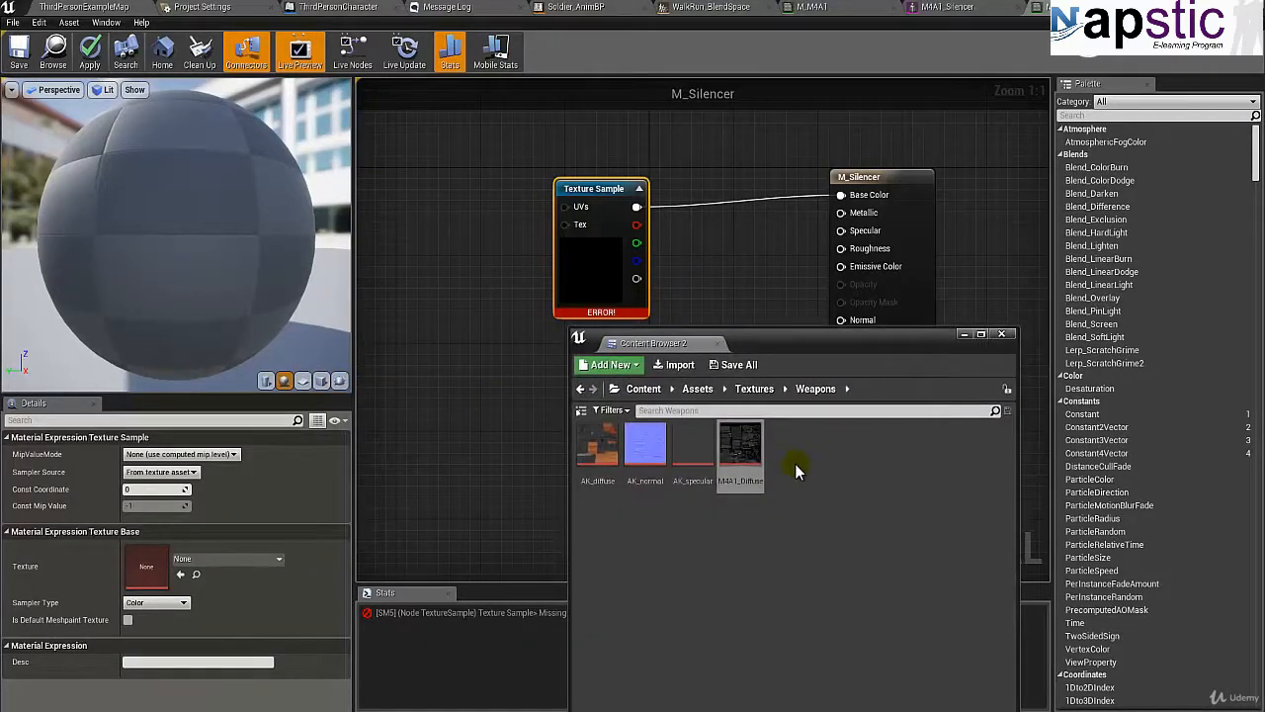
{"action": "left_click", "coordinate": [796, 497]}
{"action": "left_click", "coordinate": [746, 481]}
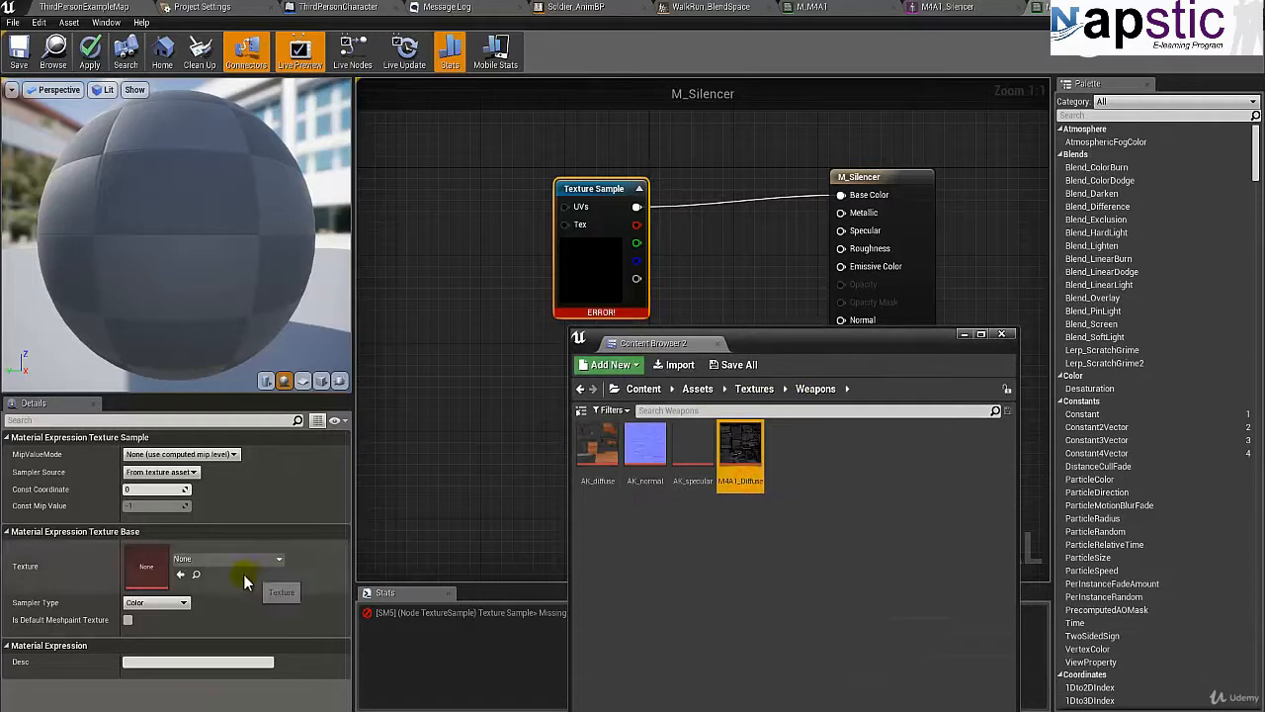
{"action": "left_click", "coordinate": [180, 575]}
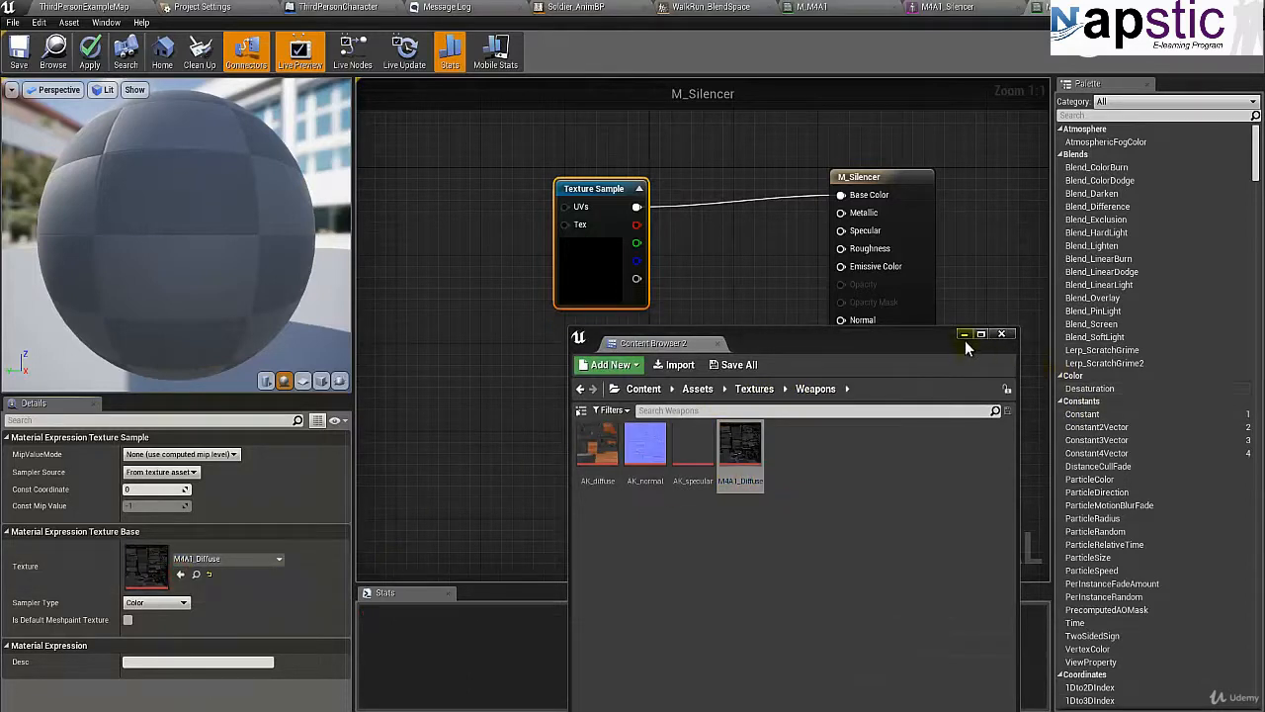
{"action": "left_click", "coordinate": [1001, 335]}
Step: Set the M4A1_Silencer skeletal mesh as the preview mesh for the M_Silencer material
{"action": "left_click", "coordinate": [339, 381]}
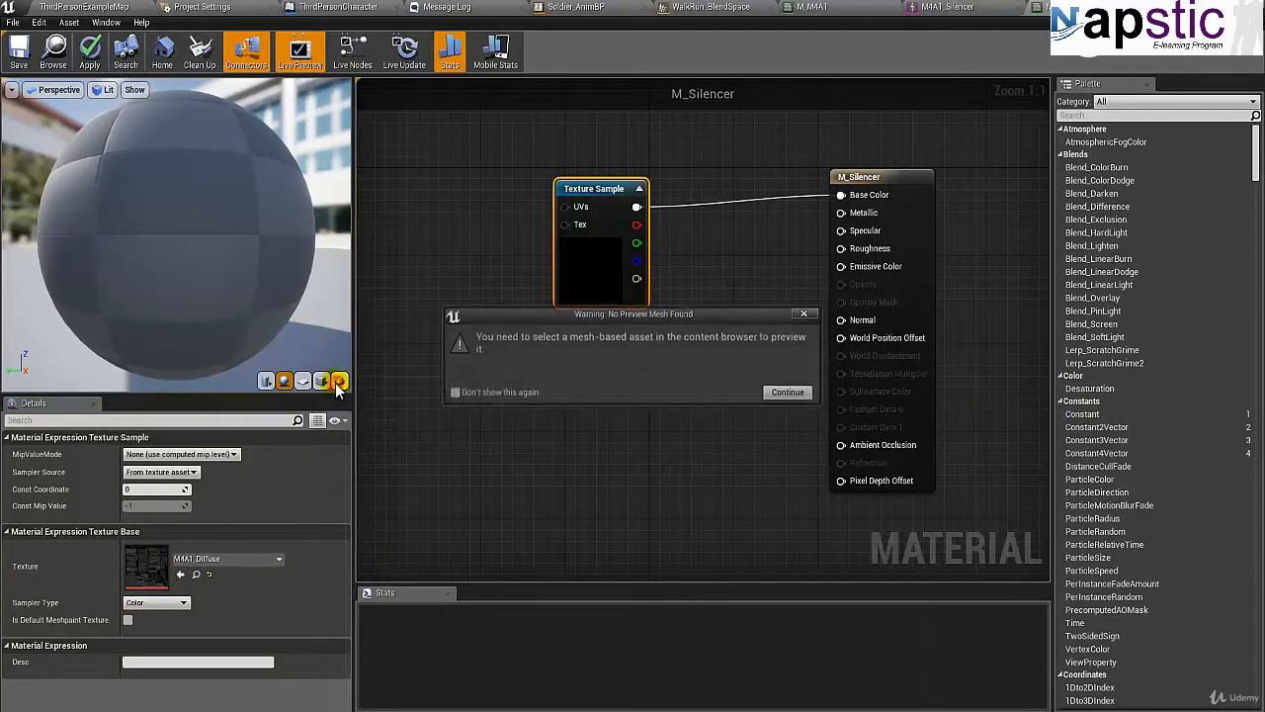
{"action": "left_click", "coordinate": [806, 314]}
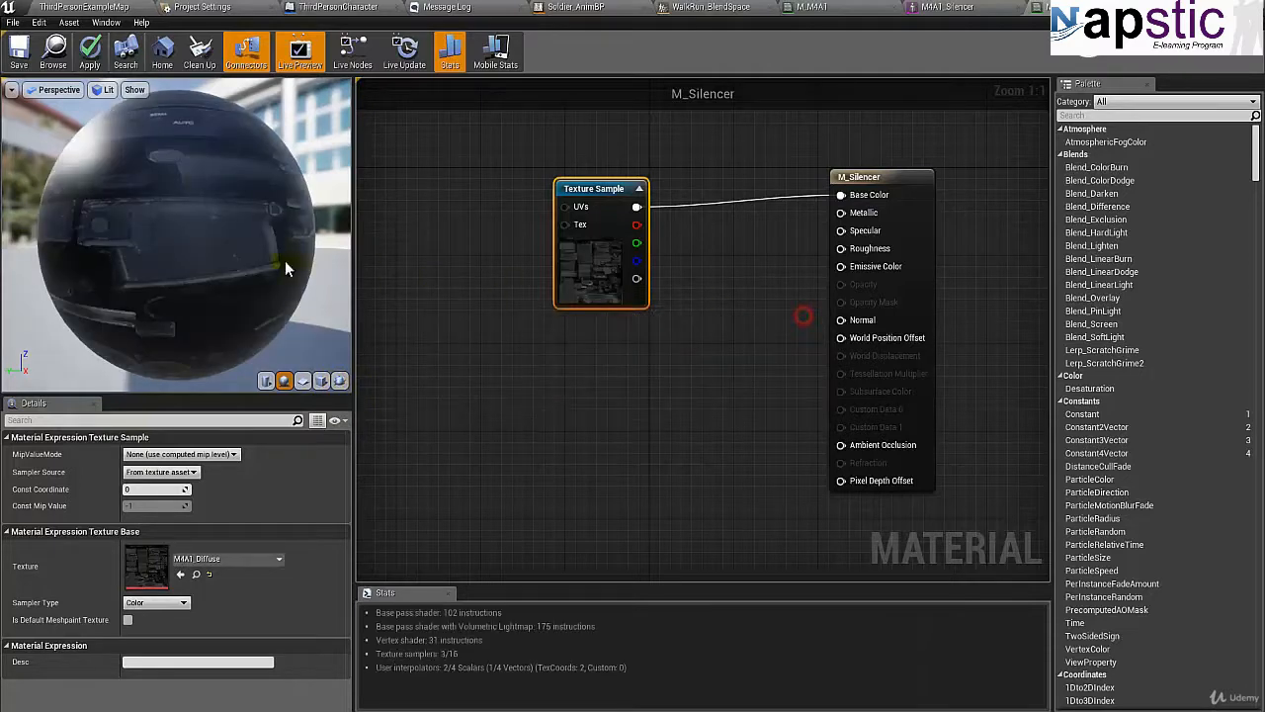
{"action": "left_click", "coordinate": [52, 12]}
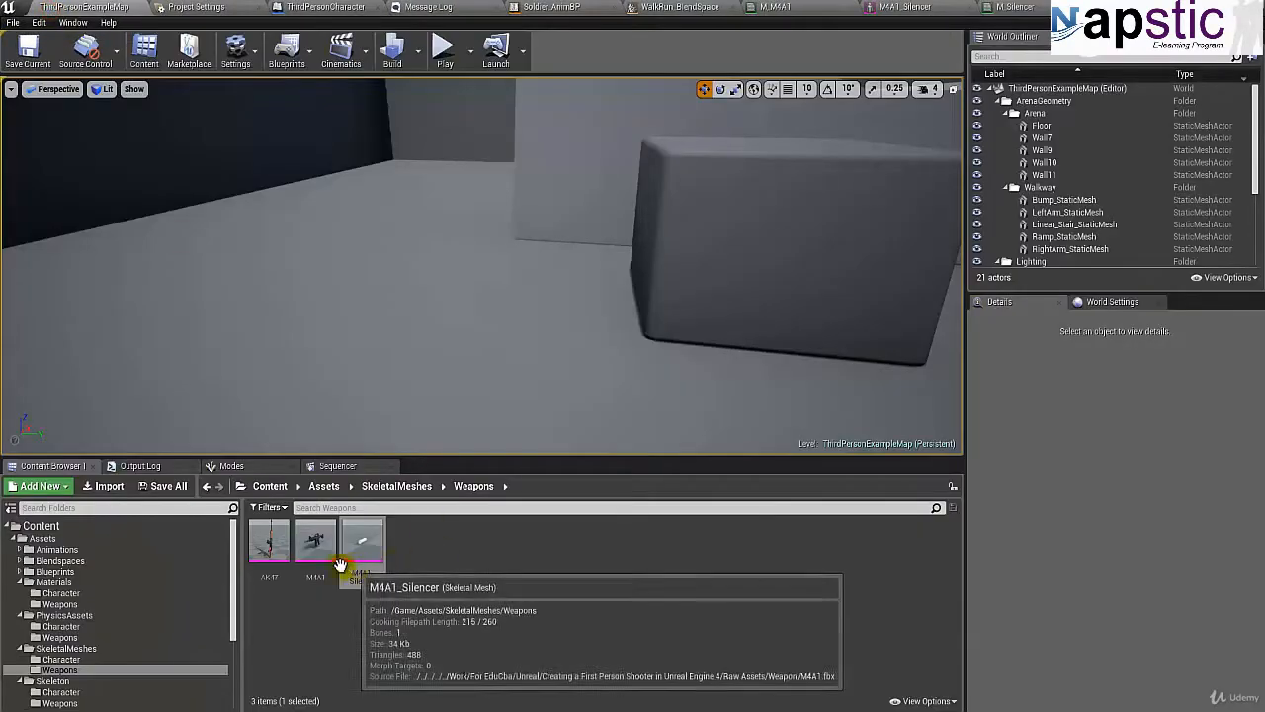
{"action": "left_click", "coordinate": [362, 548]}
{"action": "left_click", "coordinate": [1018, 8]}
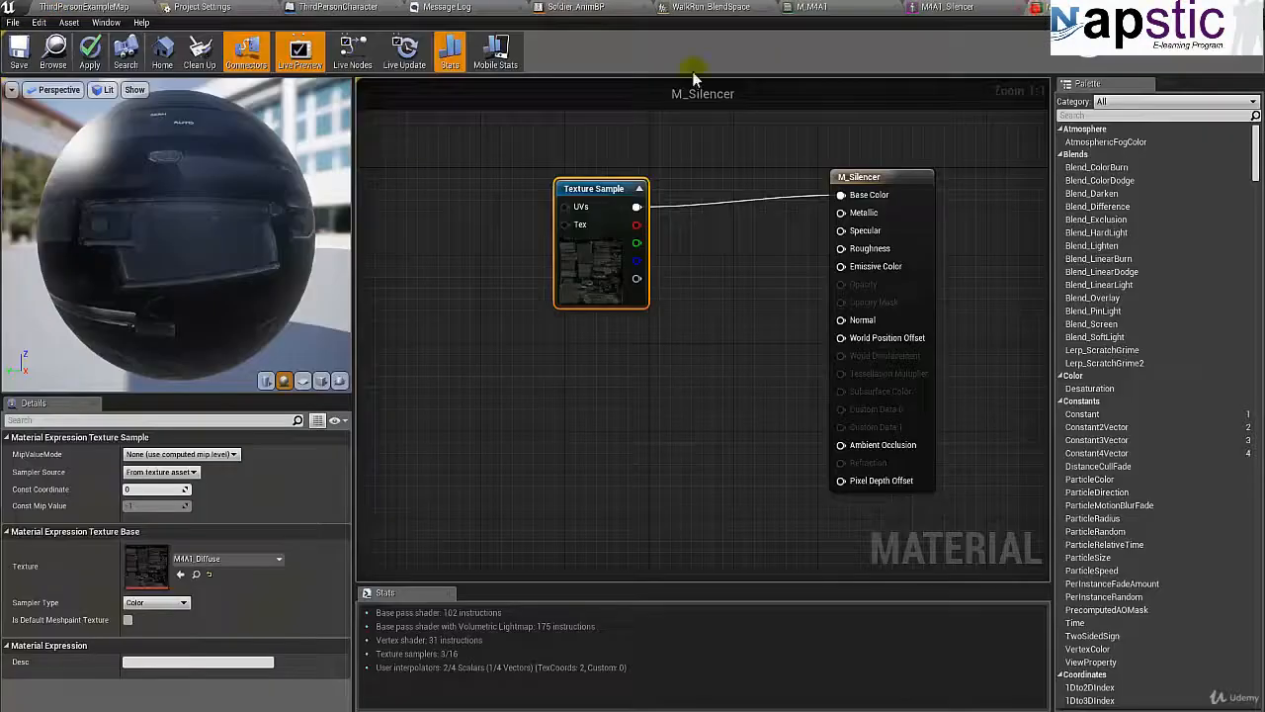
{"action": "left_click", "coordinate": [338, 382]}
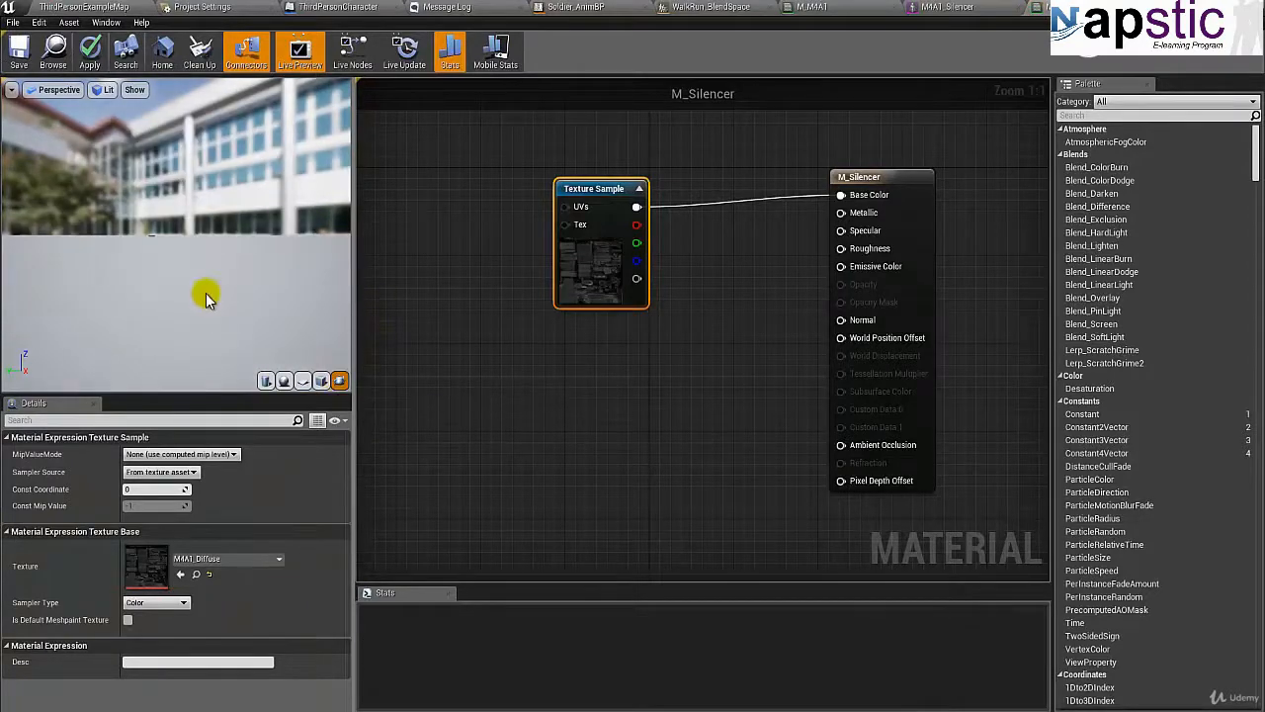
{"action": "scroll", "coordinate": [164, 269], "scroll_direction": "down", "scroll_amount": 5}
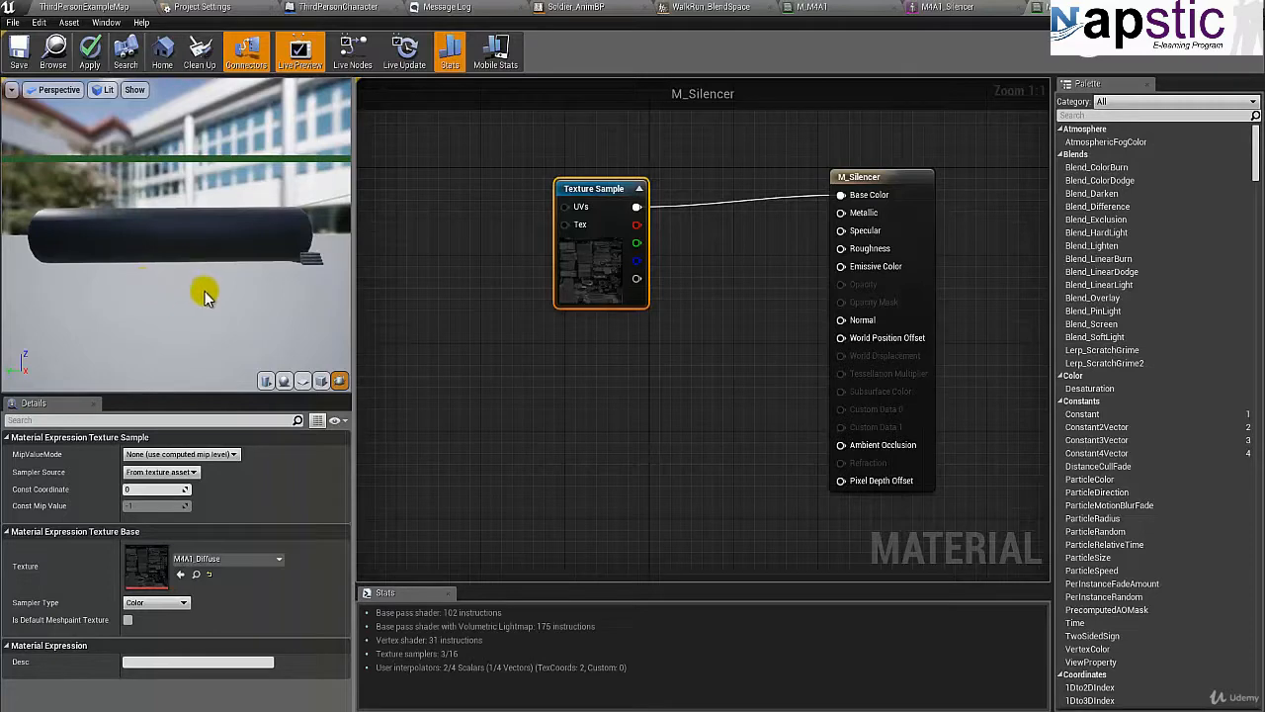
{"action": "left_click_drag", "start_coordinate": [207, 293], "coordinate": [422, 315]}
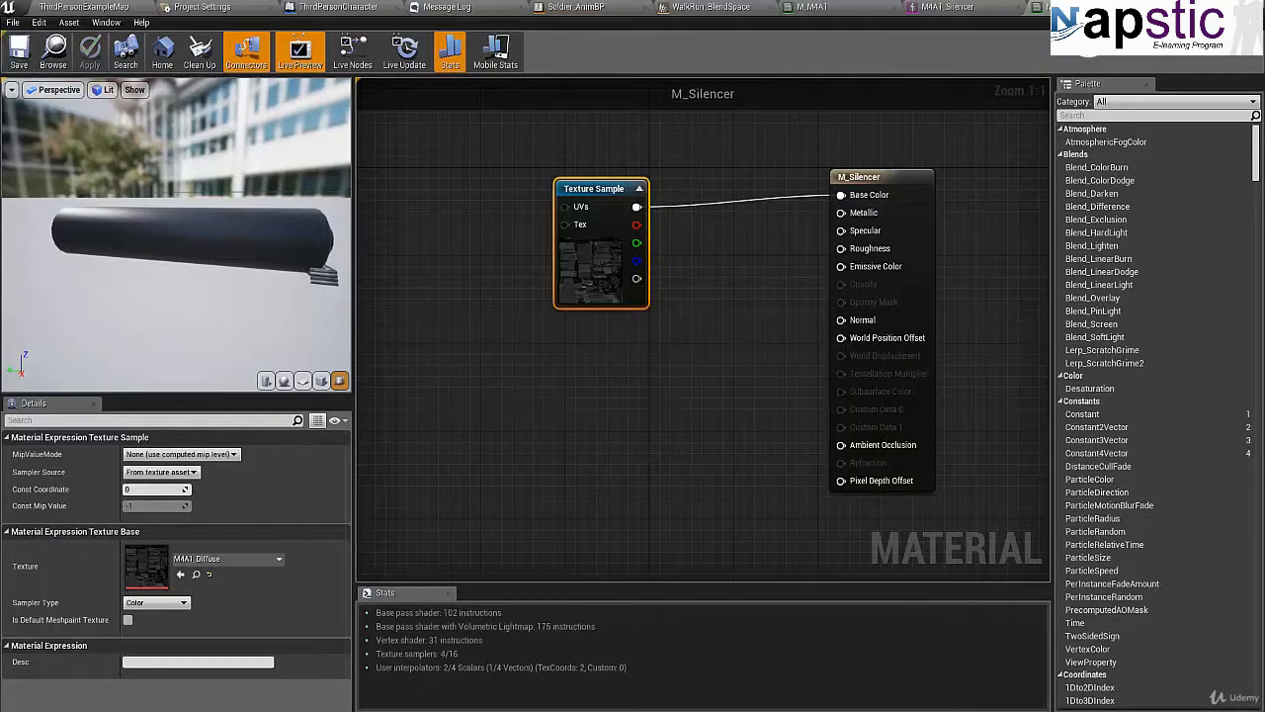
Step: Close the M_Silencer, M4A1_Silencer and M_M4A1 editors and return to the ThirdPersonExampleMap level
{"action": "left_click", "coordinate": [1143, 8]}
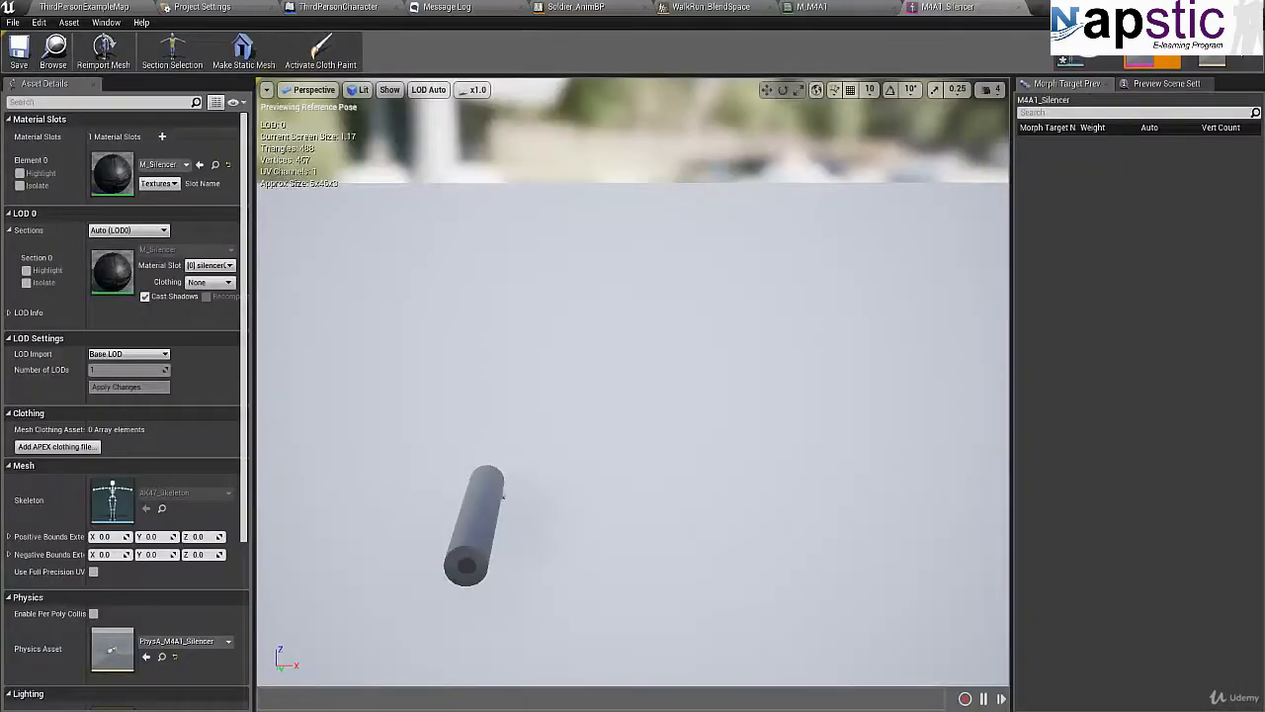
{"action": "left_click", "coordinate": [1018, 8]}
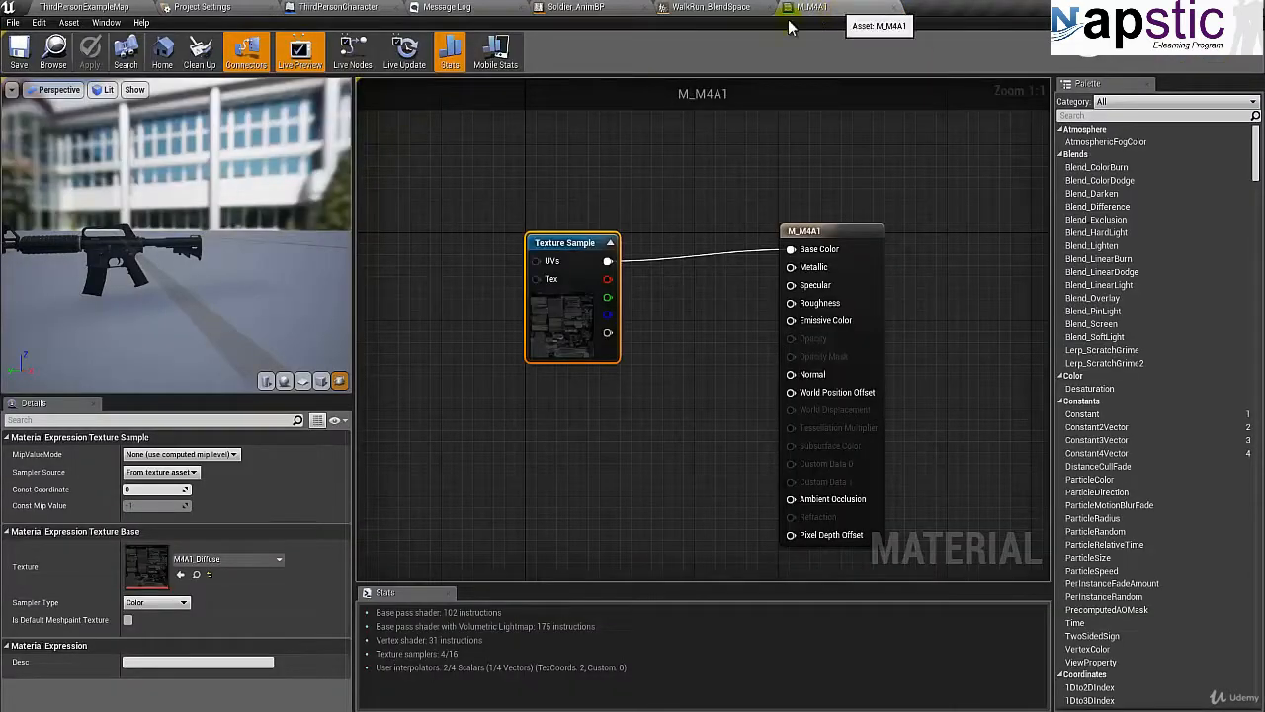
{"action": "left_click", "coordinate": [877, 10]}
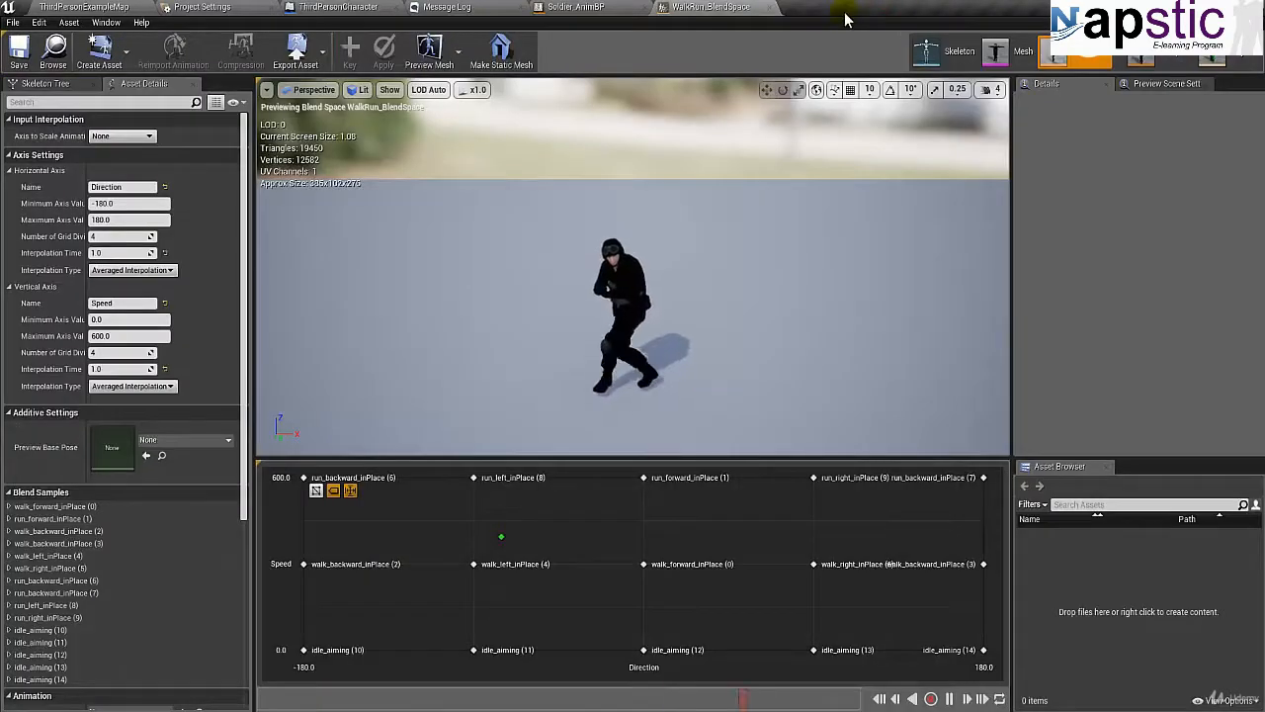
{"action": "left_click", "coordinate": [99, 10]}
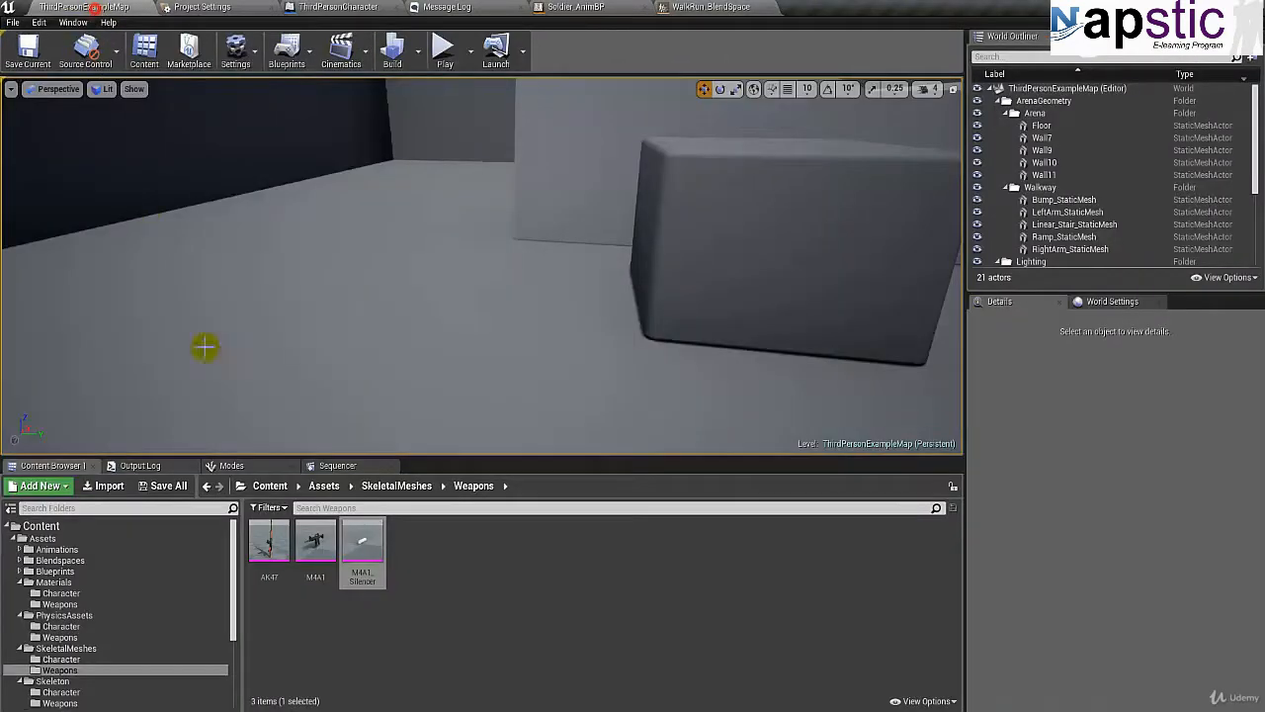
Step: Review the weapon assets in the Textures, Materials, PhysicsAssets and SkeletalMeshes folders
{"action": "left_click", "coordinate": [451, 594]}
{"action": "scroll", "coordinate": [85, 607], "scroll_direction": "down", "scroll_amount": 2}
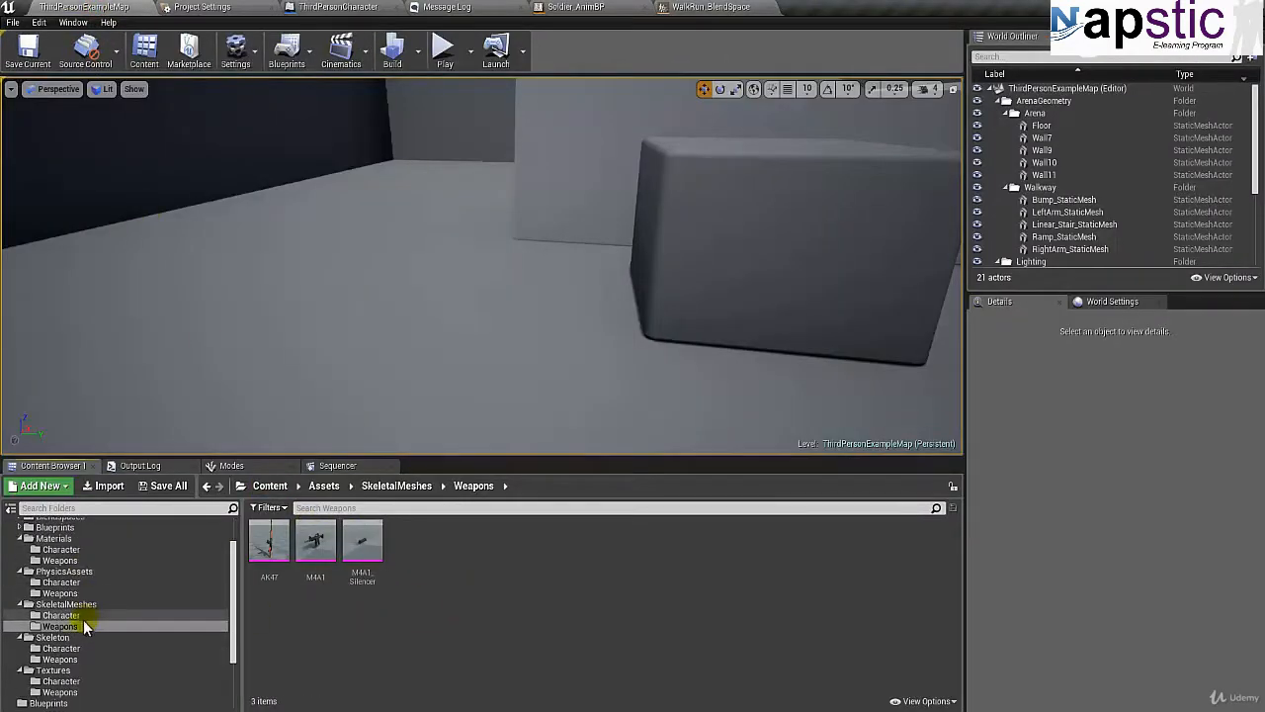
{"action": "left_click", "coordinate": [59, 692]}
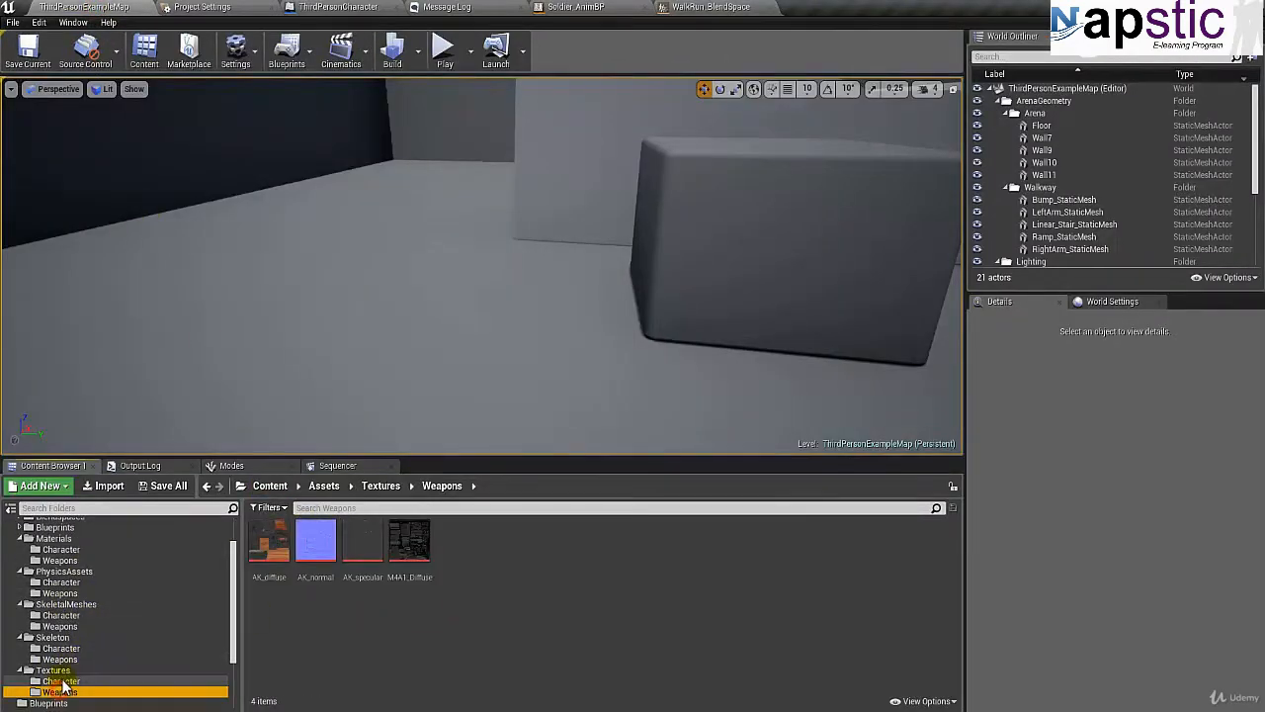
{"action": "scroll", "coordinate": [77, 605], "scroll_direction": "up", "scroll_amount": 2}
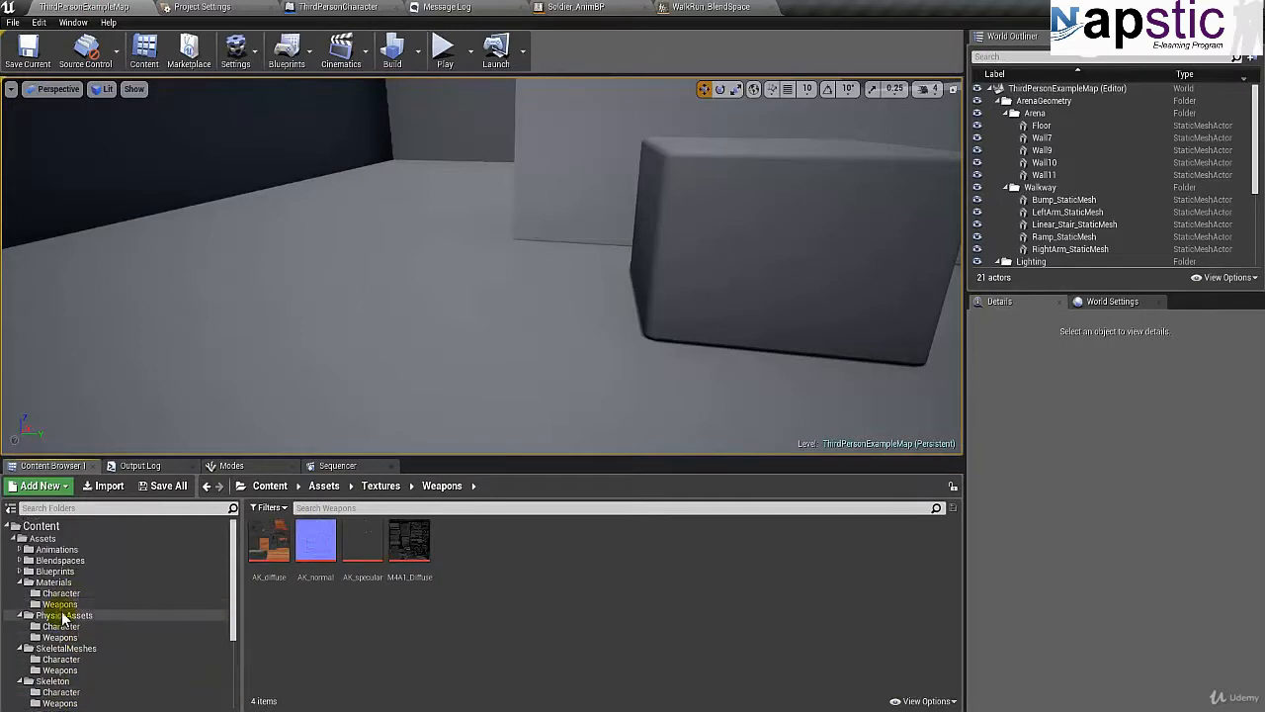
{"action": "left_click", "coordinate": [62, 604]}
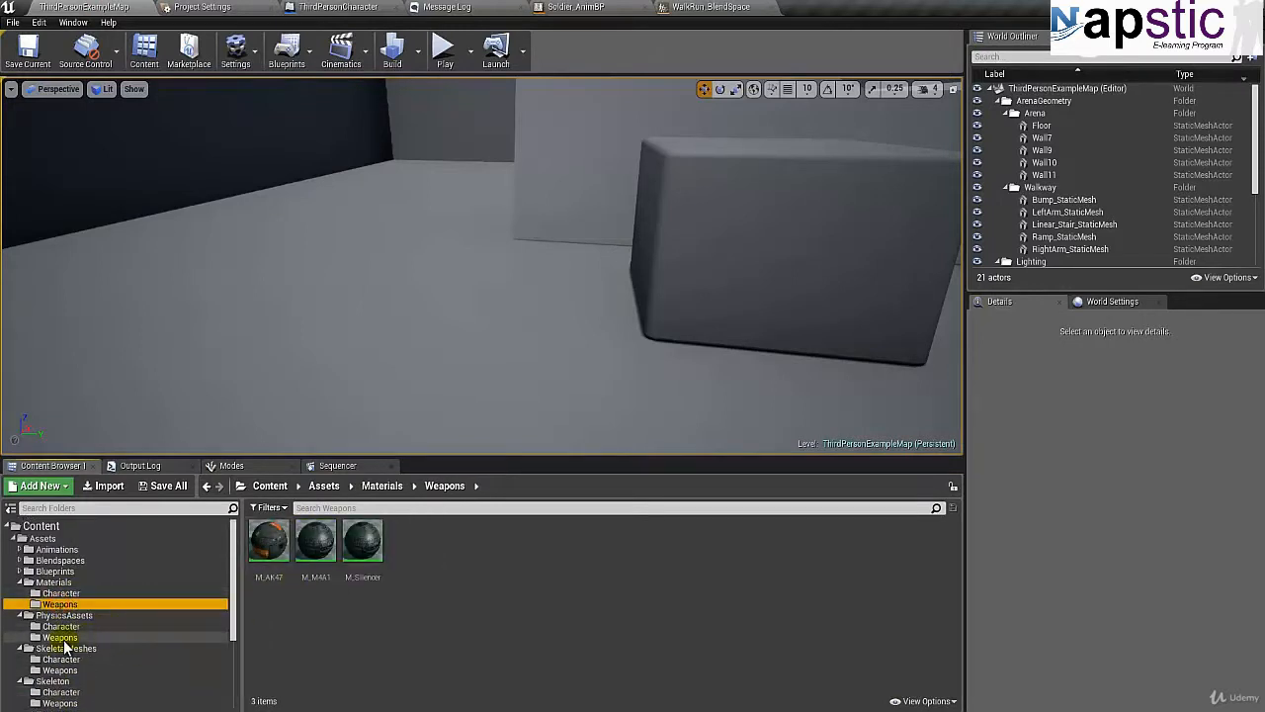
{"action": "left_click", "coordinate": [61, 638]}
{"action": "left_click", "coordinate": [89, 671]}
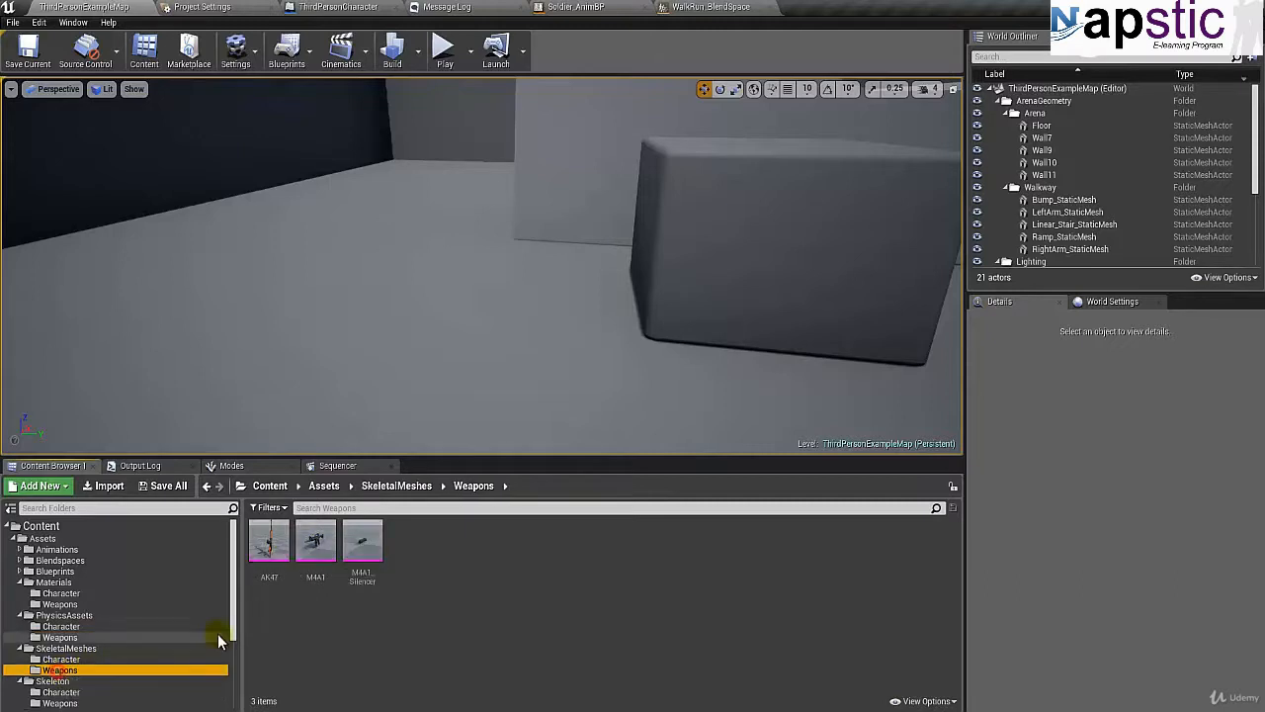
{"action": "left_click", "coordinate": [477, 593]}
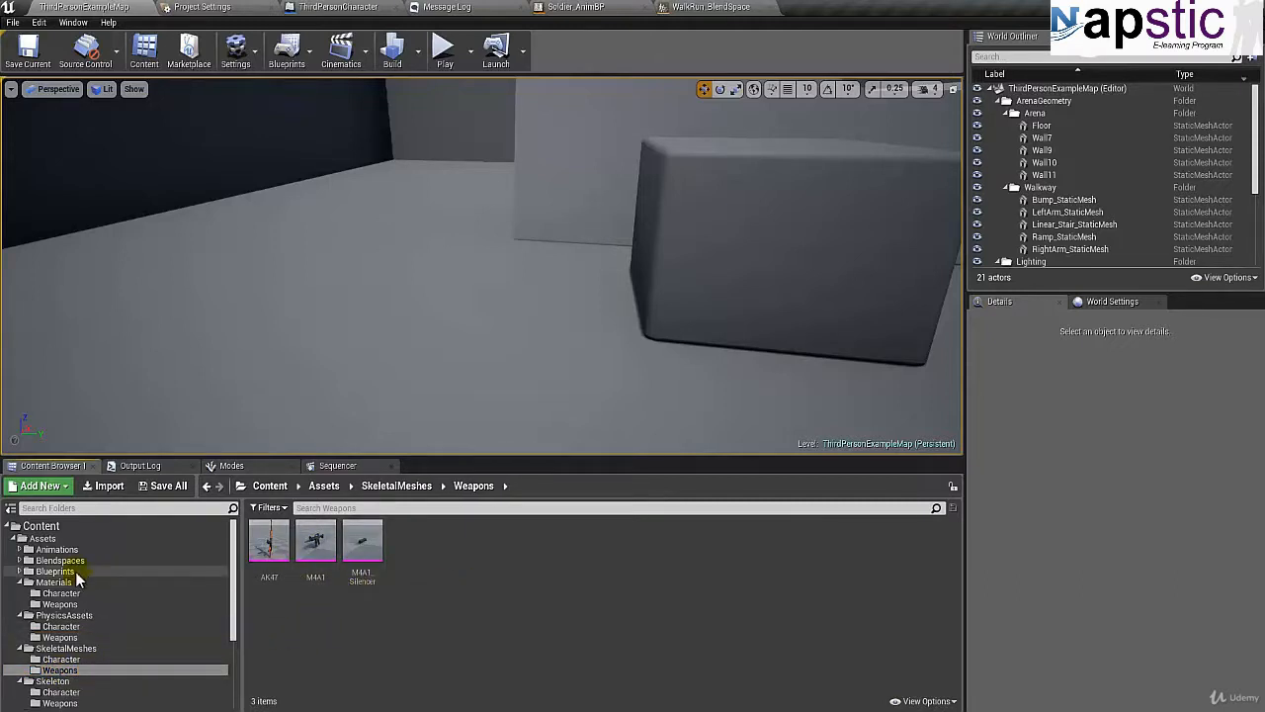
Step: Collapse the Materials, PhysicsAssets, SkeletalMeshes, Skeleton and Textures folders in the asset tree
{"action": "left_click", "coordinate": [20, 582]}
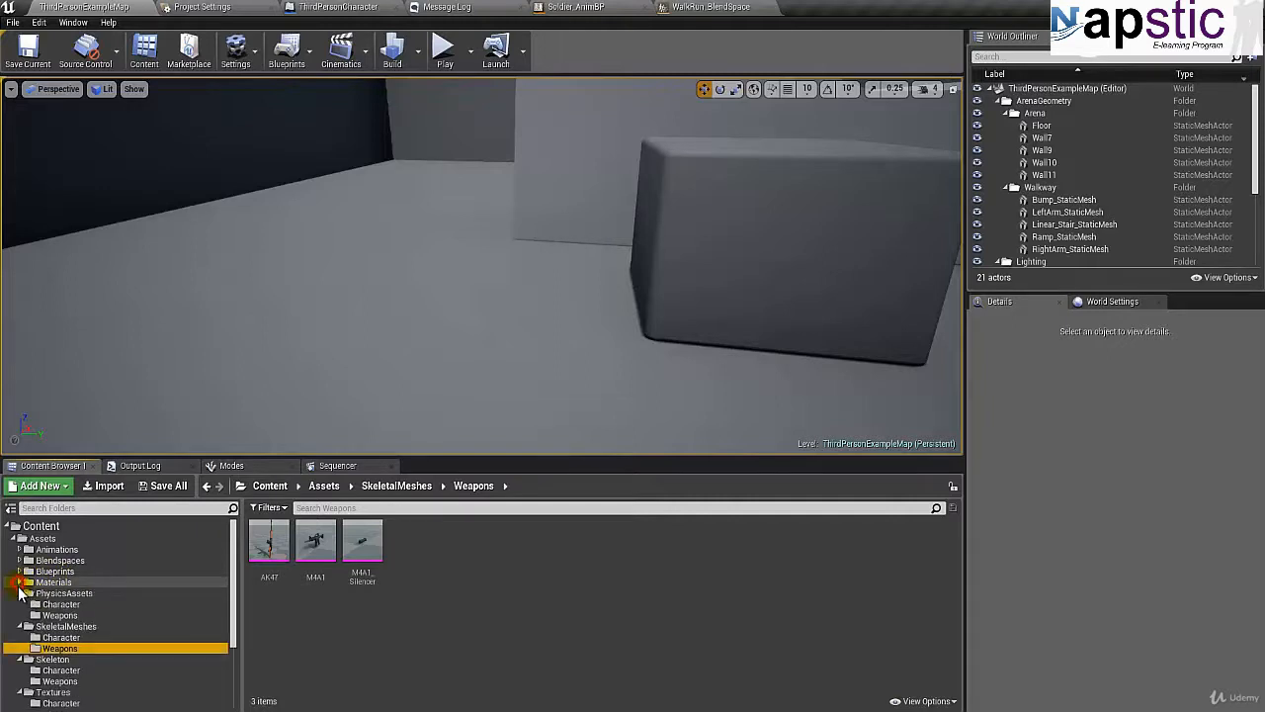
{"action": "left_click", "coordinate": [20, 593]}
{"action": "left_click", "coordinate": [20, 605]}
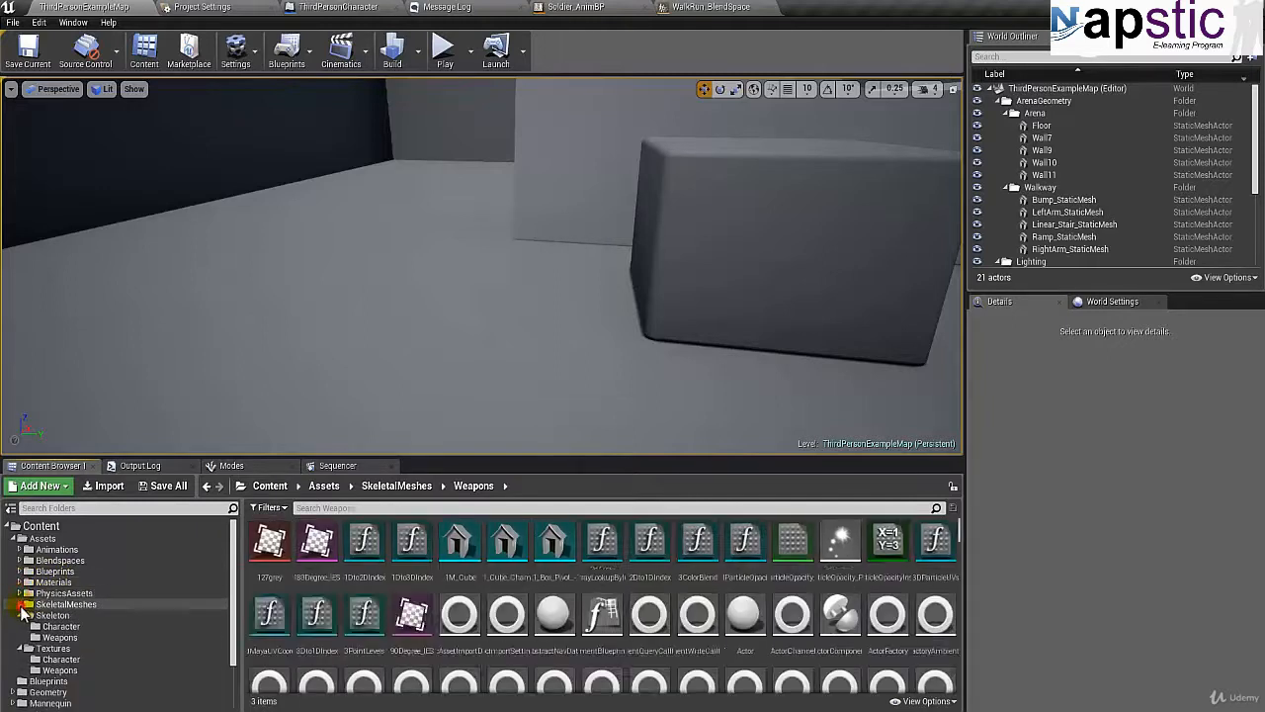
{"action": "left_click", "coordinate": [20, 615]}
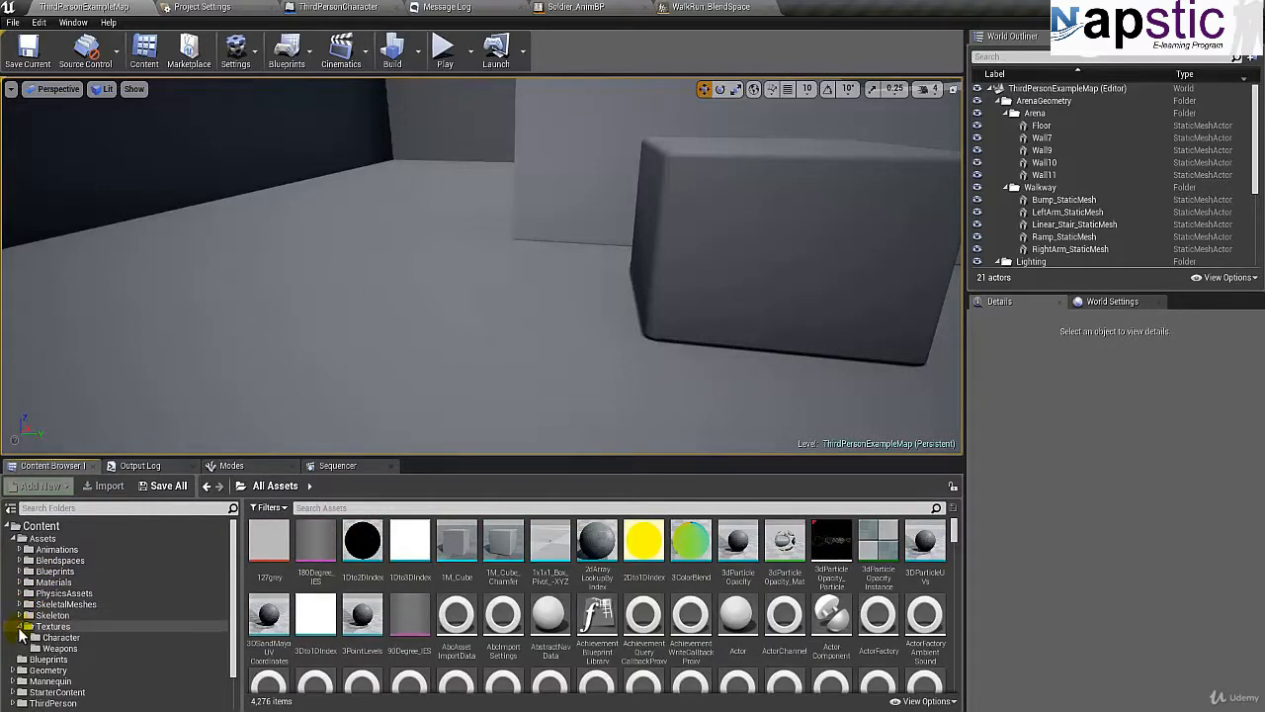
{"action": "left_click", "coordinate": [20, 626]}
Step: Create an Actor Blueprint class named WeaponBase_BP in the Assets/Blueprints/Weapons folder
{"action": "left_click", "coordinate": [56, 571]}
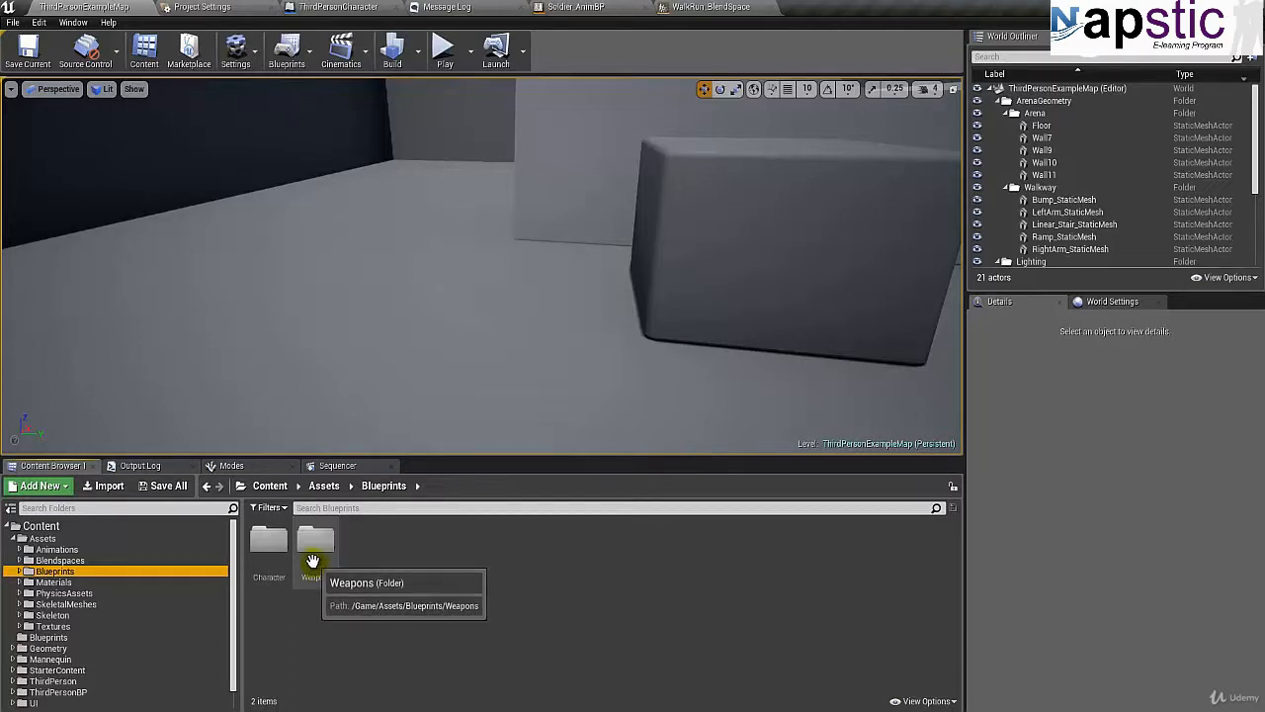
{"action": "double_click", "coordinate": [314, 559]}
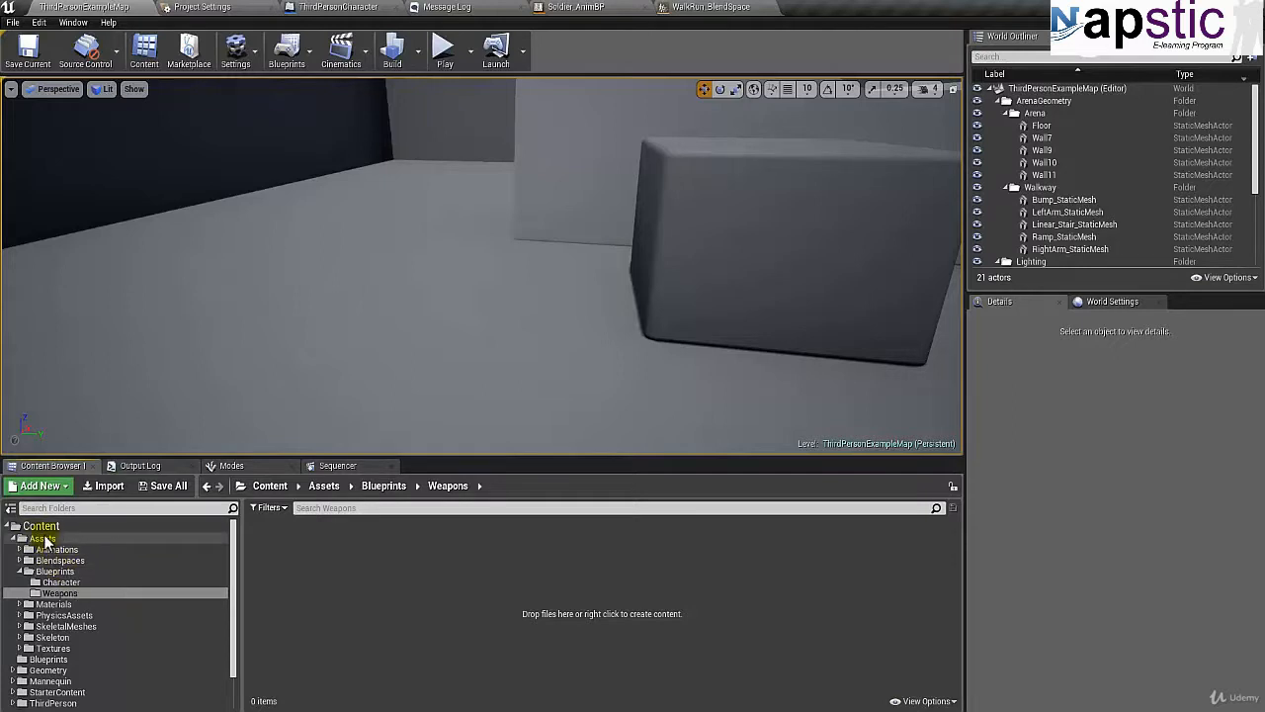
{"action": "right_click", "coordinate": [329, 565]}
{"action": "left_click", "coordinate": [411, 285]}
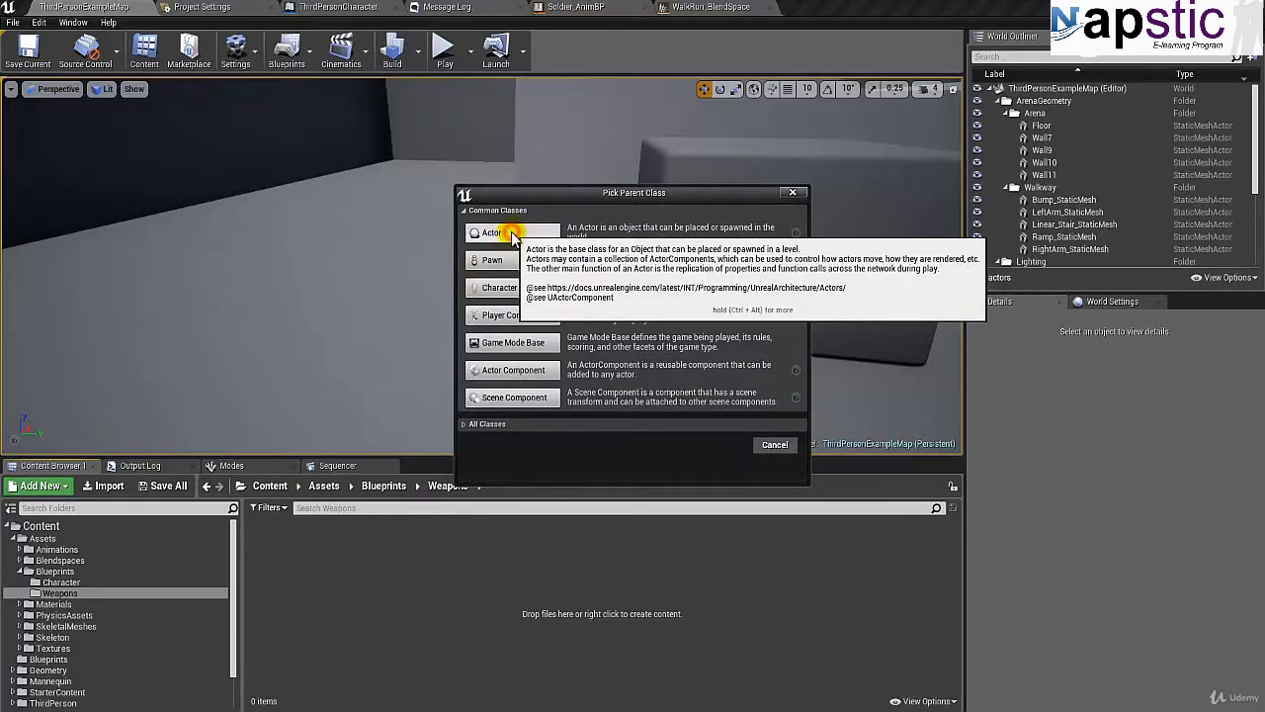
{"action": "left_click", "coordinate": [513, 235]}
{"action": "type", "text": "Weapon"}
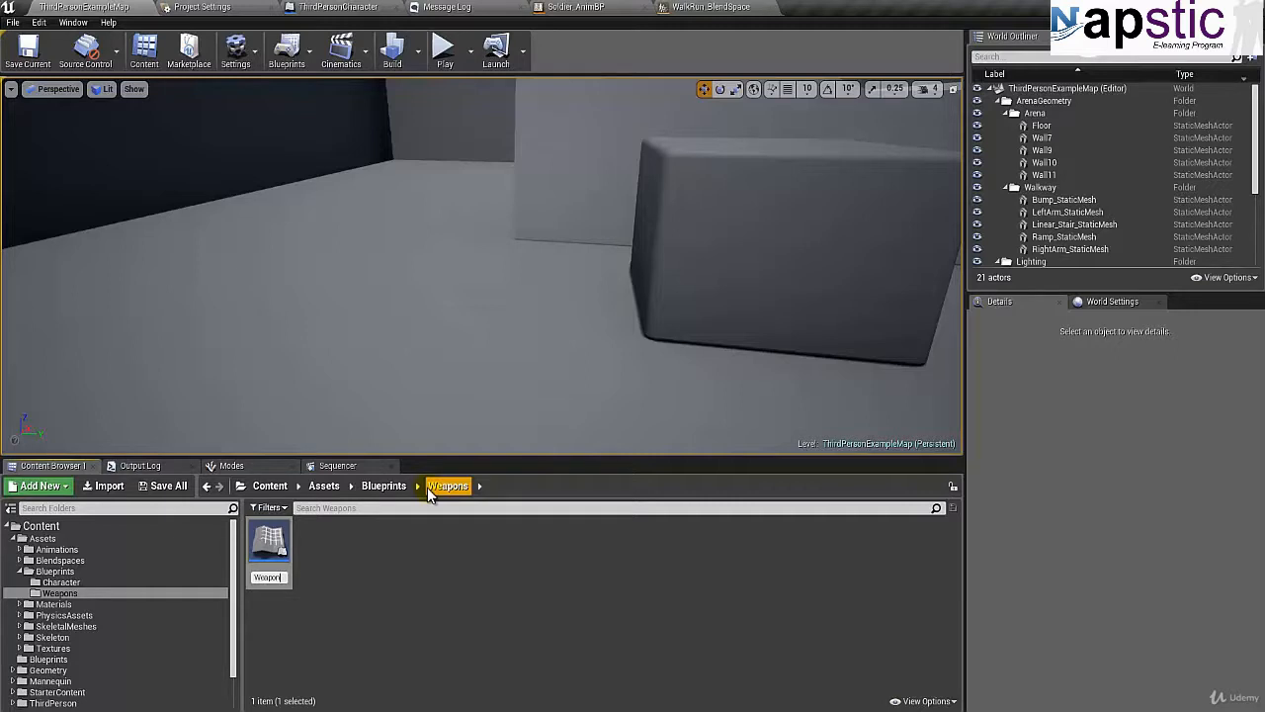
{"action": "type", "text": "Base_BP"}
{"action": "key", "text": "Return"}
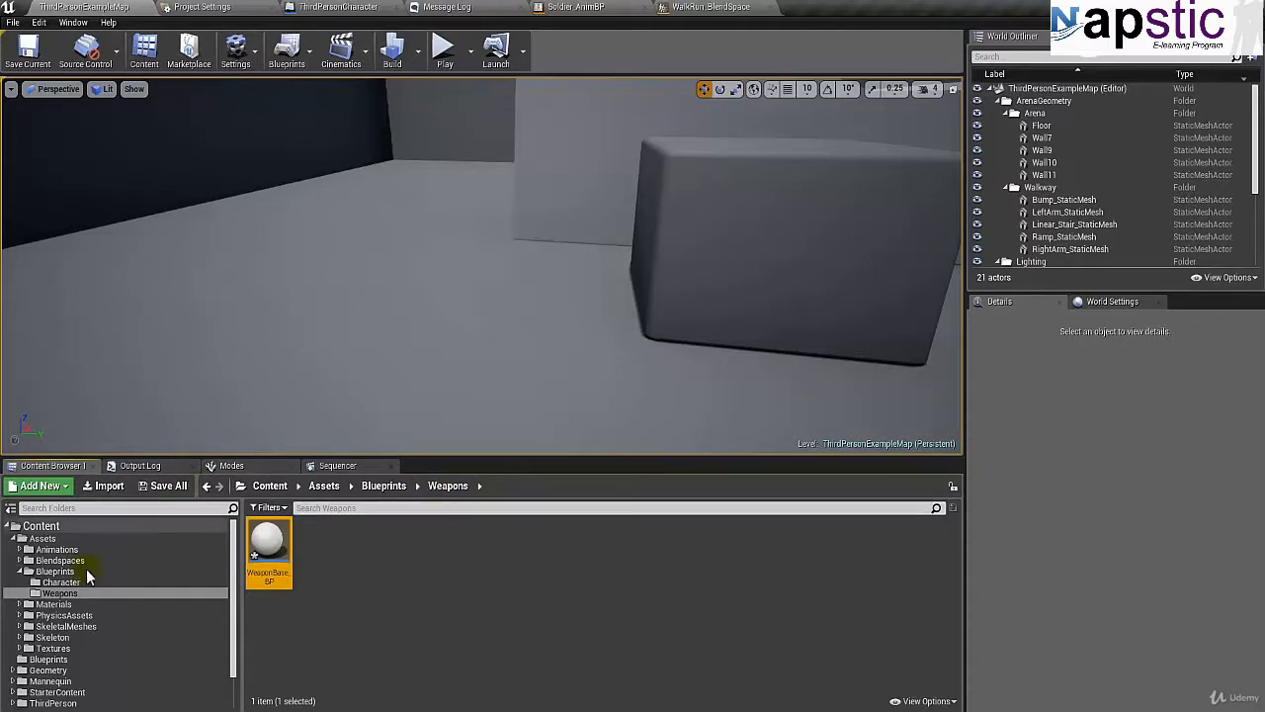
Step: Open WeaponBase_BP and add a Skeletal Mesh component under its default scene root
{"action": "double_click", "coordinate": [259, 568]}
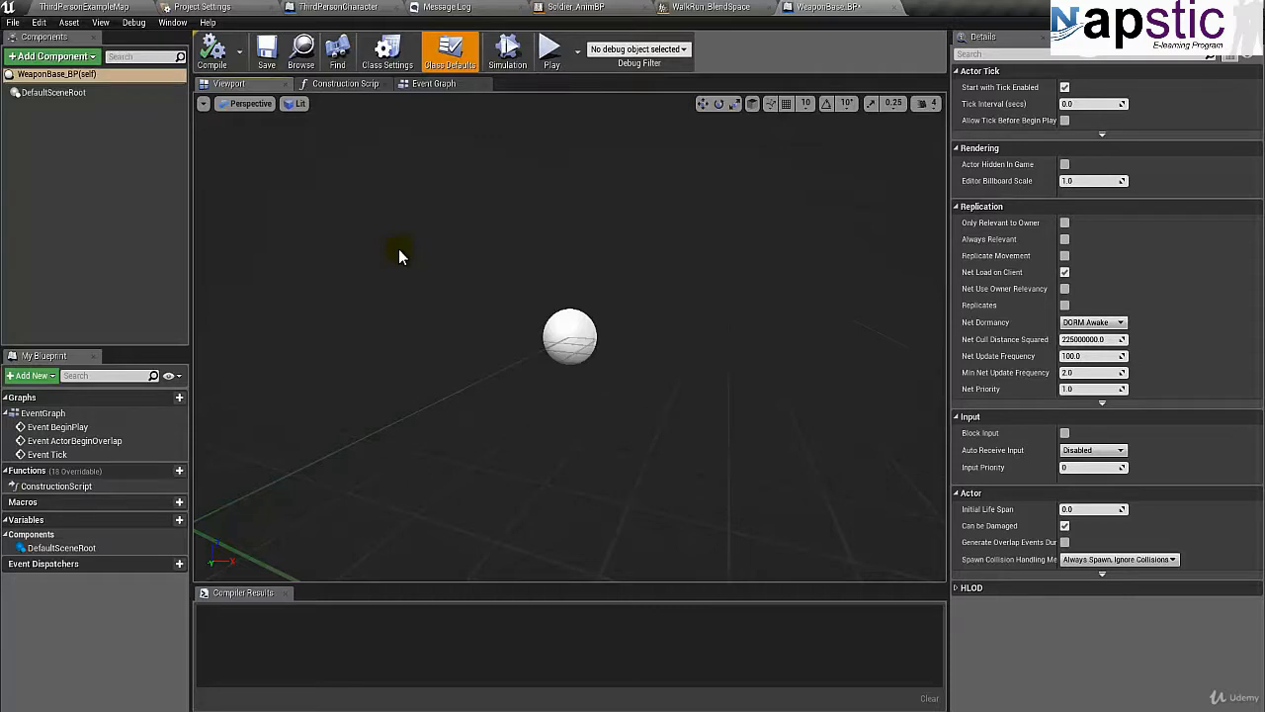
{"action": "left_click", "coordinate": [54, 92]}
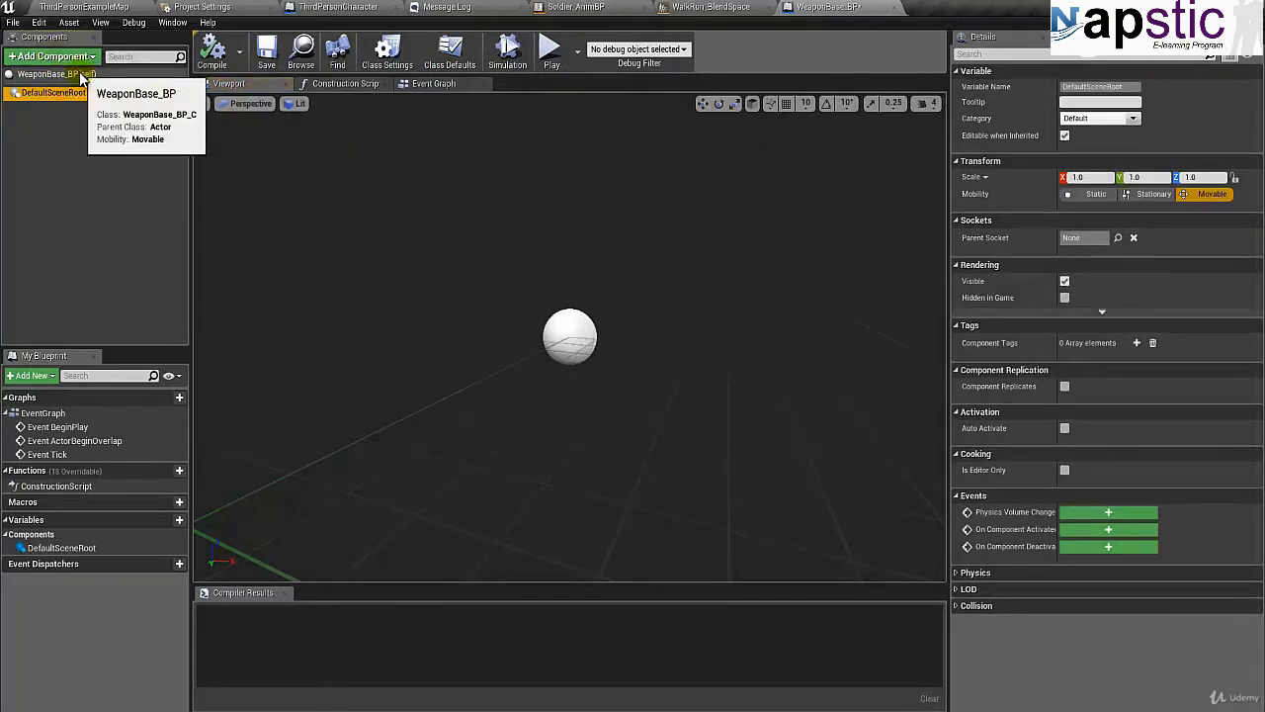
{"action": "left_click", "coordinate": [56, 59]}
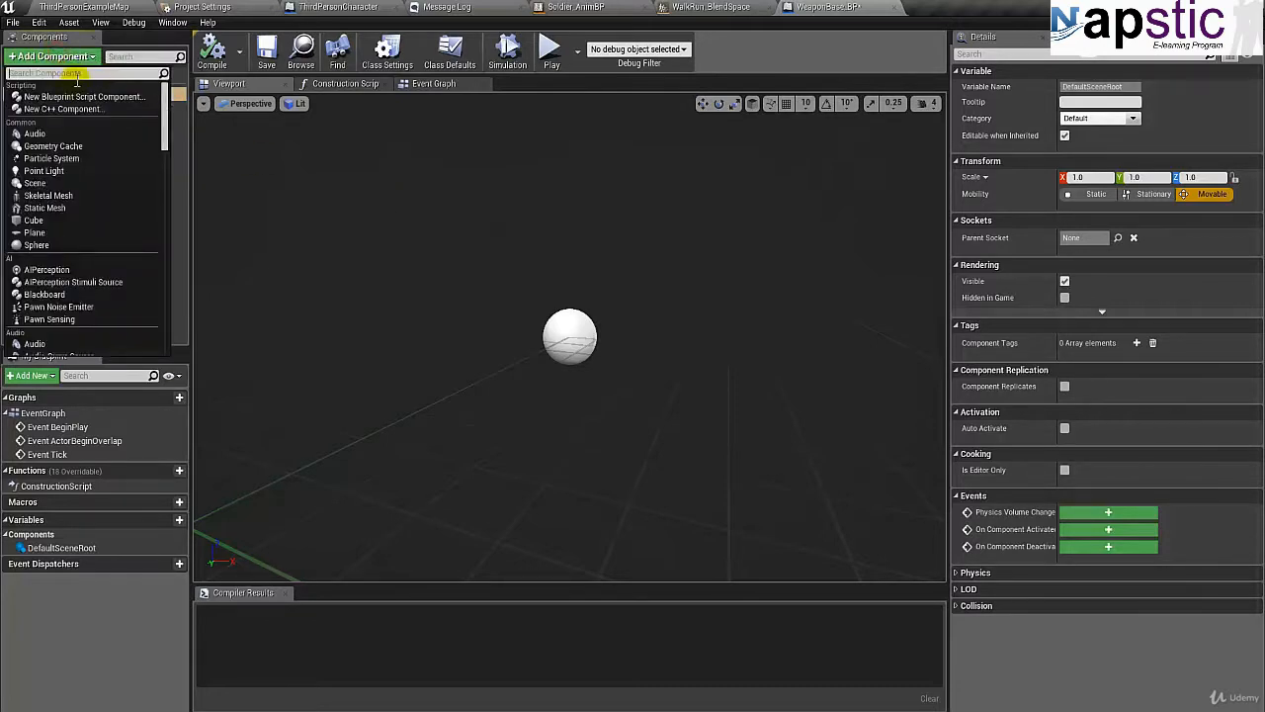
{"action": "type", "text": "ske"}
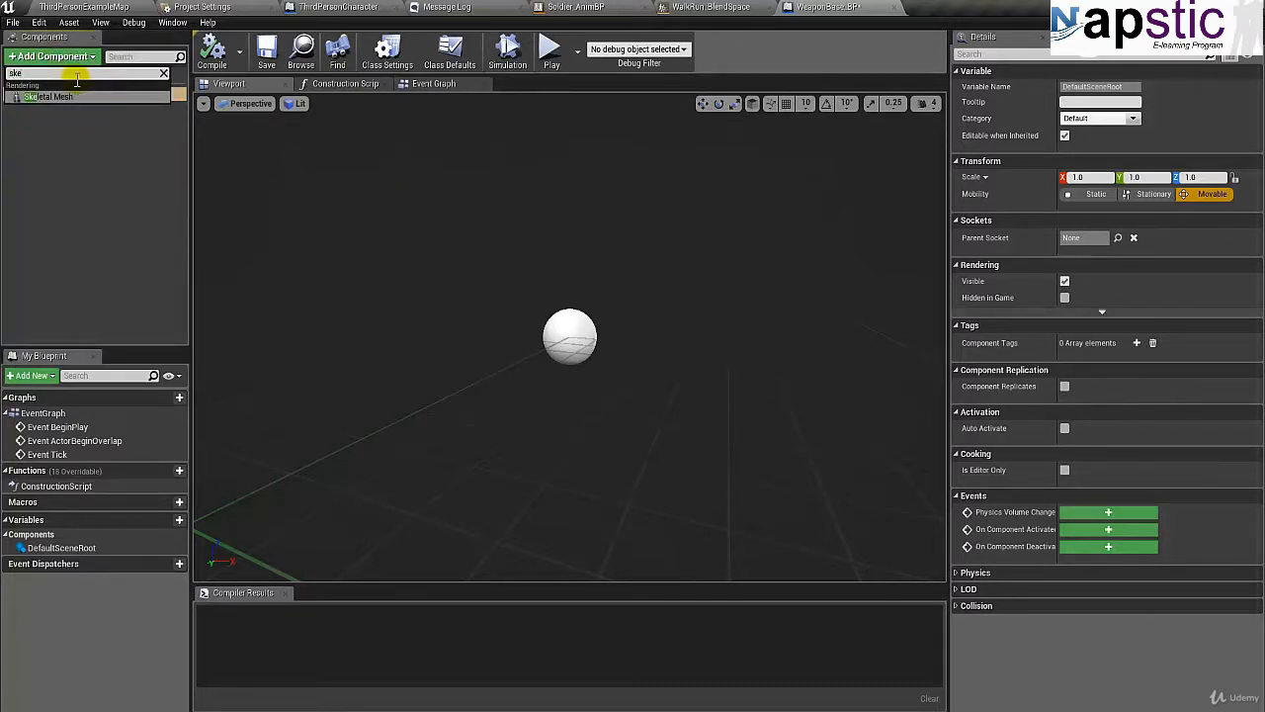
{"action": "left_click", "coordinate": [50, 96]}
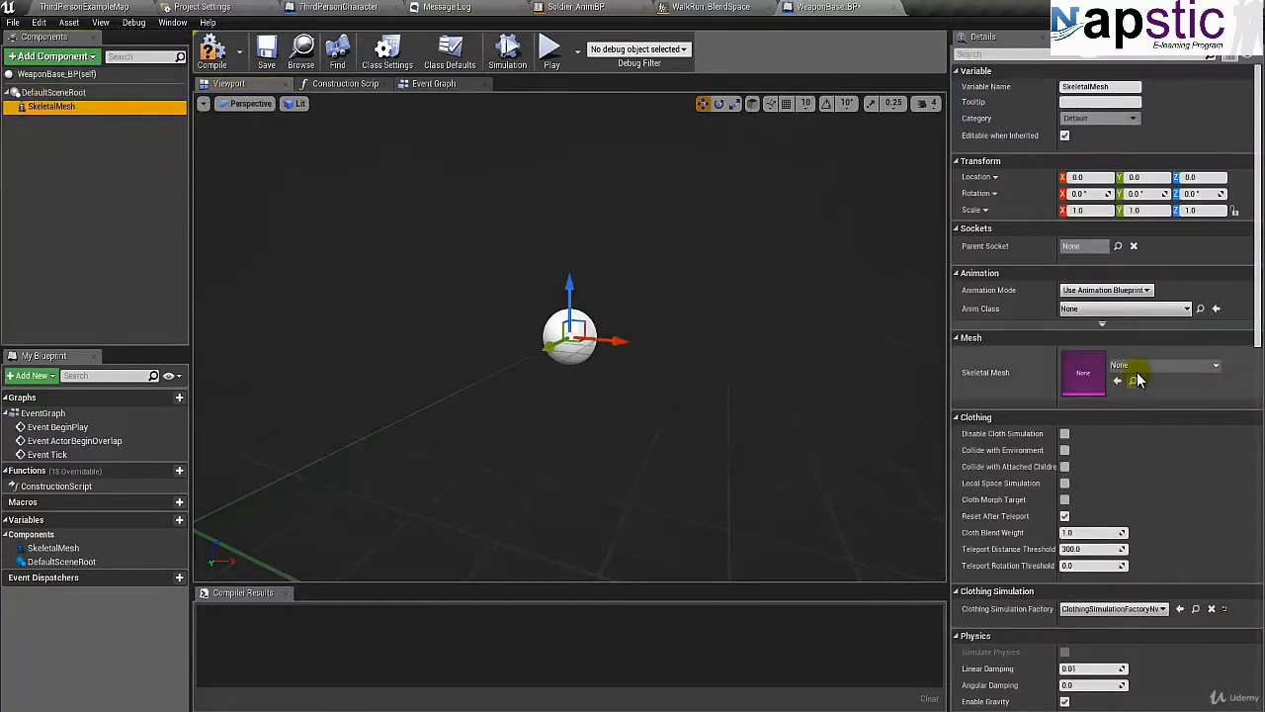
Step: Assign the AK47 skeletal mesh to the new component and compile the Blueprint
{"action": "left_click", "coordinate": [1138, 366]}
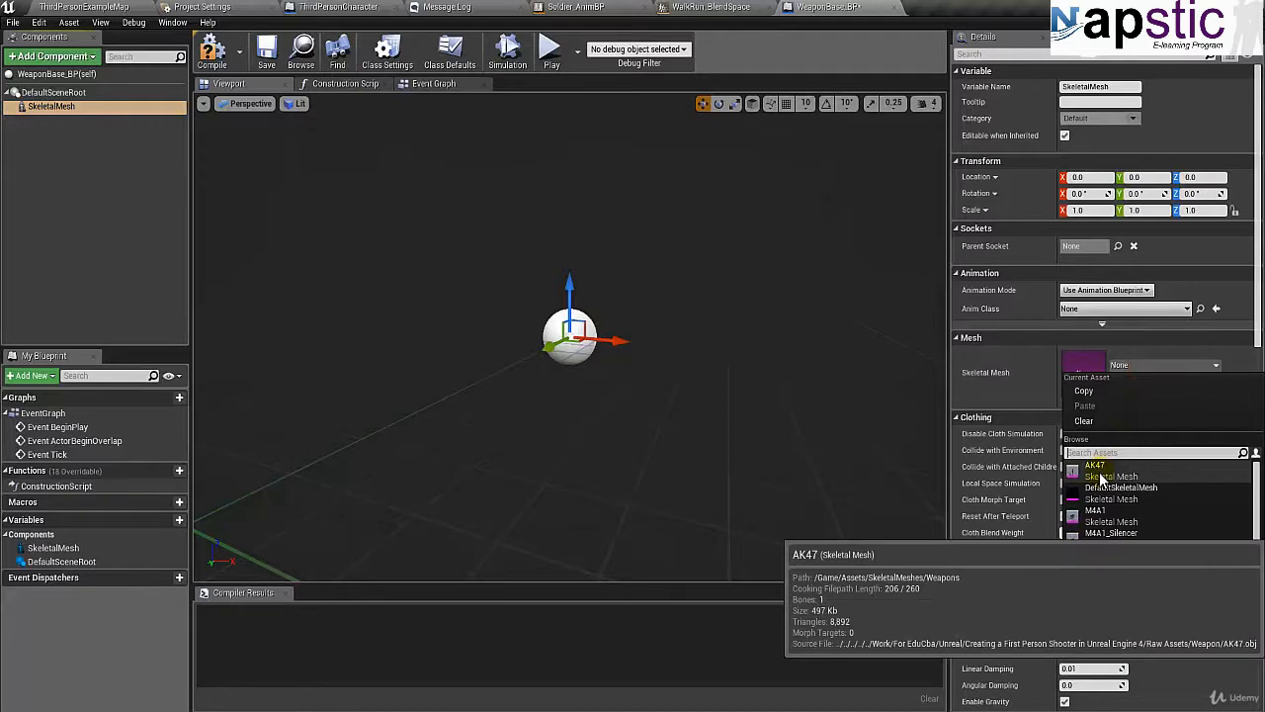
{"action": "left_click", "coordinate": [1101, 479]}
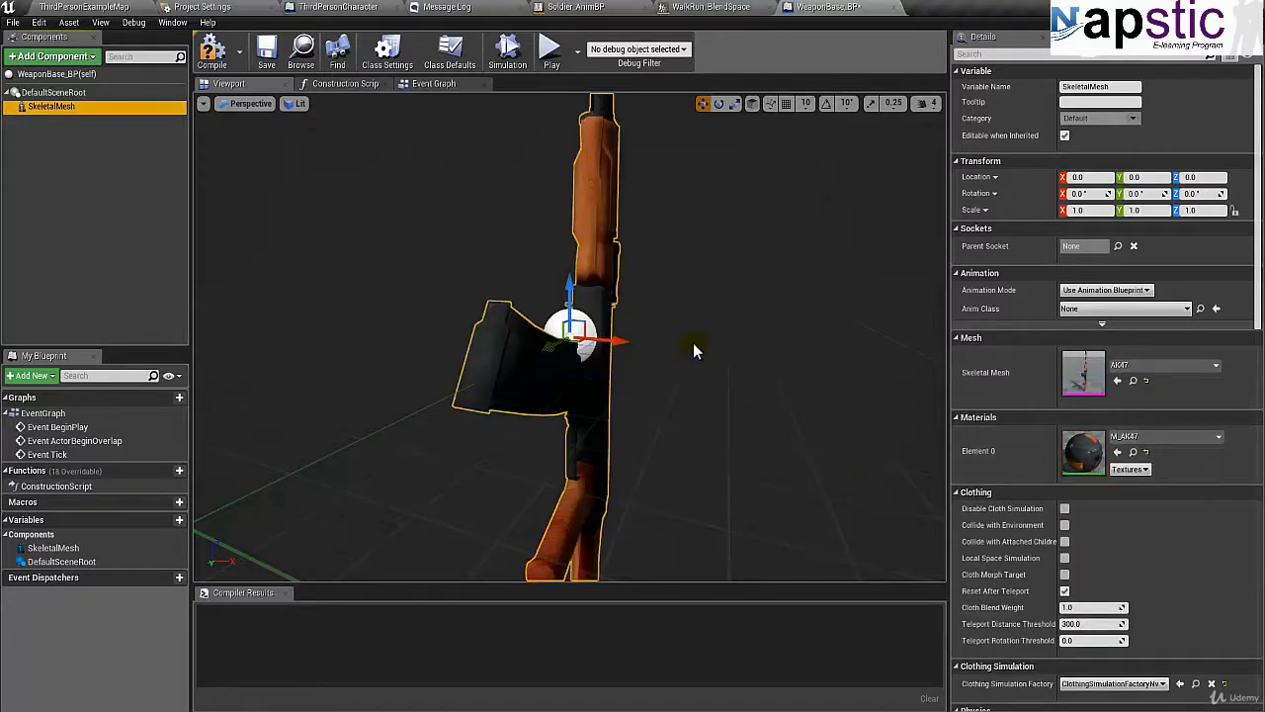
{"action": "left_click_drag", "start_coordinate": [693, 343], "coordinate": [672, 321], "text": "alt"}
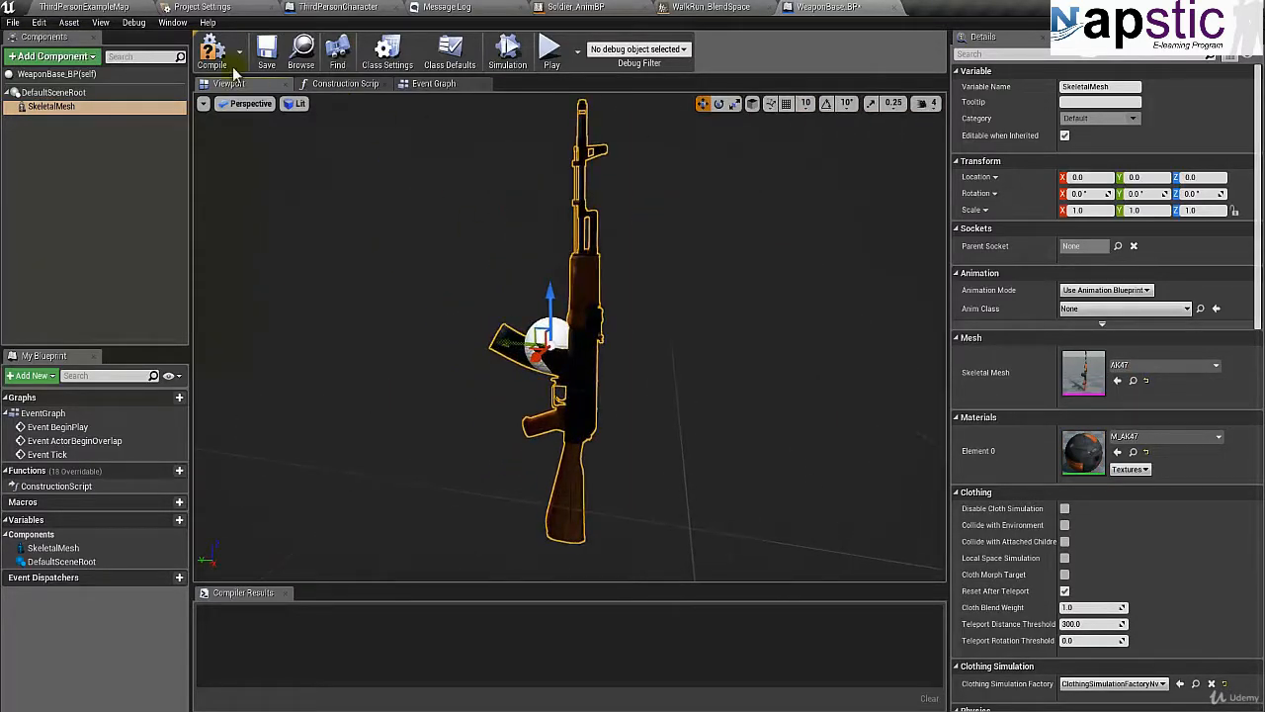
{"action": "left_click", "coordinate": [216, 57]}
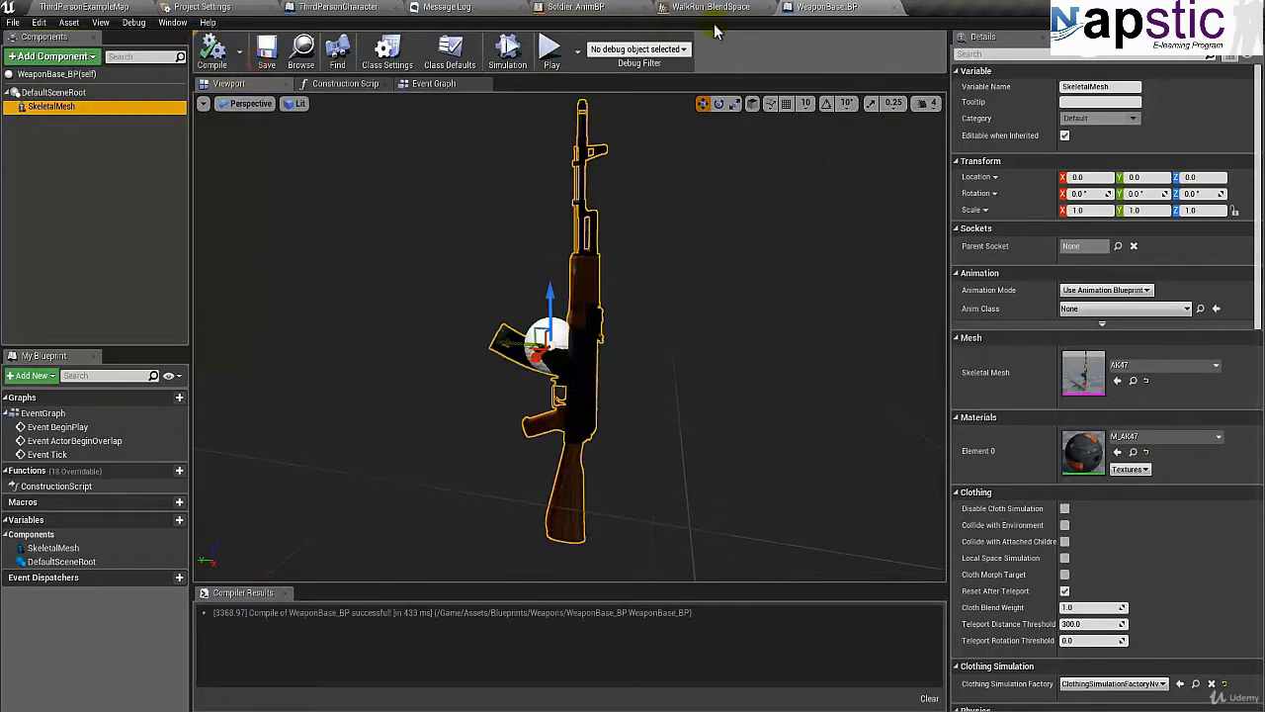
Step: Close the WeaponBase_BP editor and view the soldier character in the ThirdPersonExampleMap level
{"action": "left_click", "coordinate": [895, 7]}
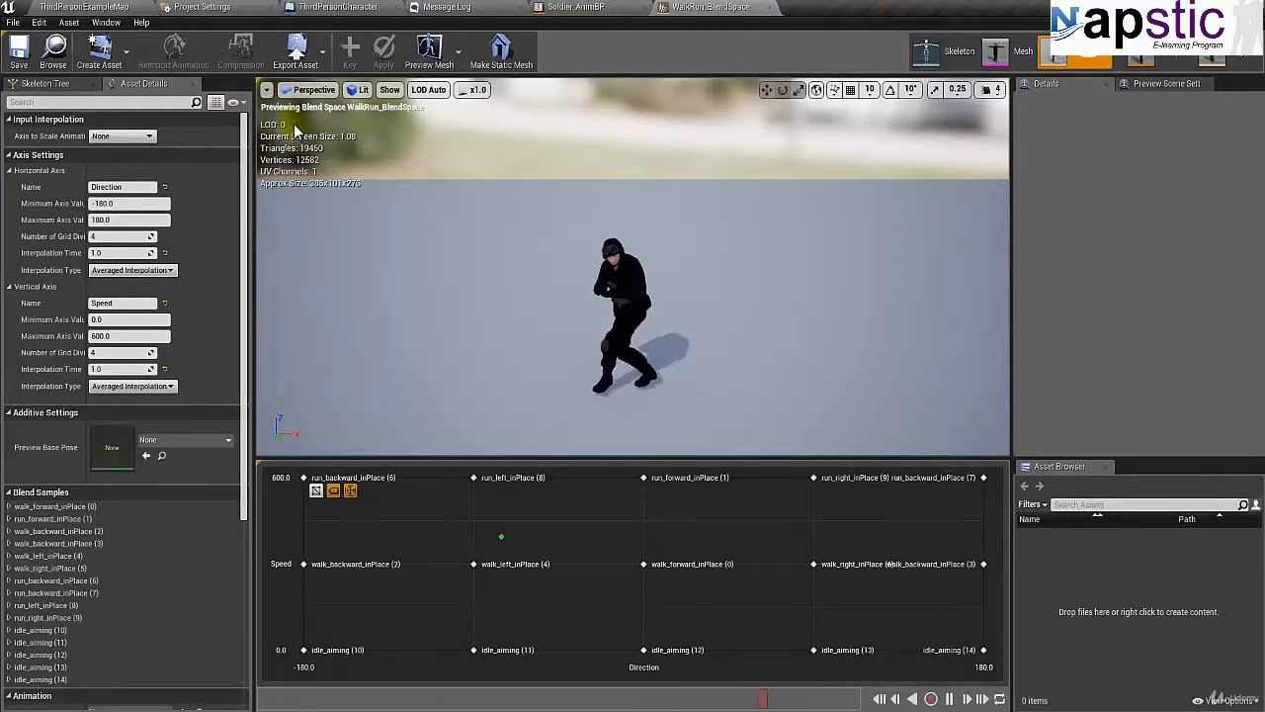
{"action": "left_click", "coordinate": [84, 7]}
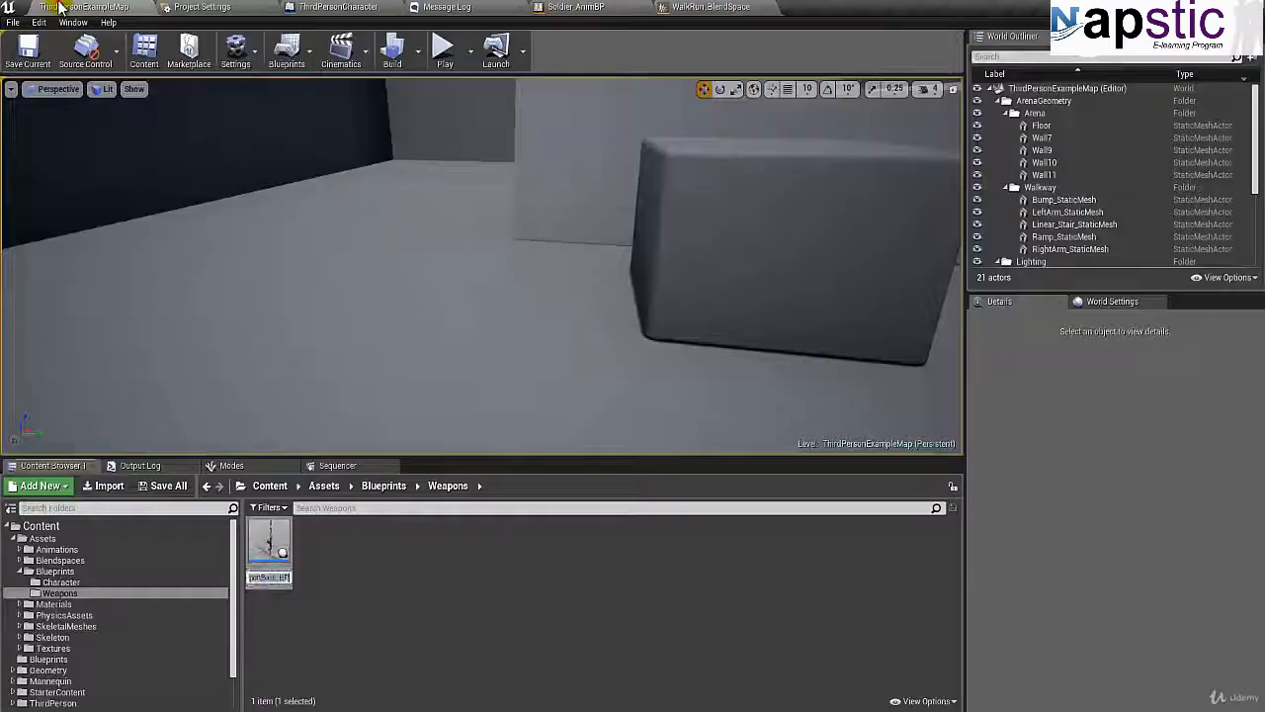
{"action": "left_click", "coordinate": [321, 542]}
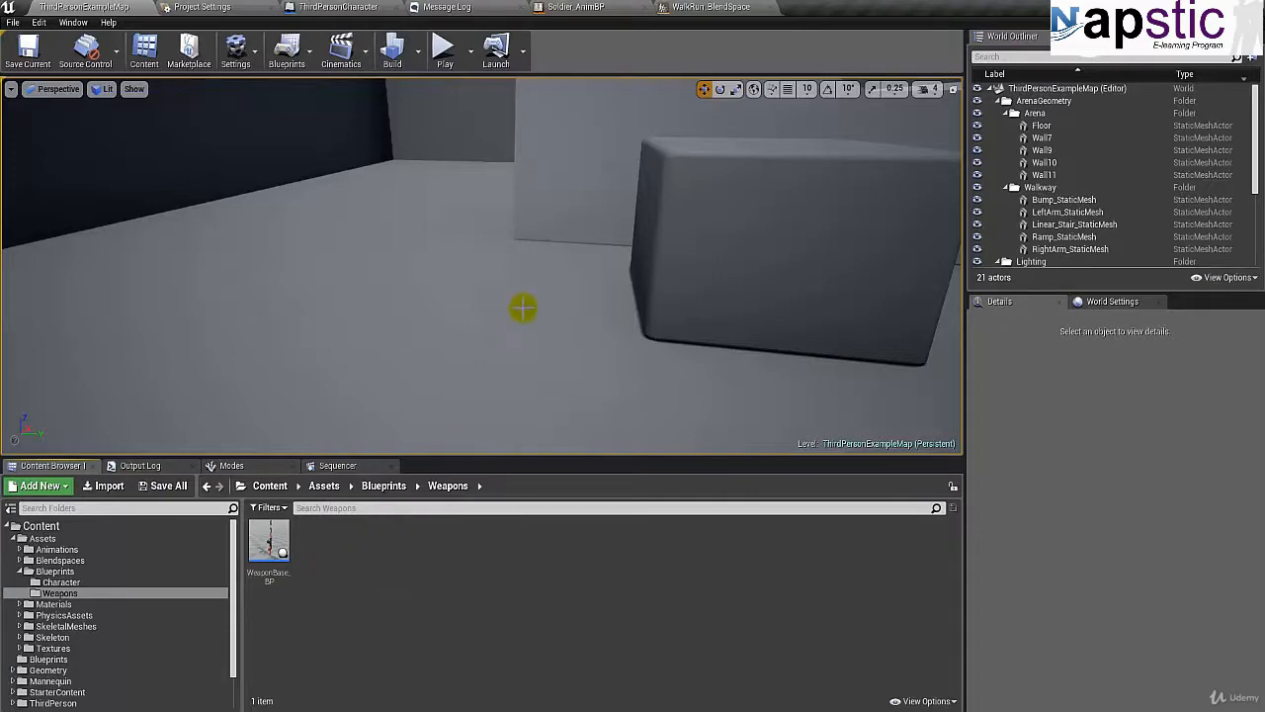
{"action": "right_click_drag", "start_coordinate": [534, 252], "coordinate": [1255, 306]}
{"action": "right_click_drag", "start_coordinate": [1259, 306], "coordinate": [538, 254]}
{"action": "right_click_drag", "start_coordinate": [448, 361], "coordinate": [516, 330]}
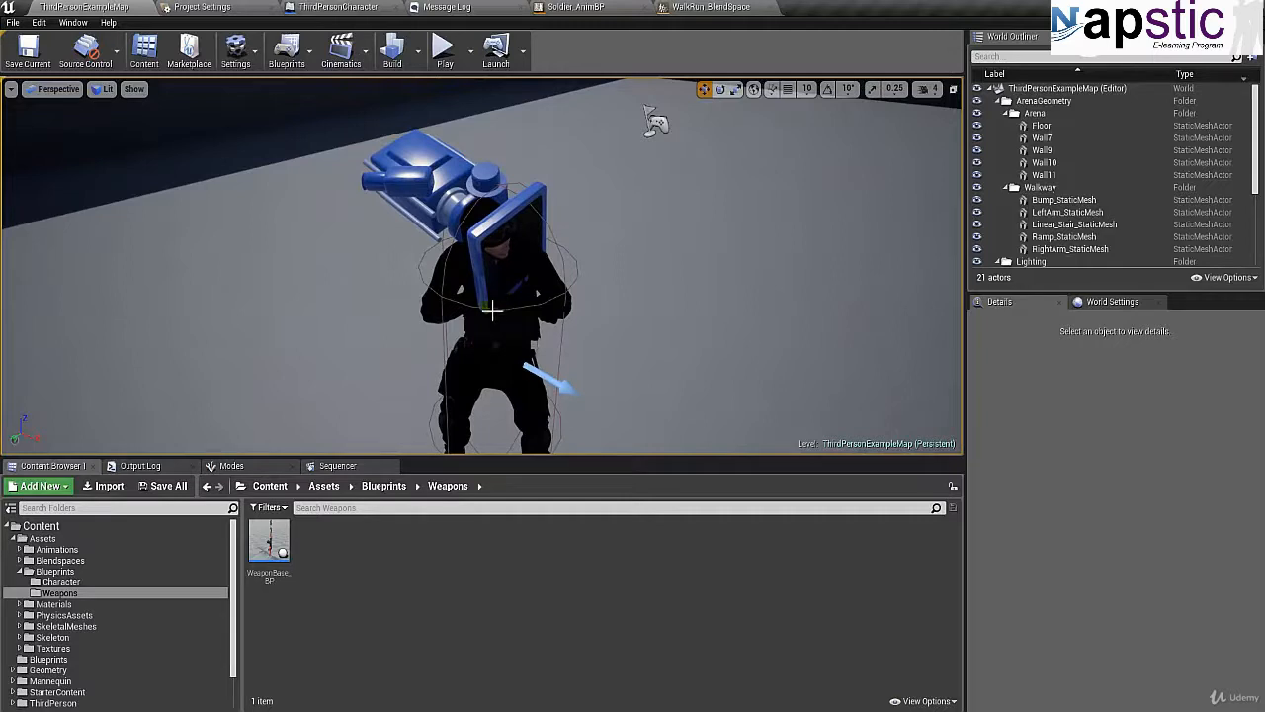
Step: Open the soldier's skeleton asset from the Assets/Skeleton/Character folder
{"action": "left_click", "coordinate": [50, 638]}
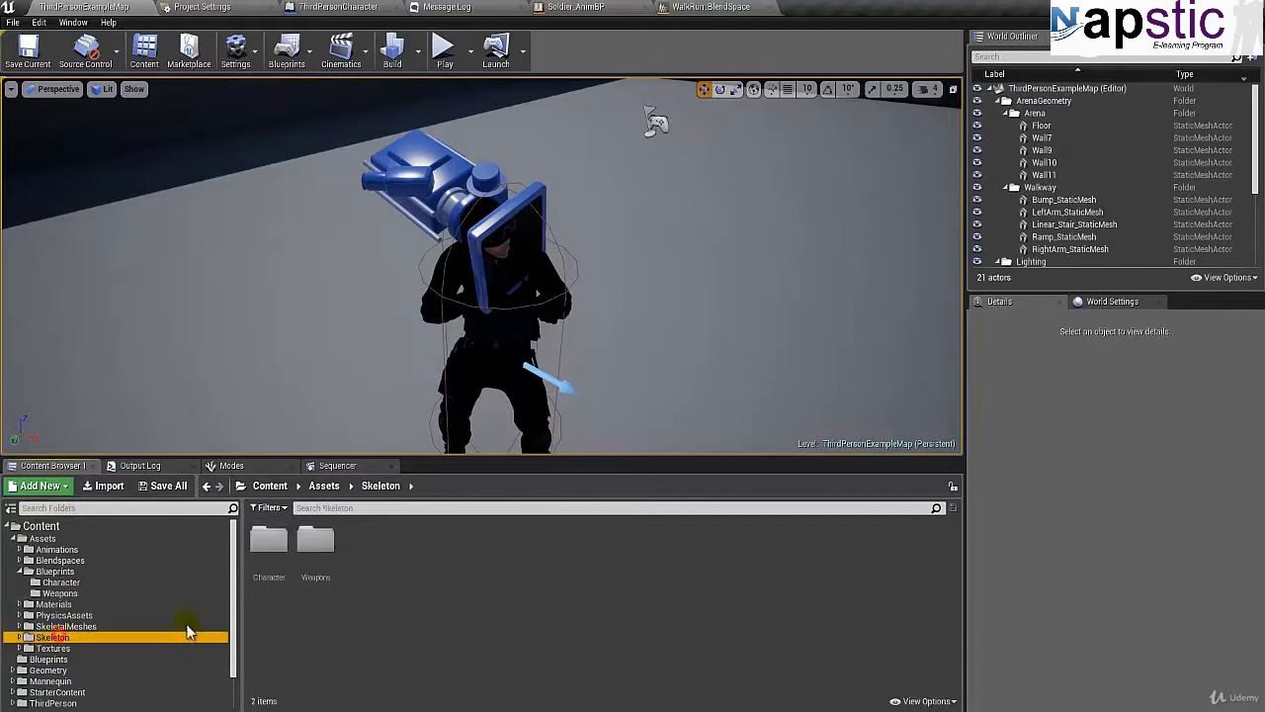
{"action": "double_click", "coordinate": [269, 563]}
{"action": "double_click", "coordinate": [268, 538]}
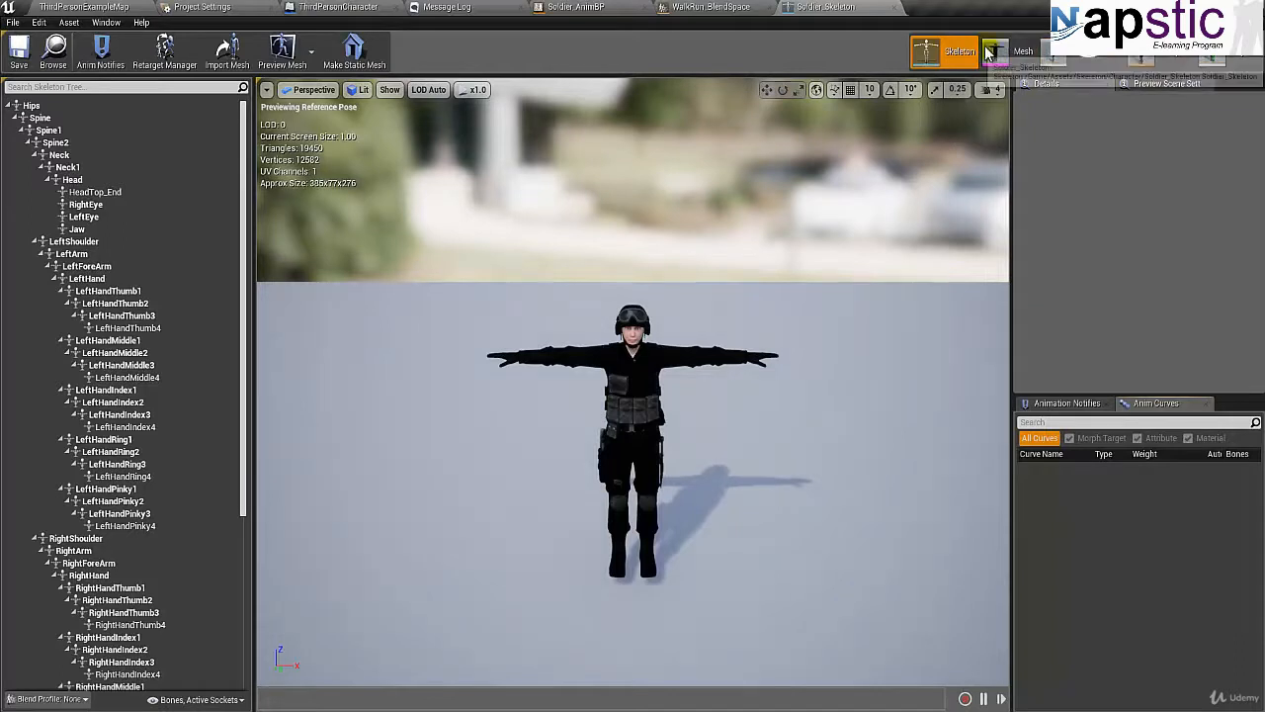
{"action": "left_click", "coordinate": [1120, 63]}
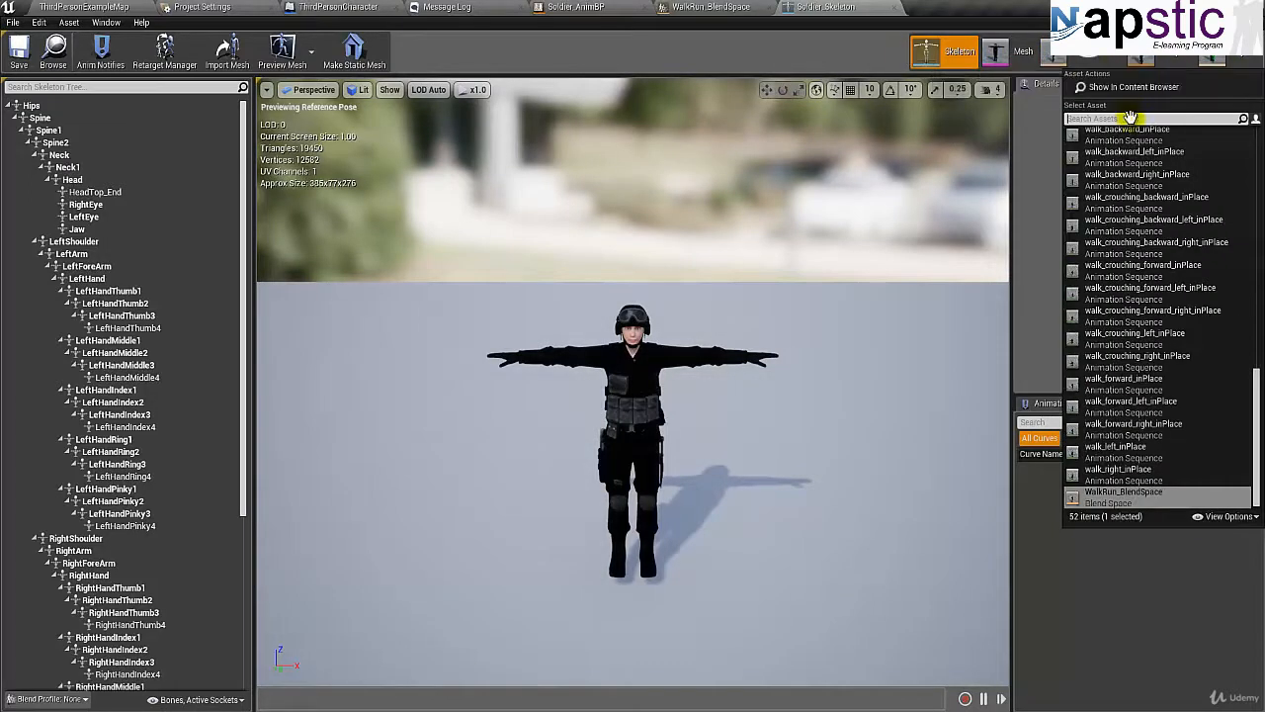
{"action": "left_click", "coordinate": [1035, 148]}
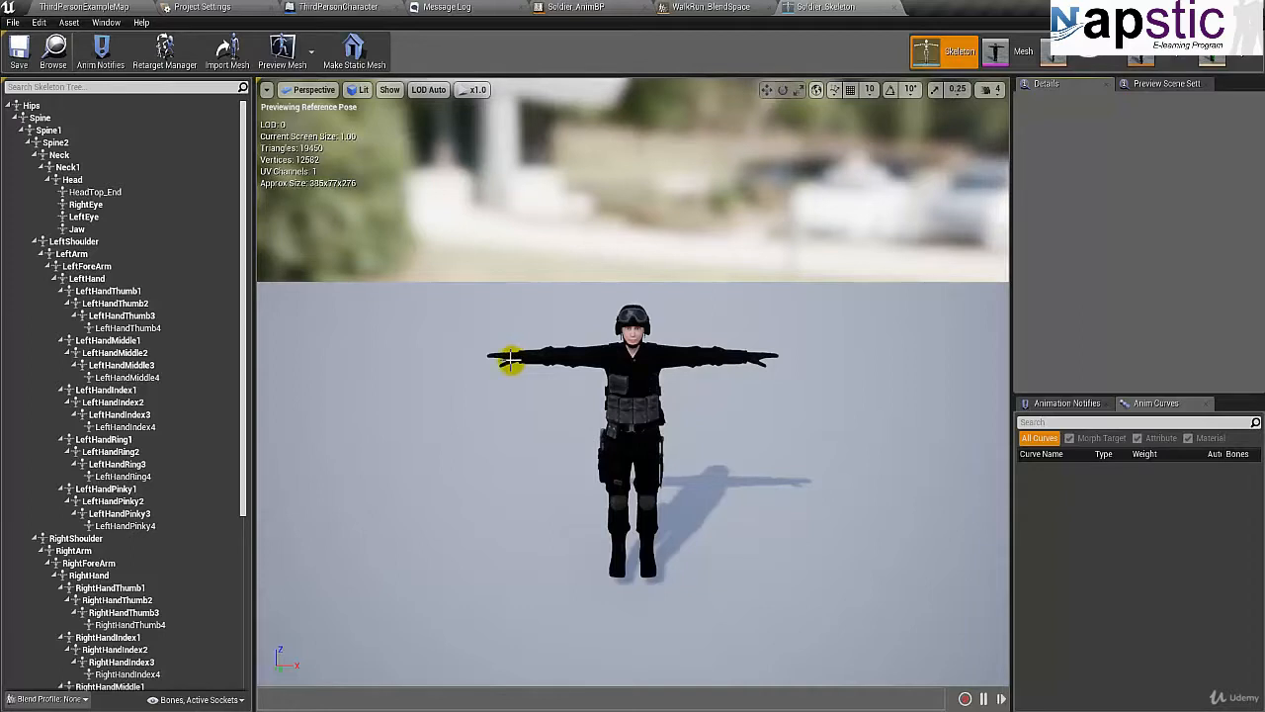
Step: Add a socket named Weapon_Attach to the RightHand bone of the soldier skeleton
{"action": "scroll", "coordinate": [129, 430], "scroll_direction": "down", "scroll_amount": 3}
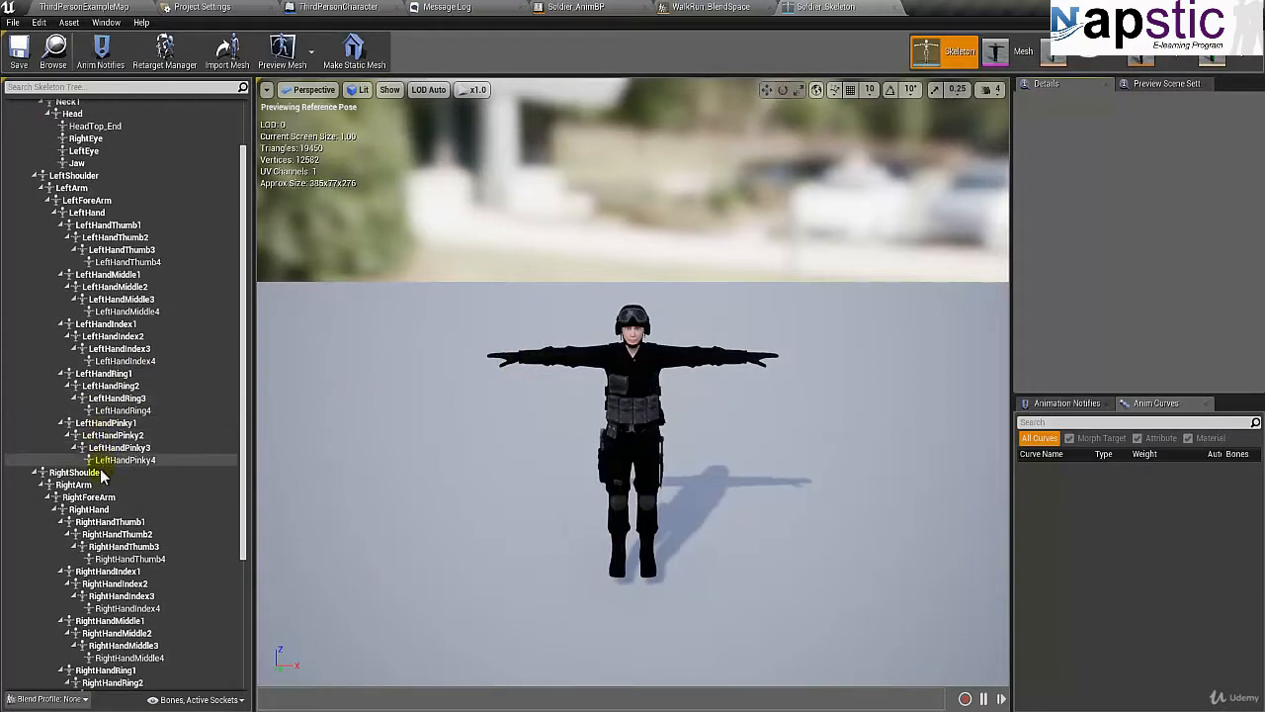
{"action": "left_click", "coordinate": [103, 509]}
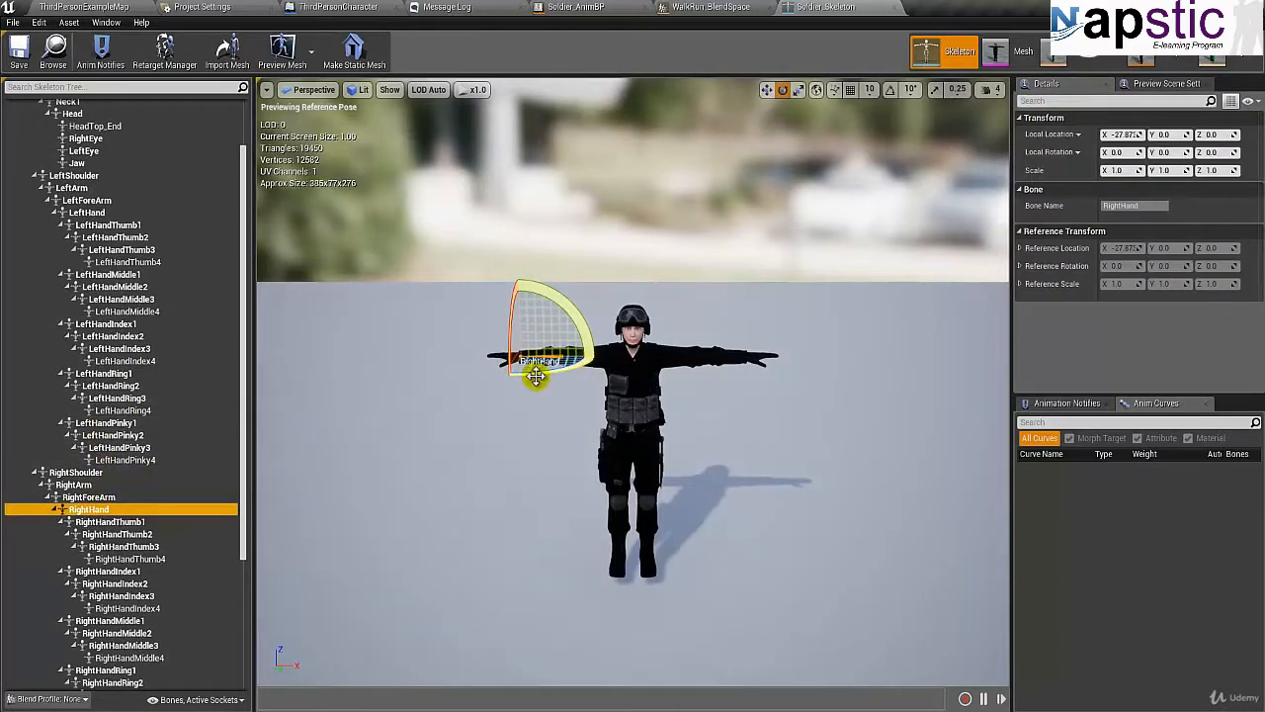
{"action": "right_click", "coordinate": [110, 510]}
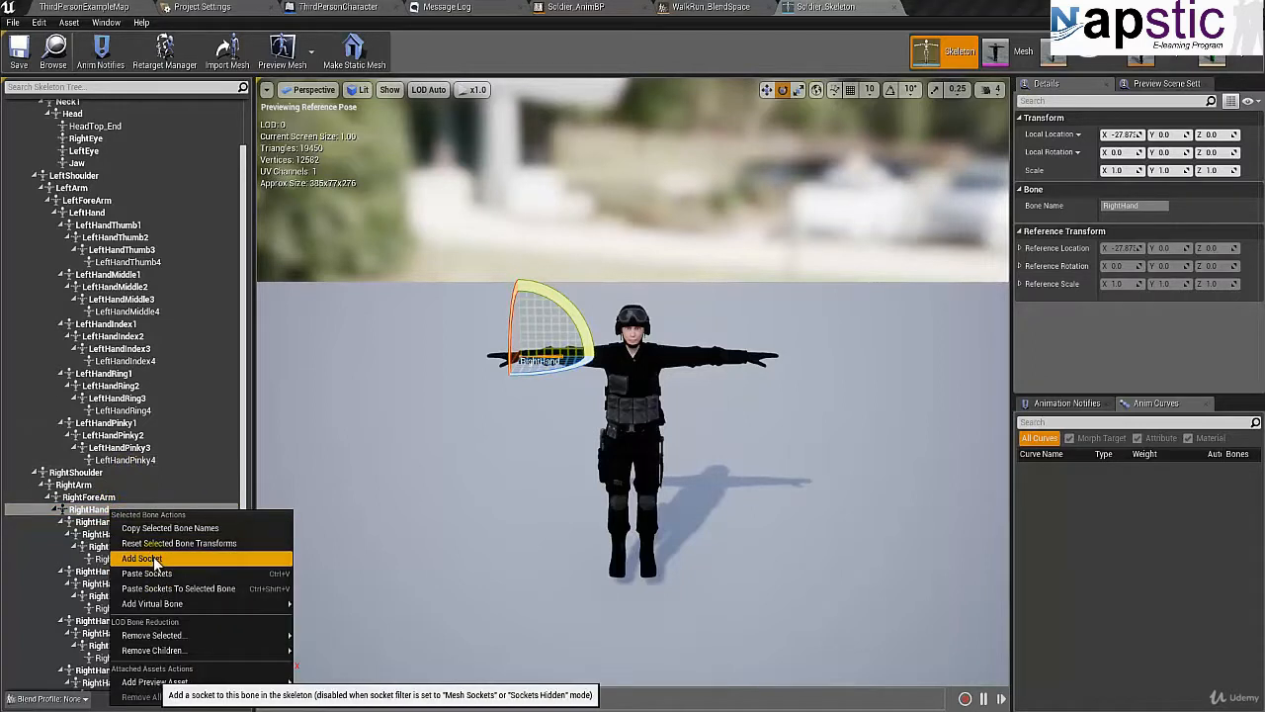
{"action": "left_click", "coordinate": [143, 558]}
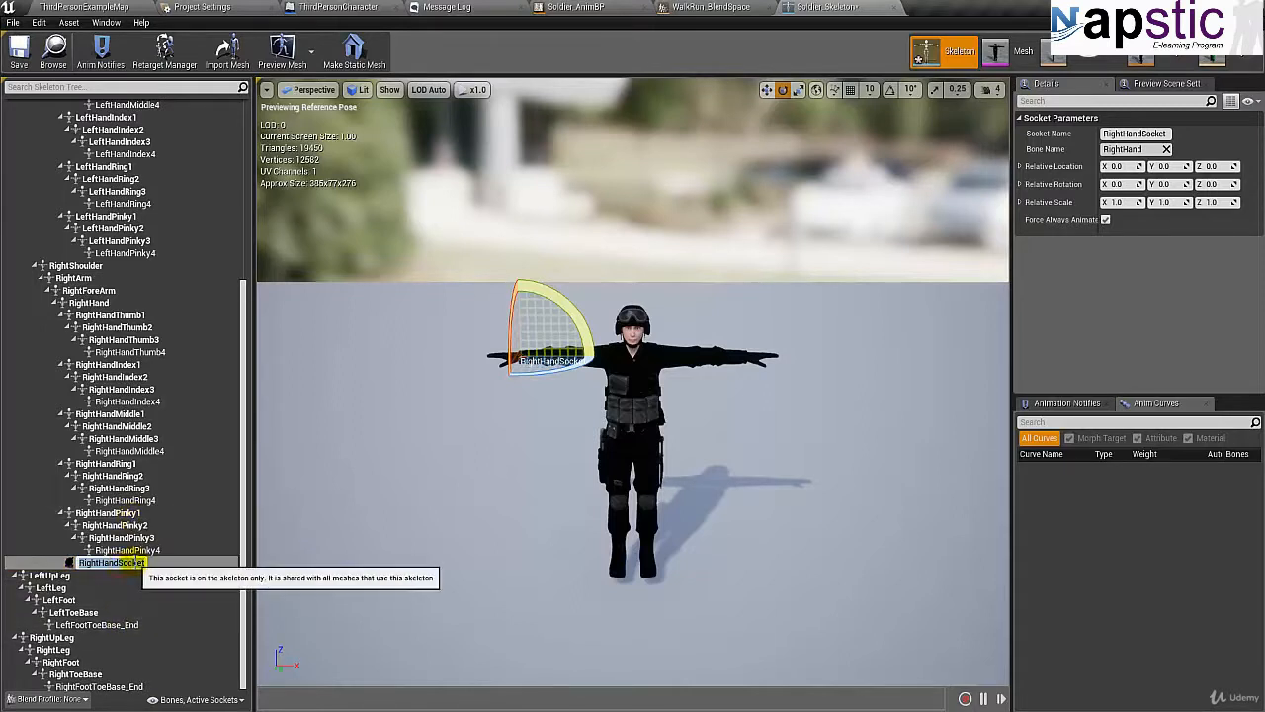
{"action": "type", "text": "Weap"}
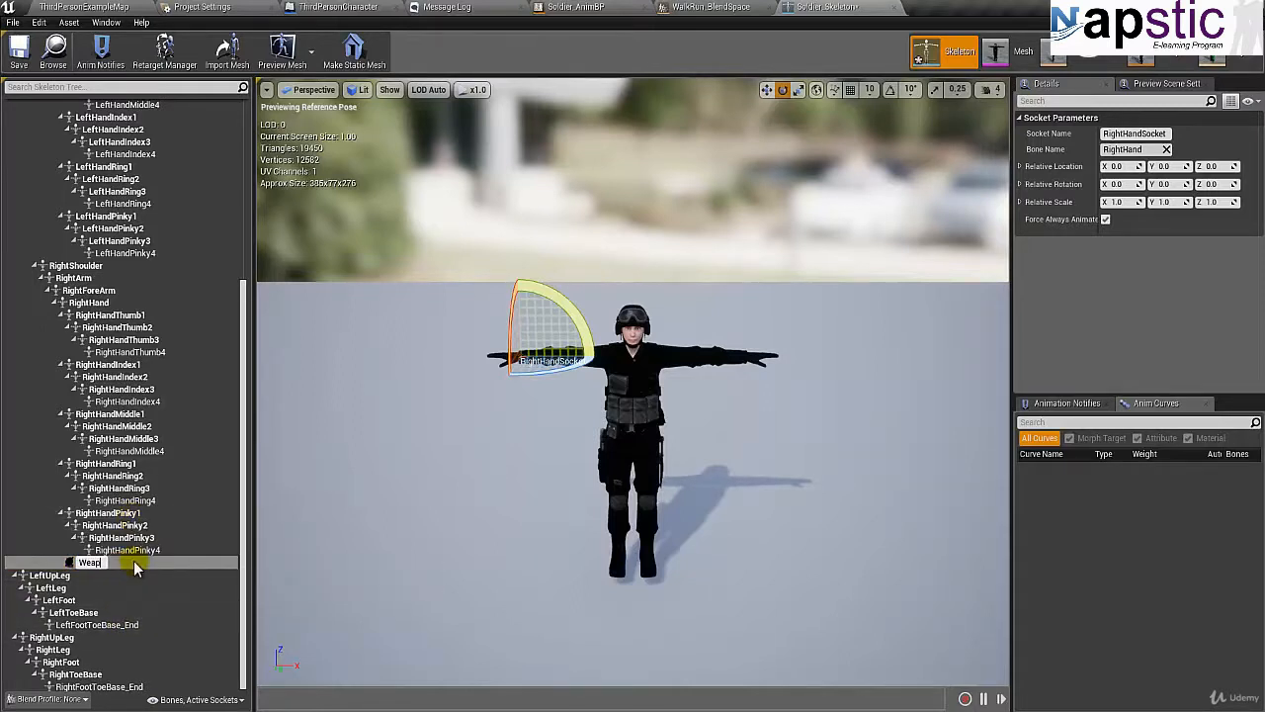
{"action": "type", "text": "on_Attach"}
{"action": "key", "text": "Return"}
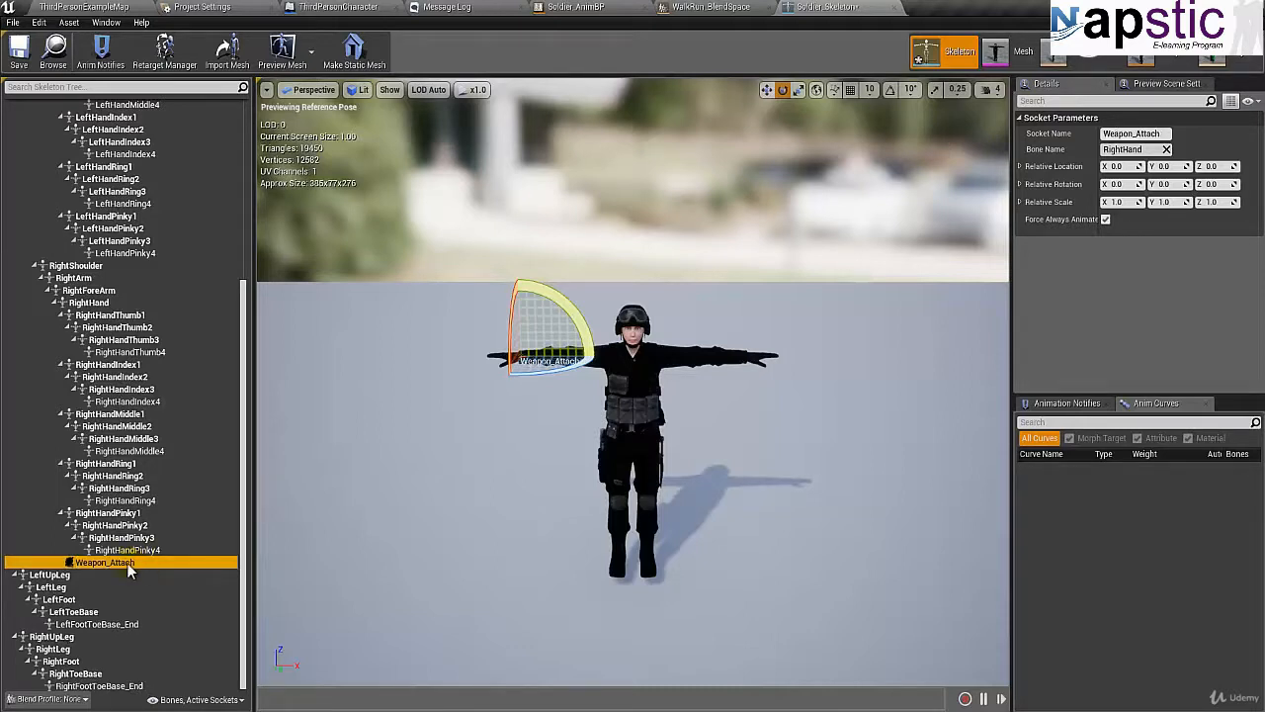
Step: Attach the AK47 mesh as a preview asset to the Weapon_Attach socket and inspect it from the side
{"action": "right_click", "coordinate": [126, 563]}
{"action": "mouse_move", "coordinate": [164, 540]}
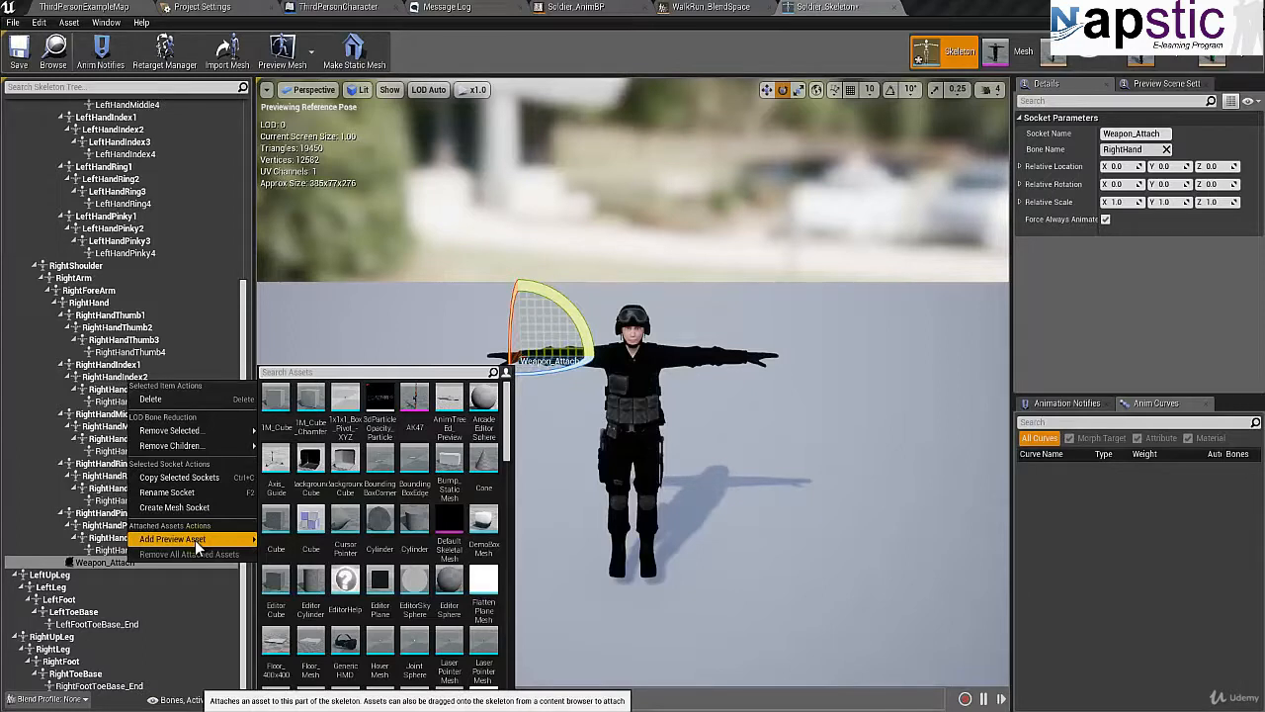
{"action": "left_click", "coordinate": [416, 415]}
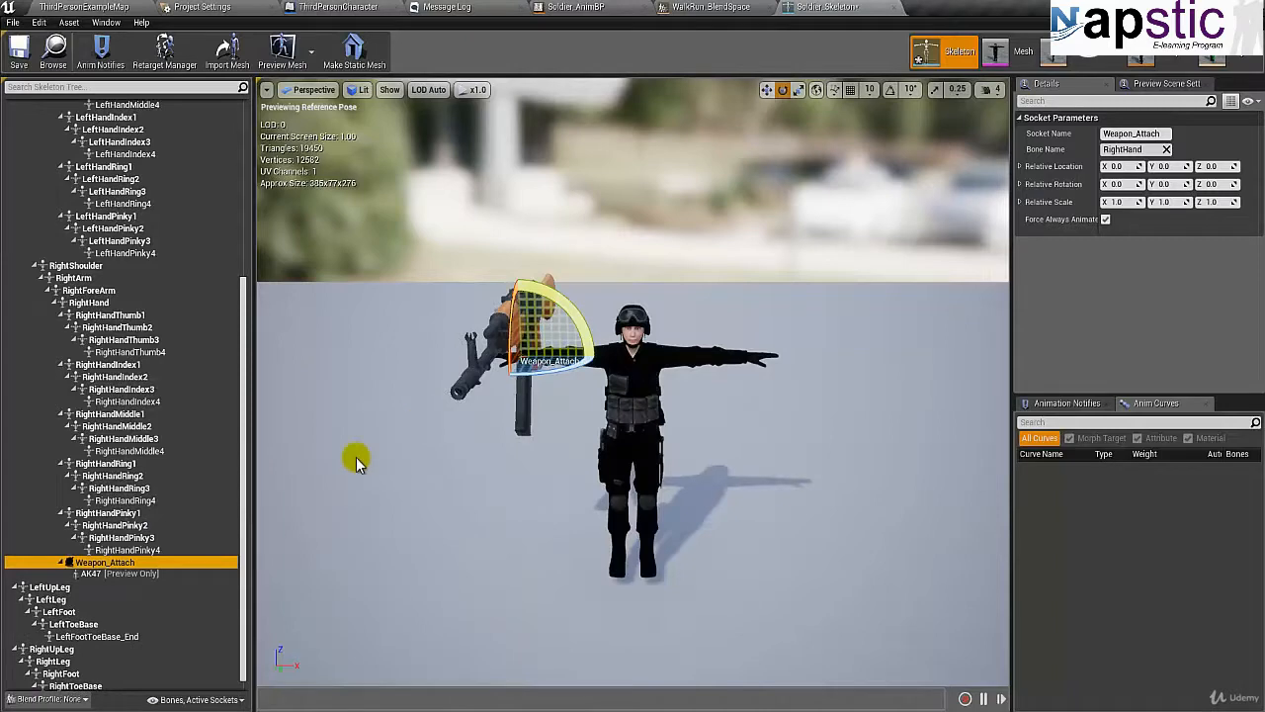
{"action": "right_click_drag", "start_coordinate": [408, 474], "coordinate": [240, 493]}
{"action": "key", "text": "w"}
{"action": "key", "text": "s"}
{"action": "key", "text": "a"}
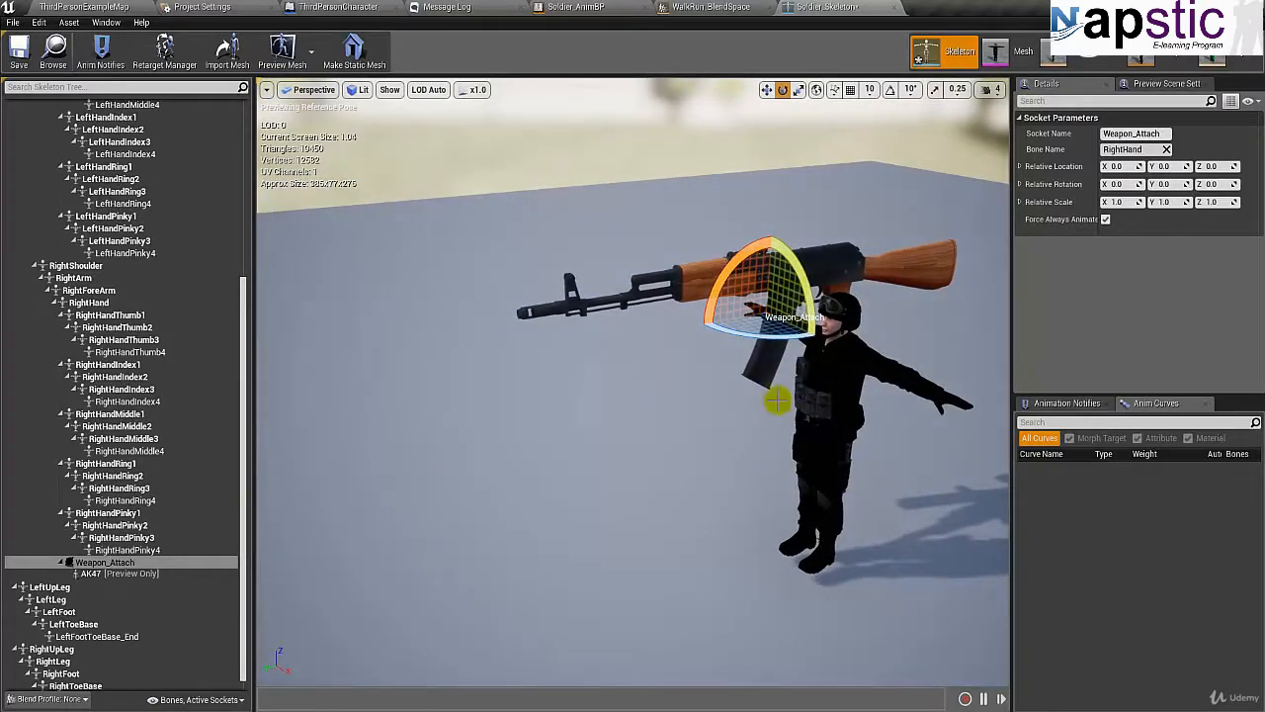
Step: Set the preview scene's animation to idle_aiming for the soldier skeleton
{"action": "left_click", "coordinate": [1157, 84]}
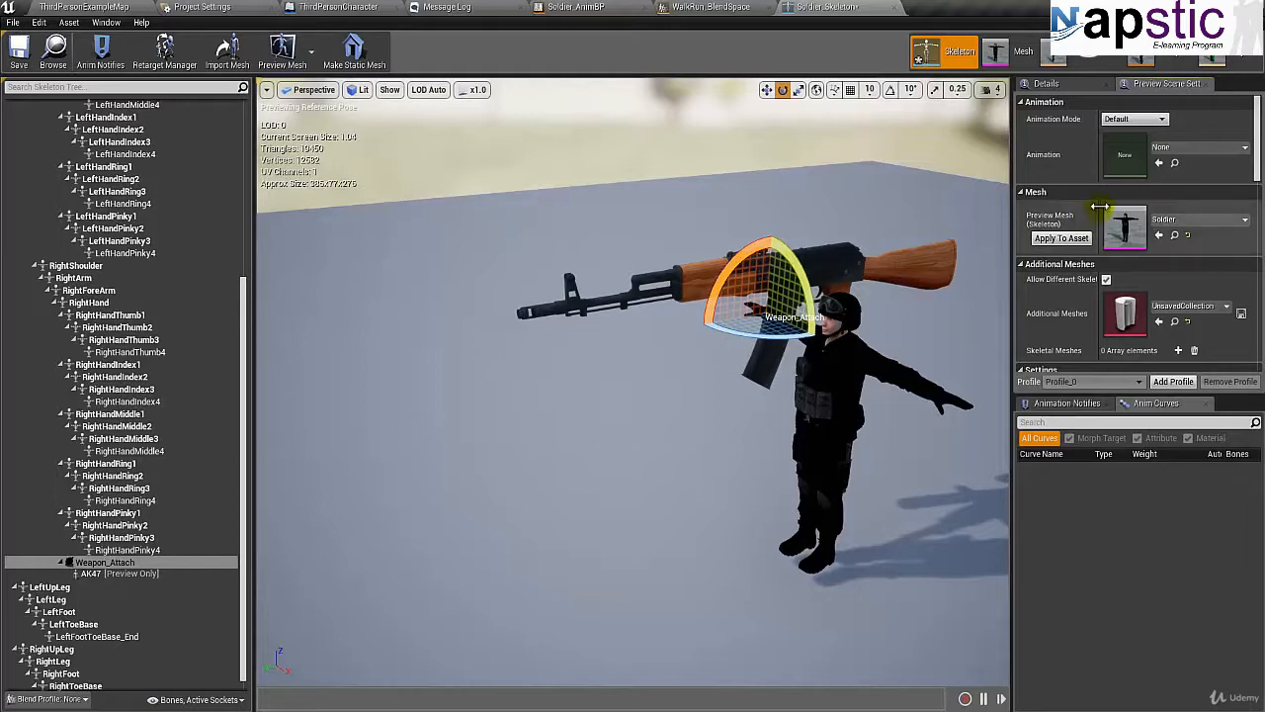
{"action": "left_click", "coordinate": [1243, 150]}
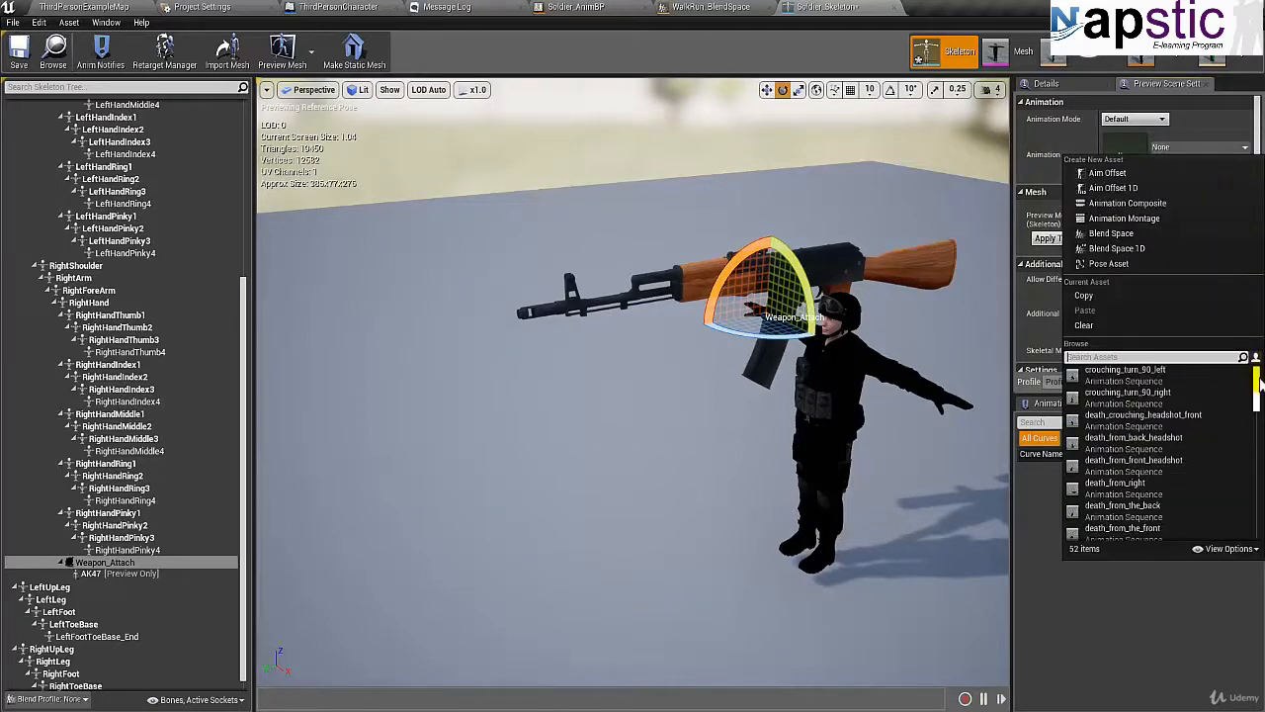
{"action": "left_click_drag", "start_coordinate": [1254, 381], "coordinate": [1258, 410]}
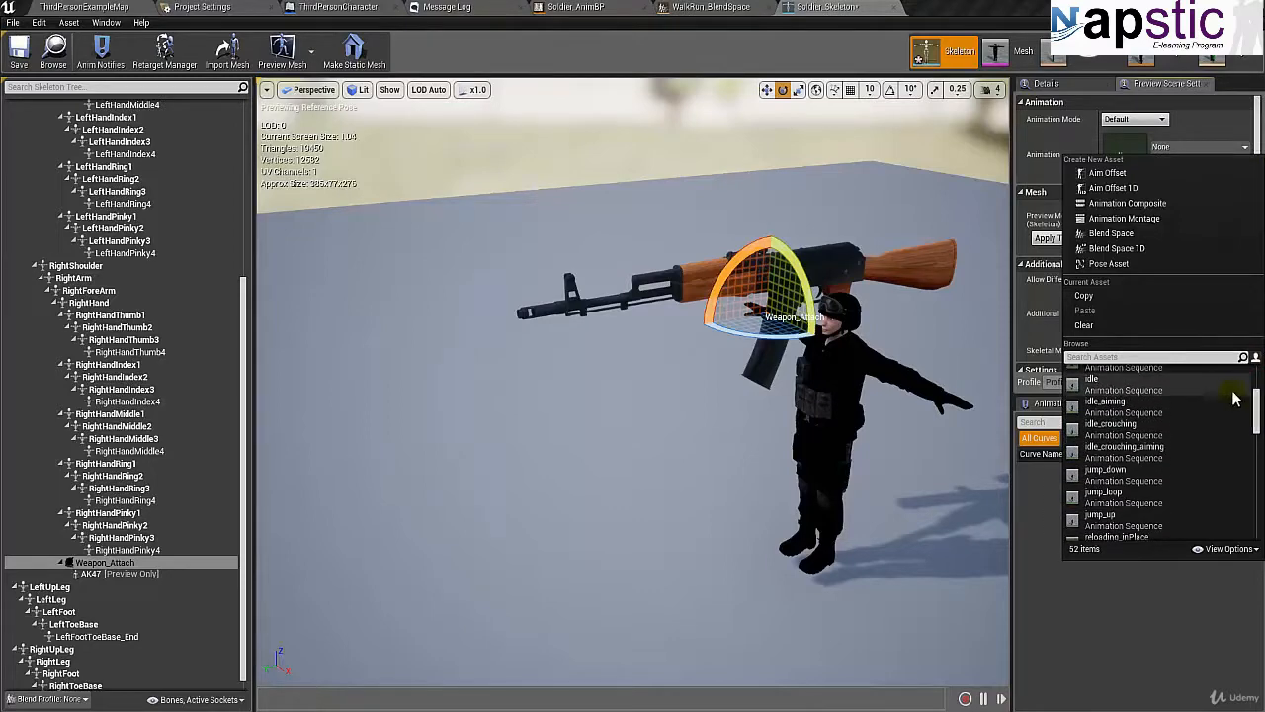
{"action": "left_click", "coordinate": [1198, 412]}
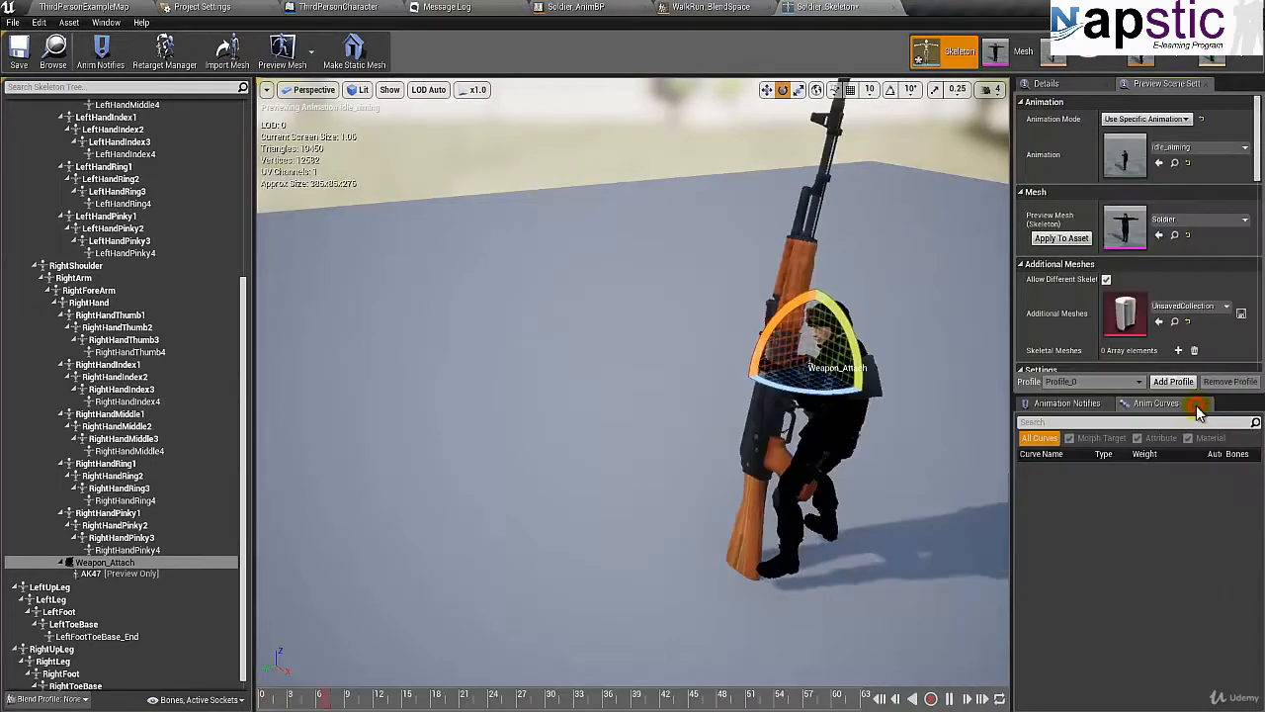
Step: Rotate the Weapon_Attach socket so the AK47 is upright and horizontal, with its barrel pointing in the soldier's aiming direction
{"action": "left_click_drag", "start_coordinate": [818, 406], "coordinate": [1061, 390], "text": "alt"}
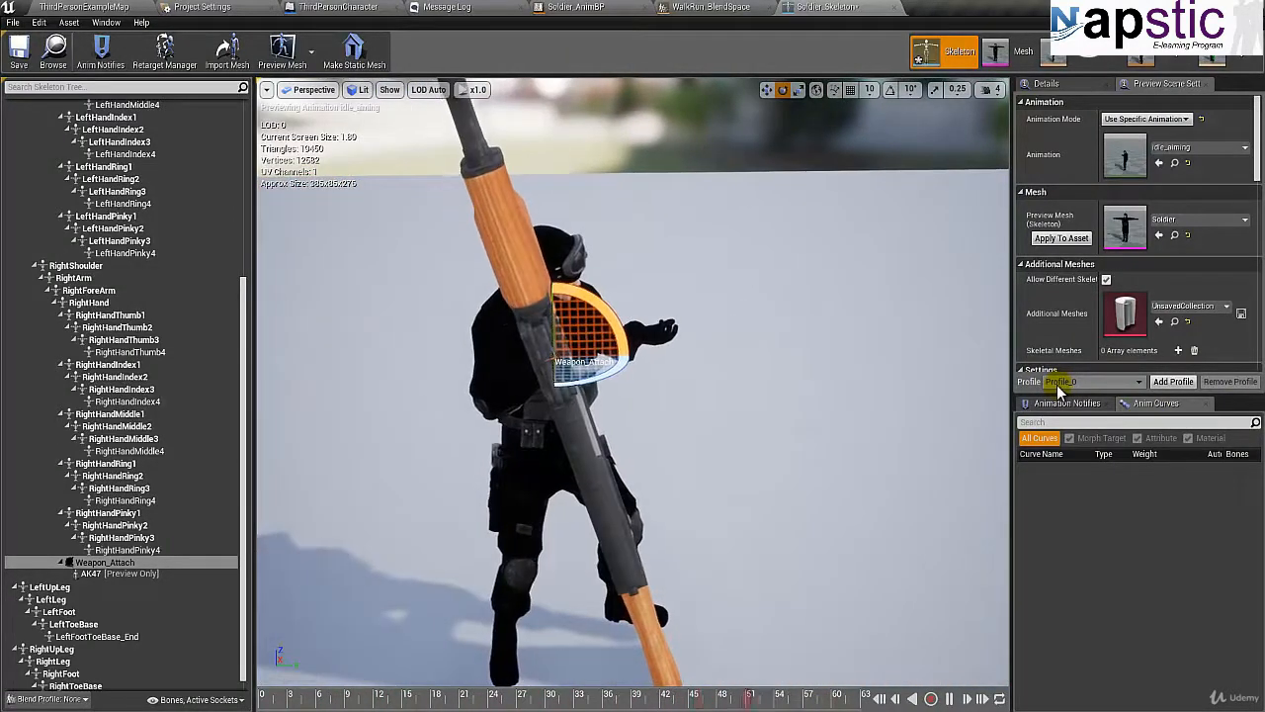
{"action": "left_click_drag", "start_coordinate": [531, 402], "coordinate": [484, 410], "text": "alt"}
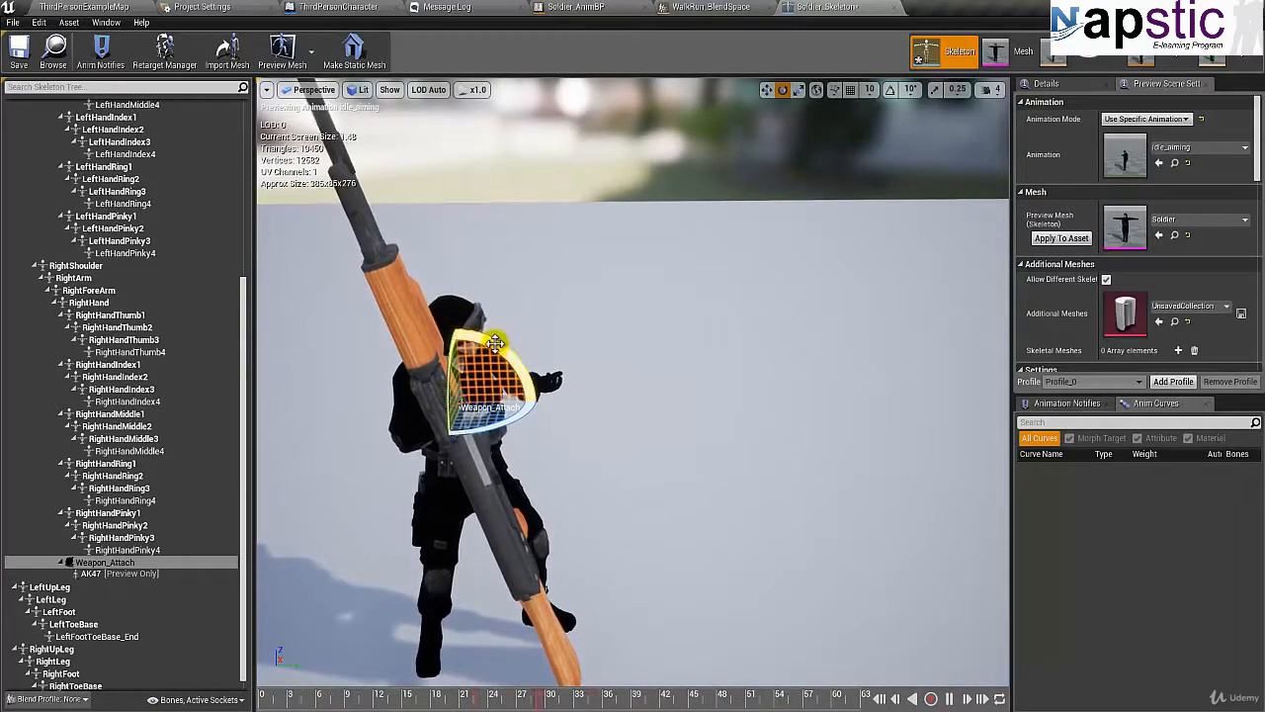
{"action": "left_click_drag", "start_coordinate": [495, 342], "coordinate": [658, 525]}
{"action": "right_click_drag", "start_coordinate": [452, 462], "coordinate": [435, 443]}
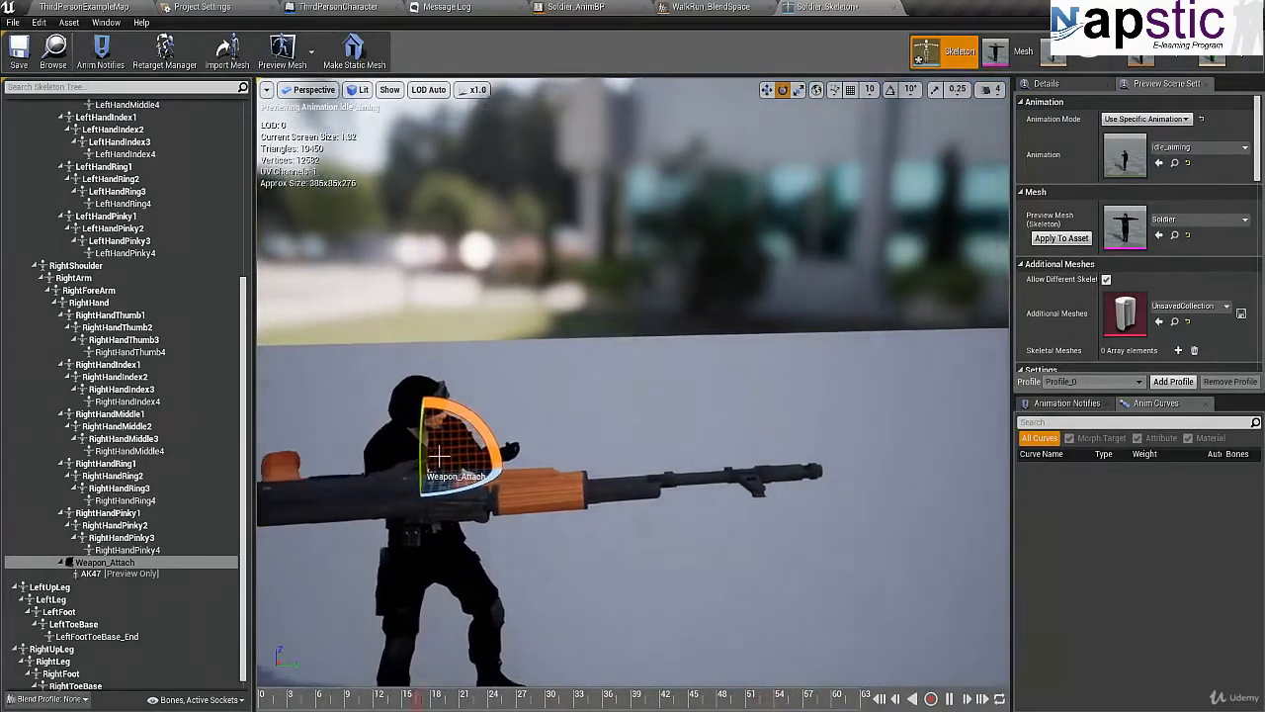
{"action": "left_click_drag", "start_coordinate": [420, 450], "coordinate": [477, 259]}
{"action": "right_click_drag", "start_coordinate": [514, 508], "coordinate": [306, 511]}
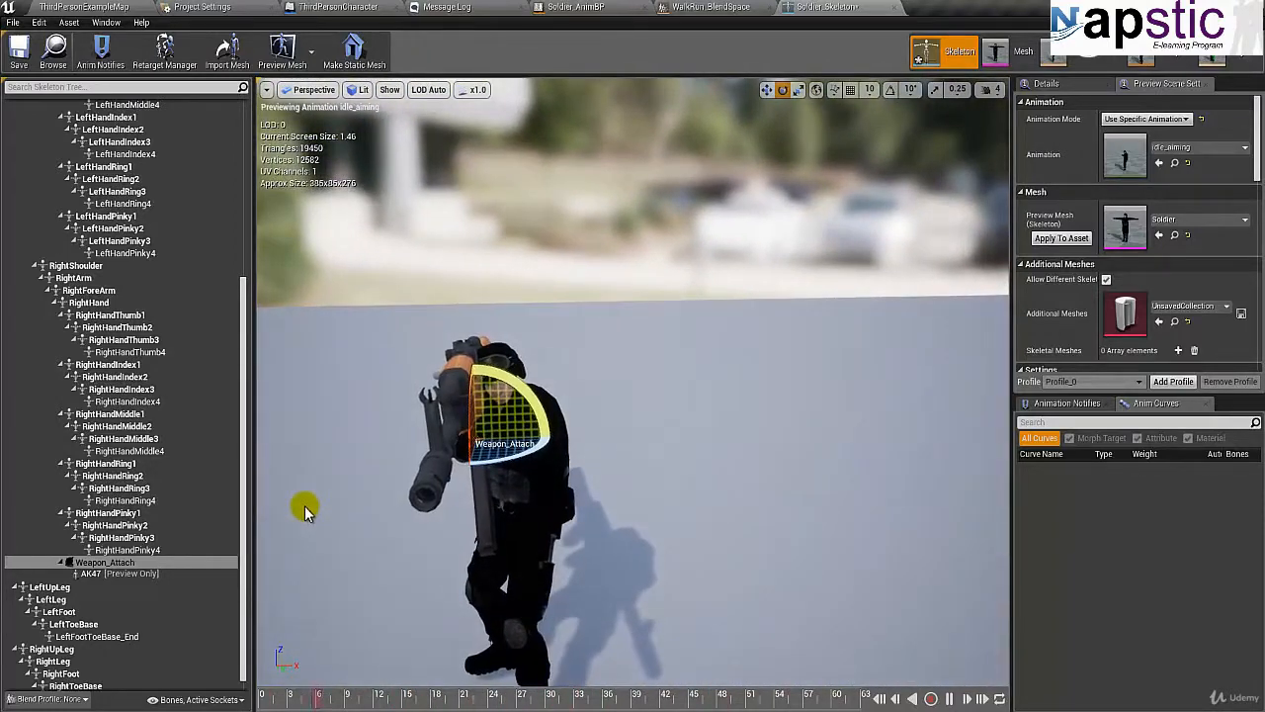
{"action": "left_click_drag", "start_coordinate": [535, 410], "coordinate": [527, 404]}
{"action": "left_click_drag", "start_coordinate": [344, 549], "coordinate": [507, 541], "text": "alt"}
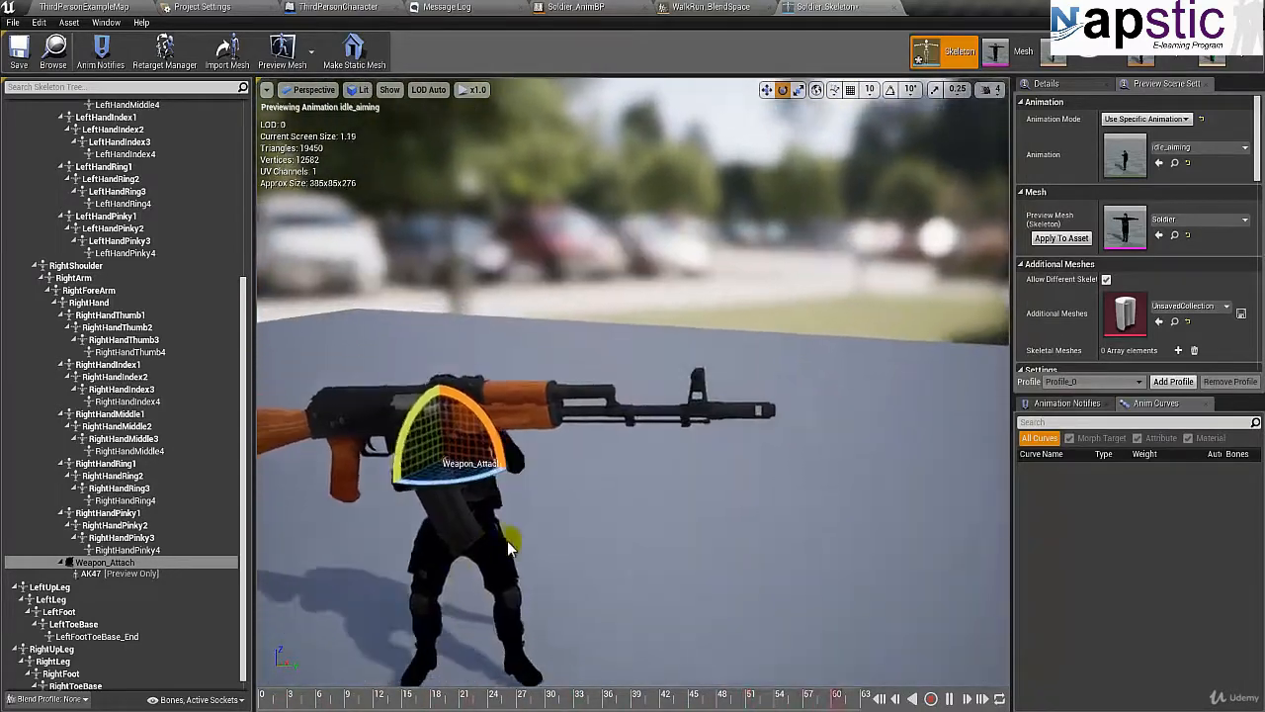
Step: Scale the Weapon_Attach socket down uniformly to about 0.3 so the AK47 matches the soldier's proportions
{"action": "key", "text": "r"}
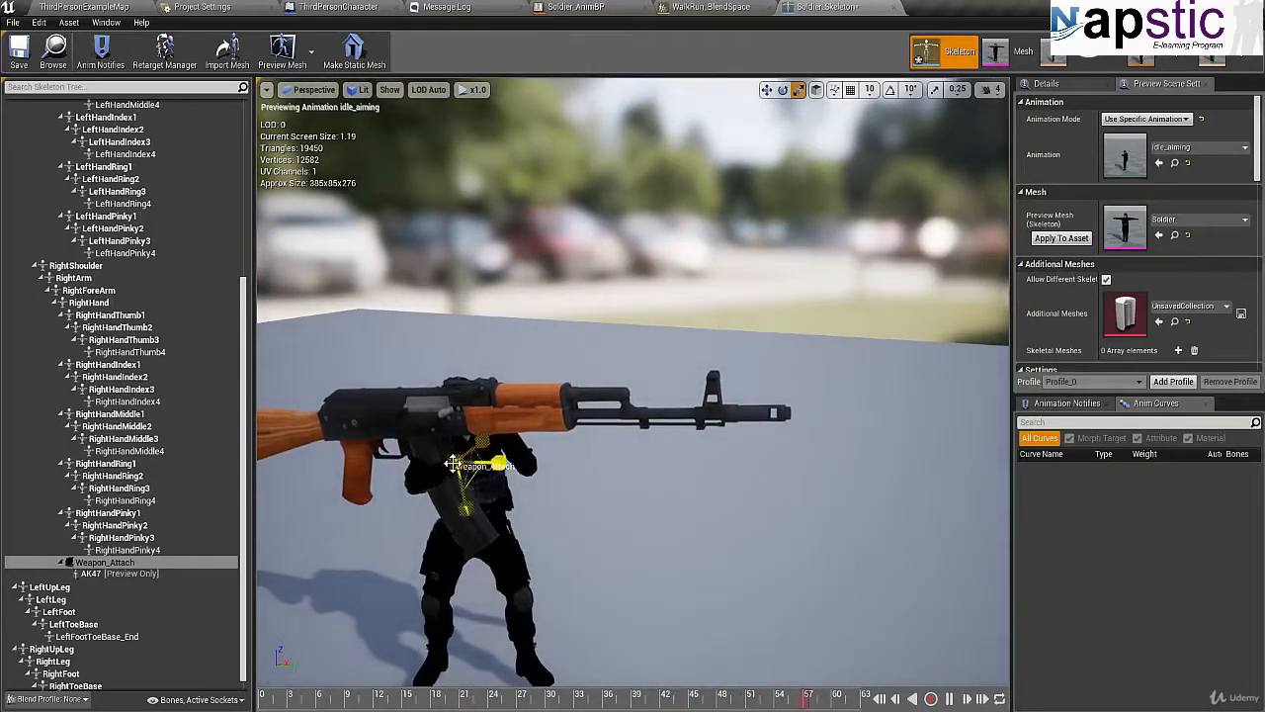
{"action": "left_click_drag", "start_coordinate": [453, 463], "coordinate": [420, 478]}
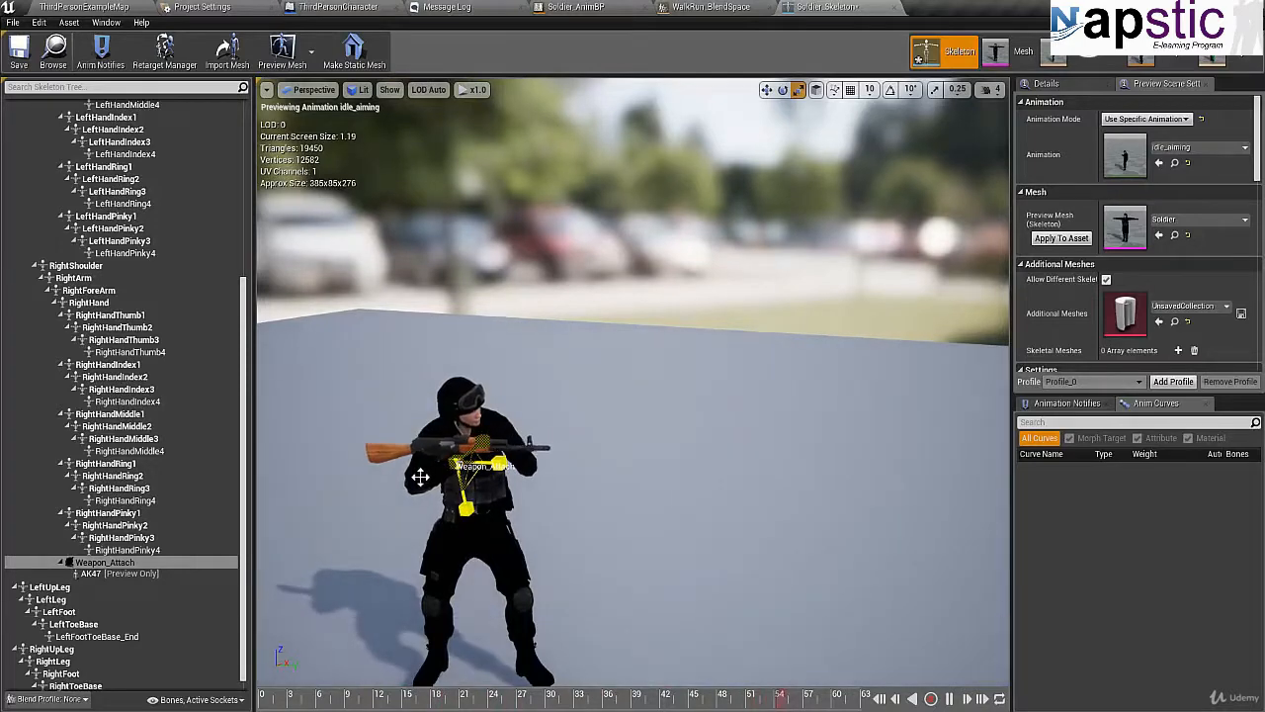
{"action": "left_click_drag", "start_coordinate": [438, 522], "coordinate": [471, 524], "text": "alt"}
{"action": "scroll", "coordinate": [470, 521], "scroll_direction": "up", "scroll_amount": 6}
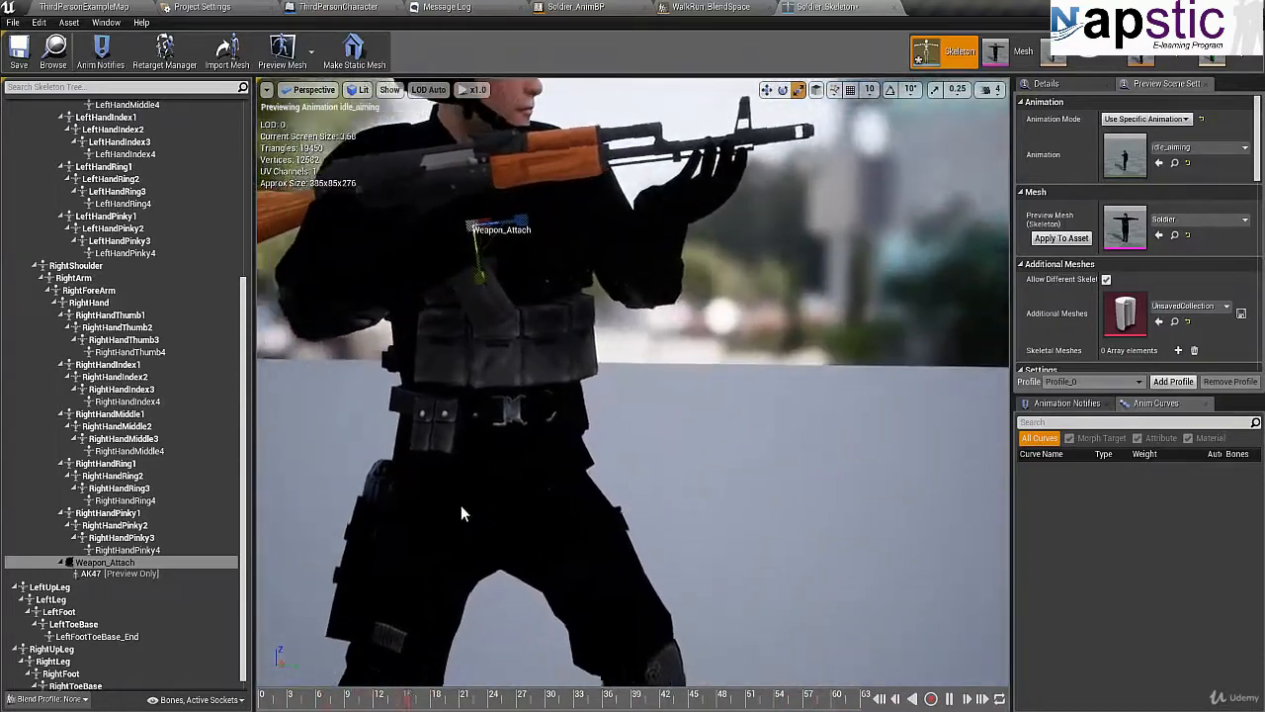
Step: Move the Weapon_Attach socket so the AK47's grip meets the right hand and the handguard sits above the left hand
{"action": "scroll", "coordinate": [458, 510], "scroll_direction": "down", "scroll_amount": 2}
{"action": "middle_click_drag", "start_coordinate": [454, 512], "coordinate": [420, 506]}
{"action": "left_click_drag", "start_coordinate": [422, 509], "coordinate": [503, 472], "text": "alt"}
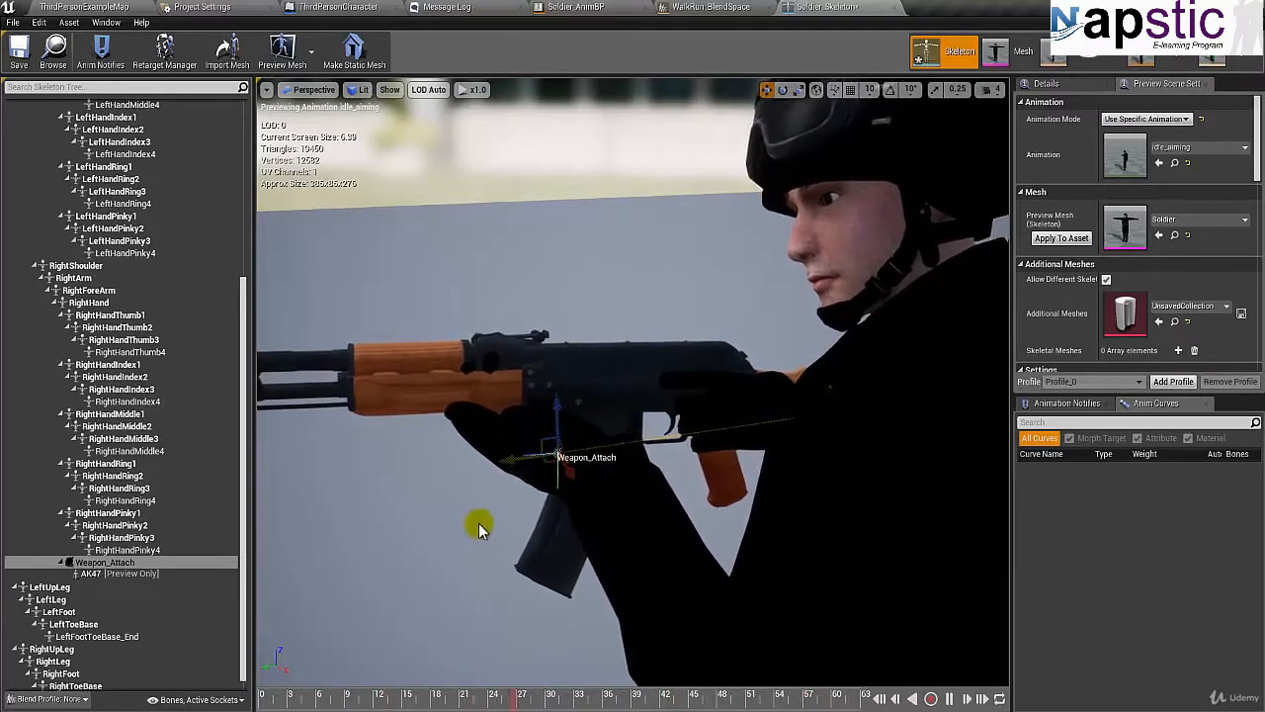
{"action": "mouse_move", "coordinate": [481, 523]}
{"action": "left_mouse_down", "text": "alt"}
{"action": "mouse_move", "coordinate": [799, 510]}
{"action": "mouse_move", "coordinate": [607, 556]}
{"action": "mouse_move", "coordinate": [673, 554]}
{"action": "mouse_move", "coordinate": [707, 552]}
{"action": "mouse_move", "coordinate": [475, 525]}
{"action": "left_mouse_up", "text": "alt"}
{"action": "scroll", "coordinate": [806, 509], "scroll_direction": "up", "scroll_amount": 5}
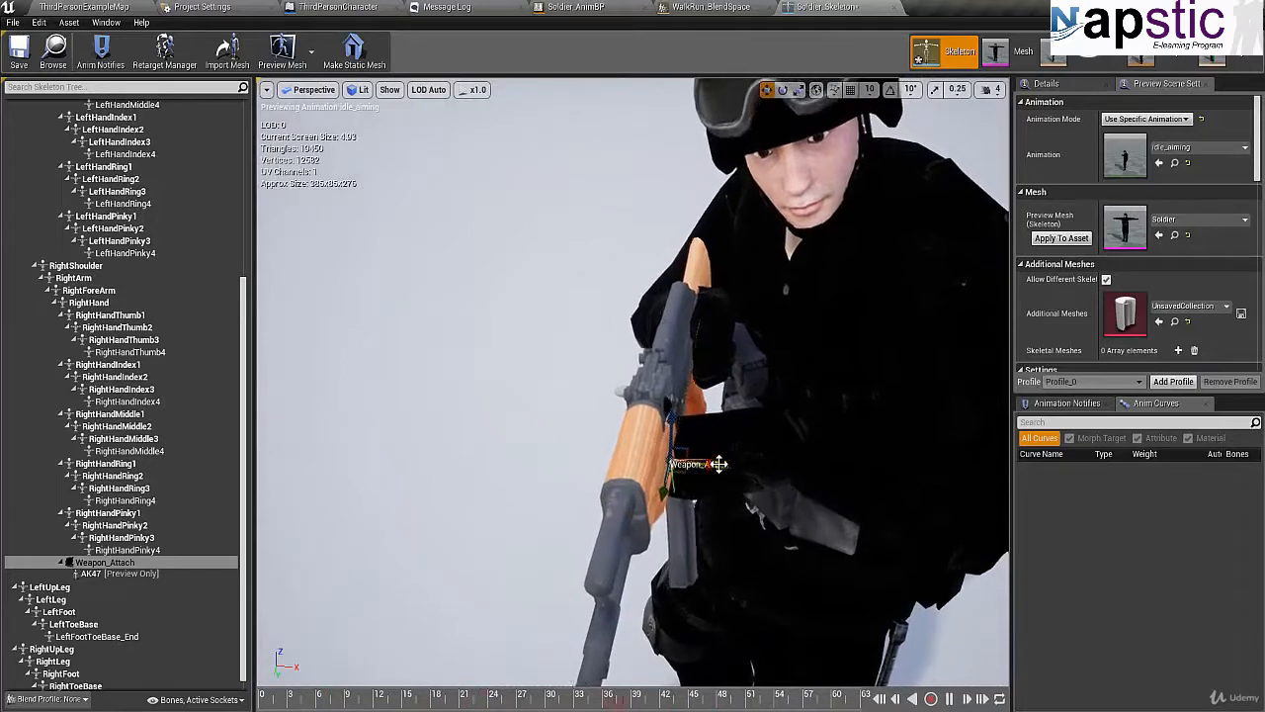
{"action": "left_click_drag", "start_coordinate": [734, 462], "coordinate": [425, 471], "text": "alt"}
{"action": "left_click_drag", "start_coordinate": [710, 318], "coordinate": [709, 267]}
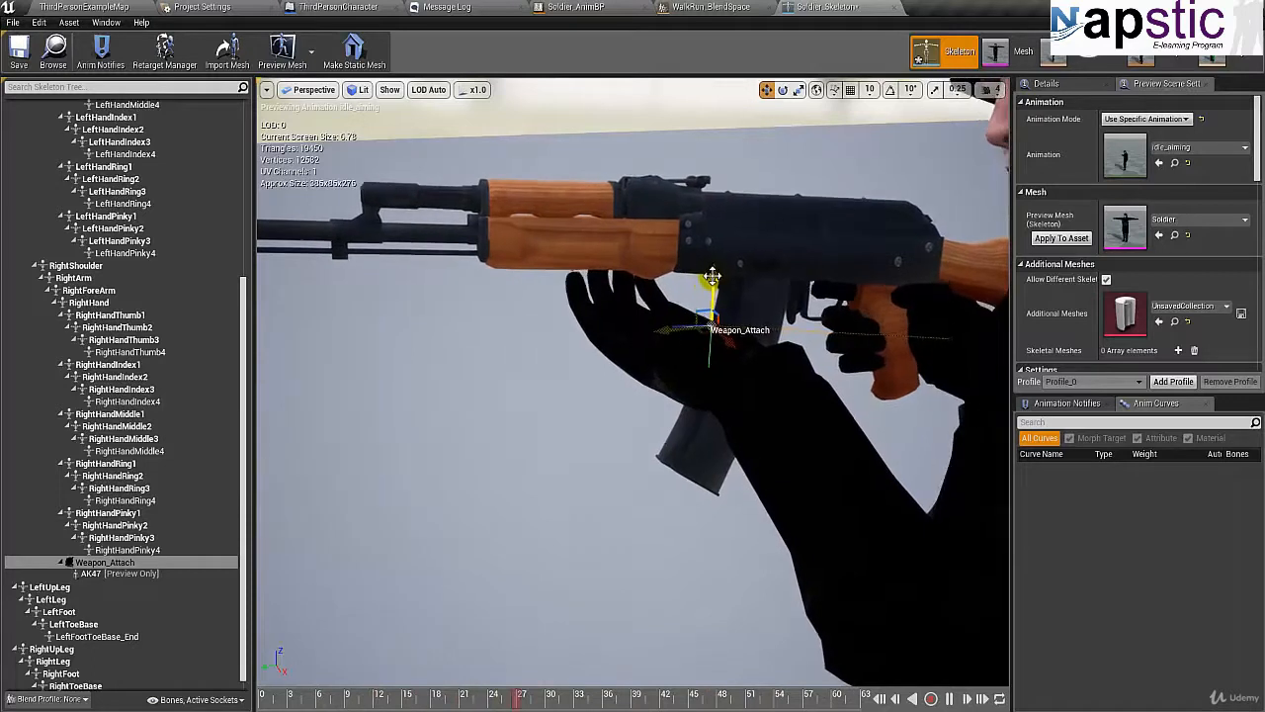
Step: Set the Weapon_Attach socket's relative scale to 0.32 on the X, Y and Z axes
{"action": "left_click", "coordinate": [1058, 84]}
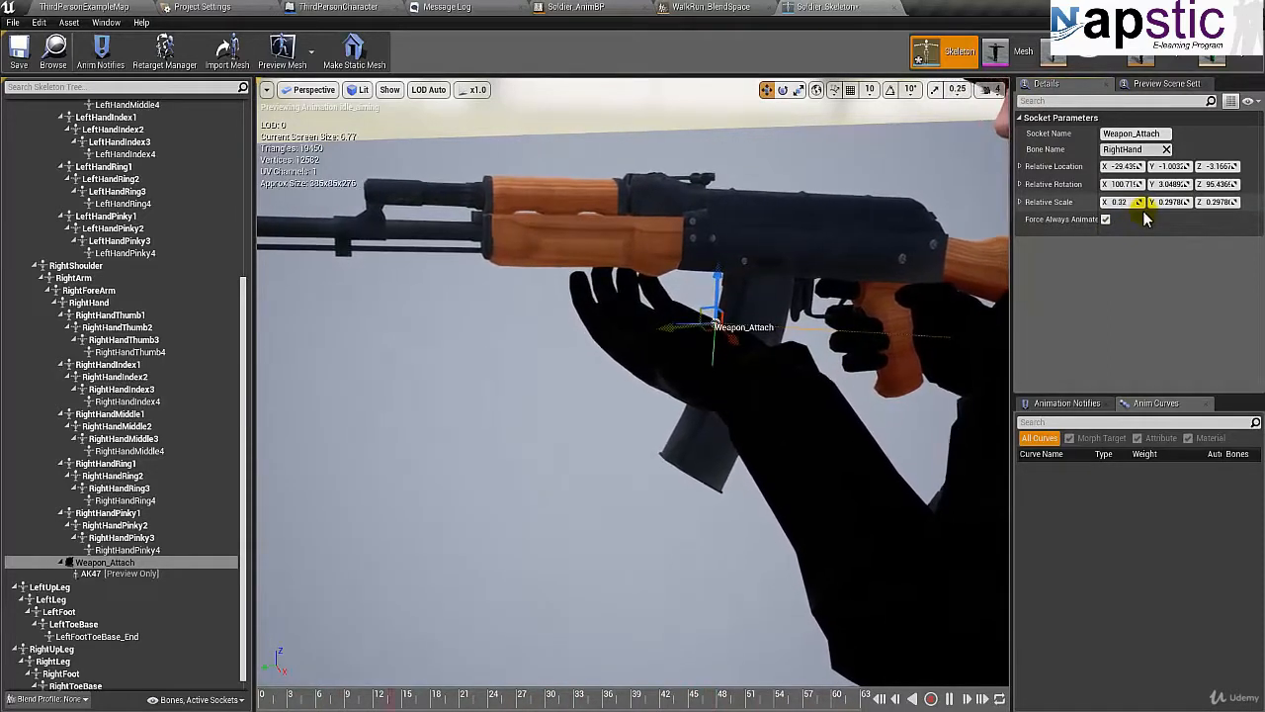
{"action": "key", "text": "Tab"}
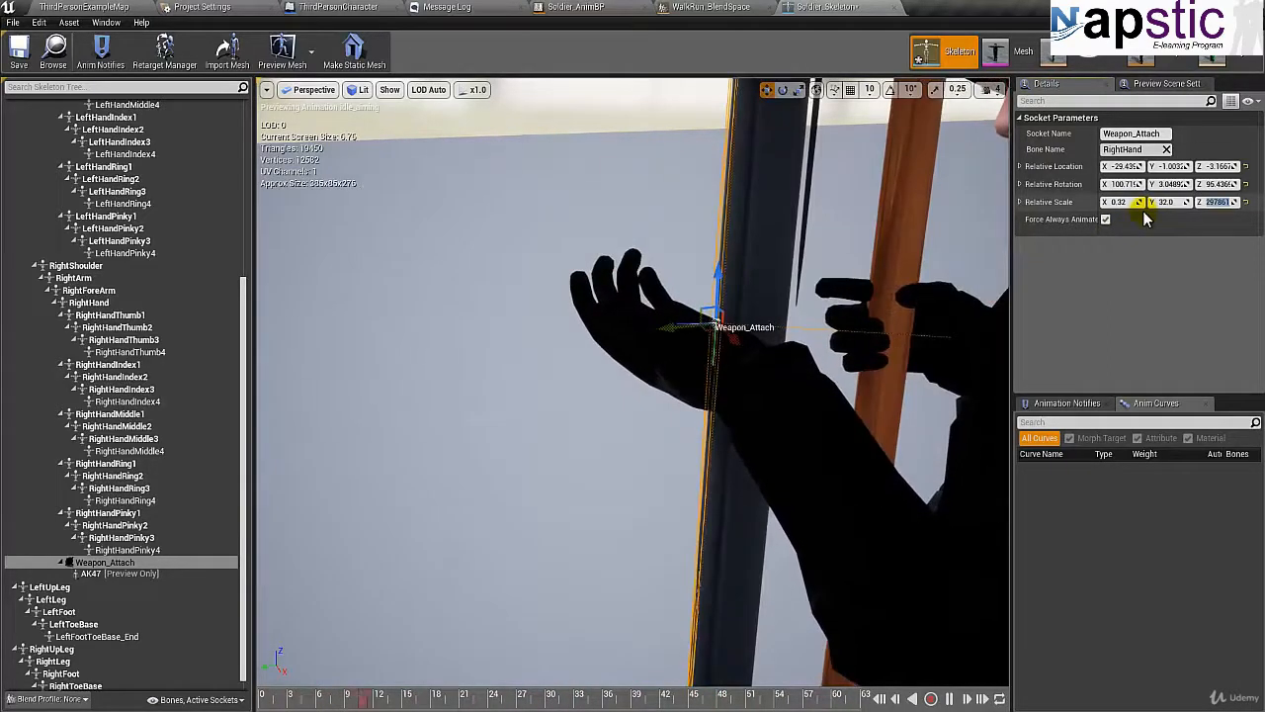
{"action": "key", "text": "shift+Tab"}
{"action": "type", "text": "0.32"}
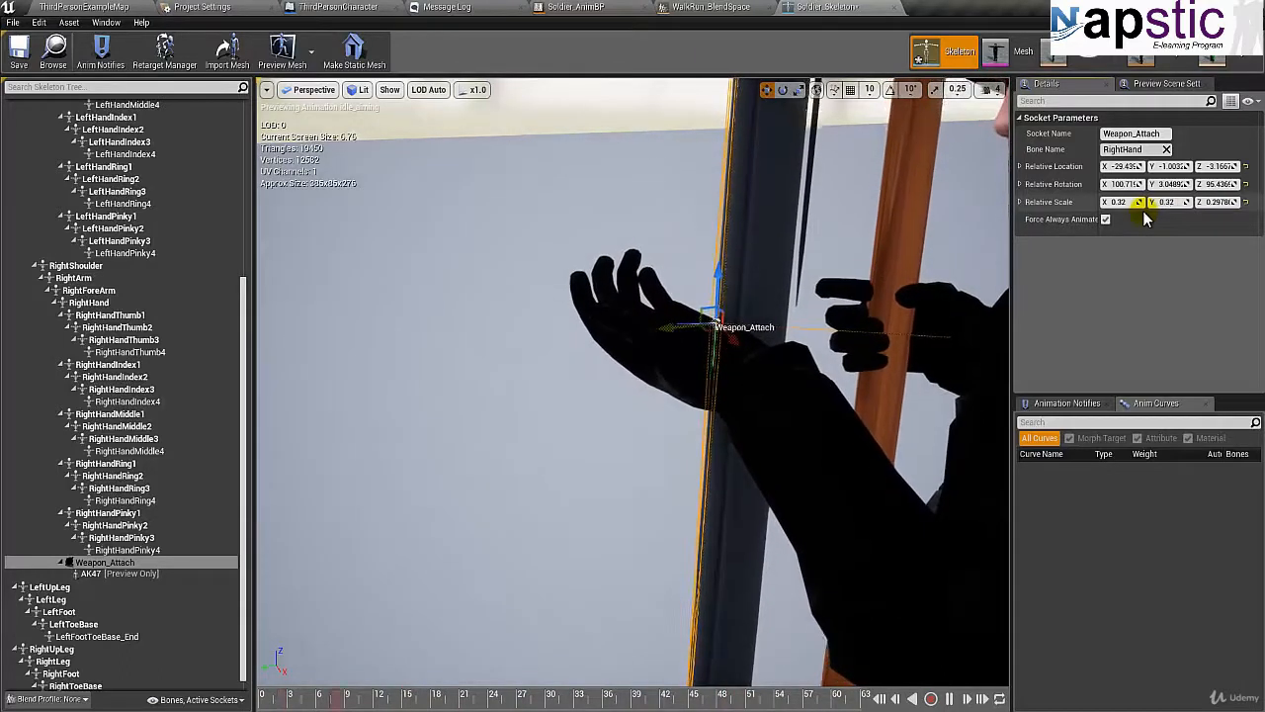
{"action": "key", "text": "Tab"}
{"action": "type", "text": "0"}
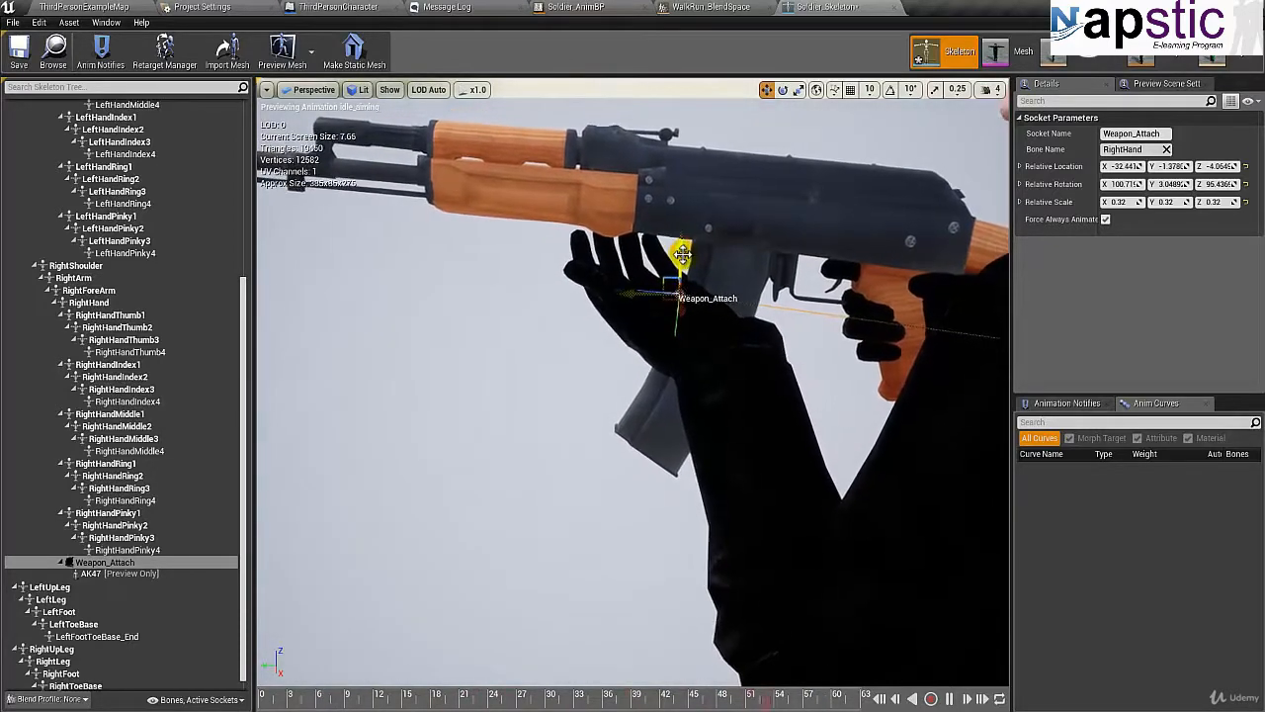
Step: Tilt the Weapon_Attach socket to a relative rotation of about 105.4, 3.0, 96.1 and check the rifle against the hands
{"action": "left_click_drag", "start_coordinate": [625, 315], "coordinate": [1058, 280]}
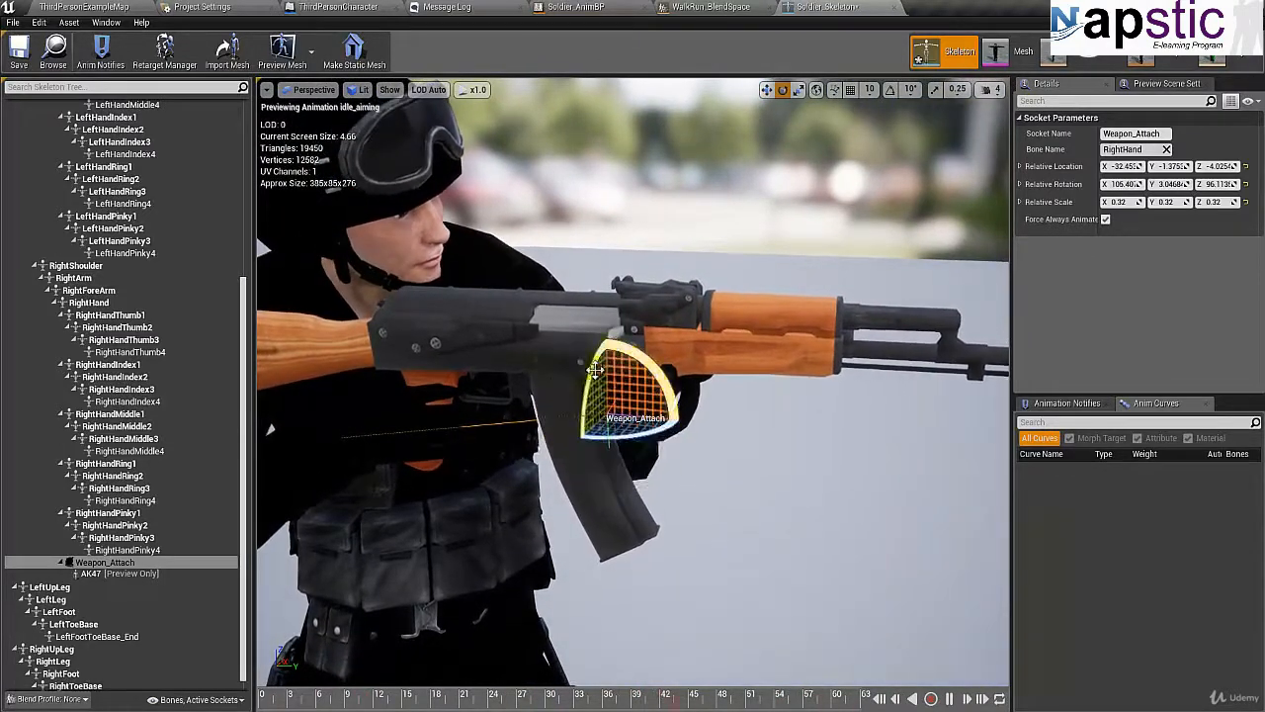
{"action": "left_click_drag", "start_coordinate": [594, 370], "coordinate": [516, 399]}
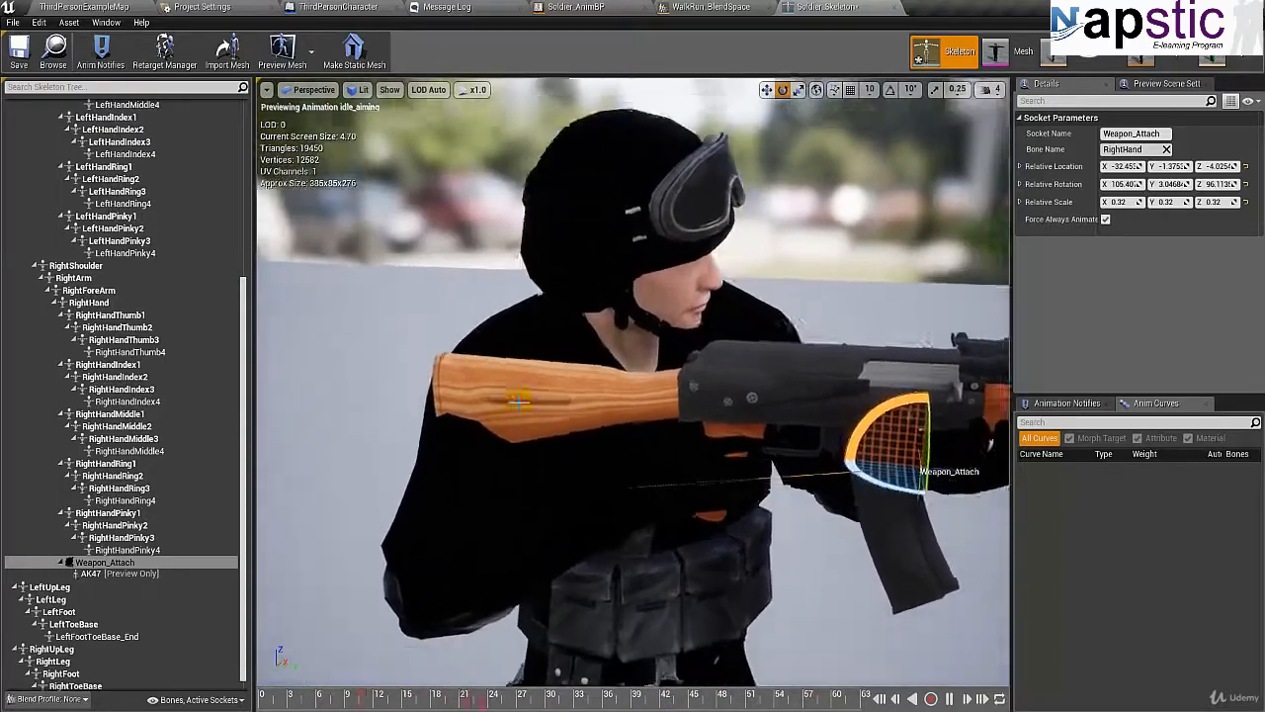
{"action": "scroll", "coordinate": [521, 395], "scroll_direction": "up", "scroll_amount": 6}
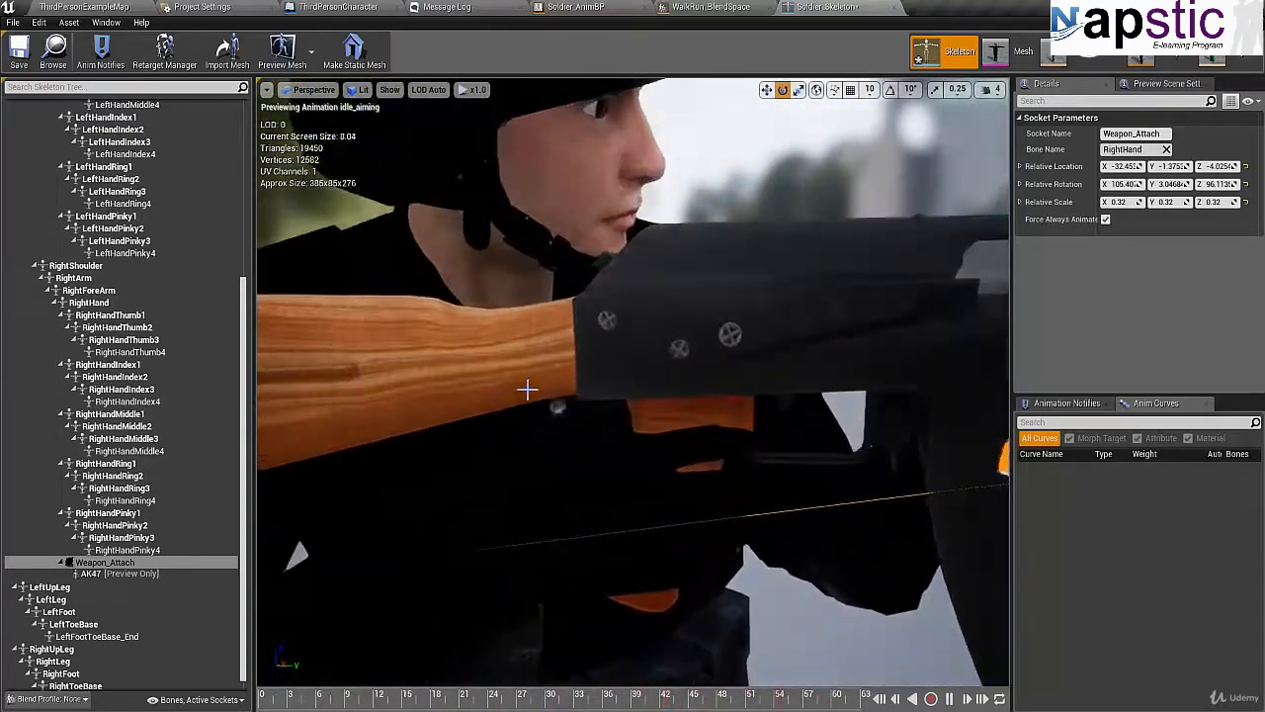
{"action": "scroll", "coordinate": [528, 386], "scroll_direction": "down", "scroll_amount": 4}
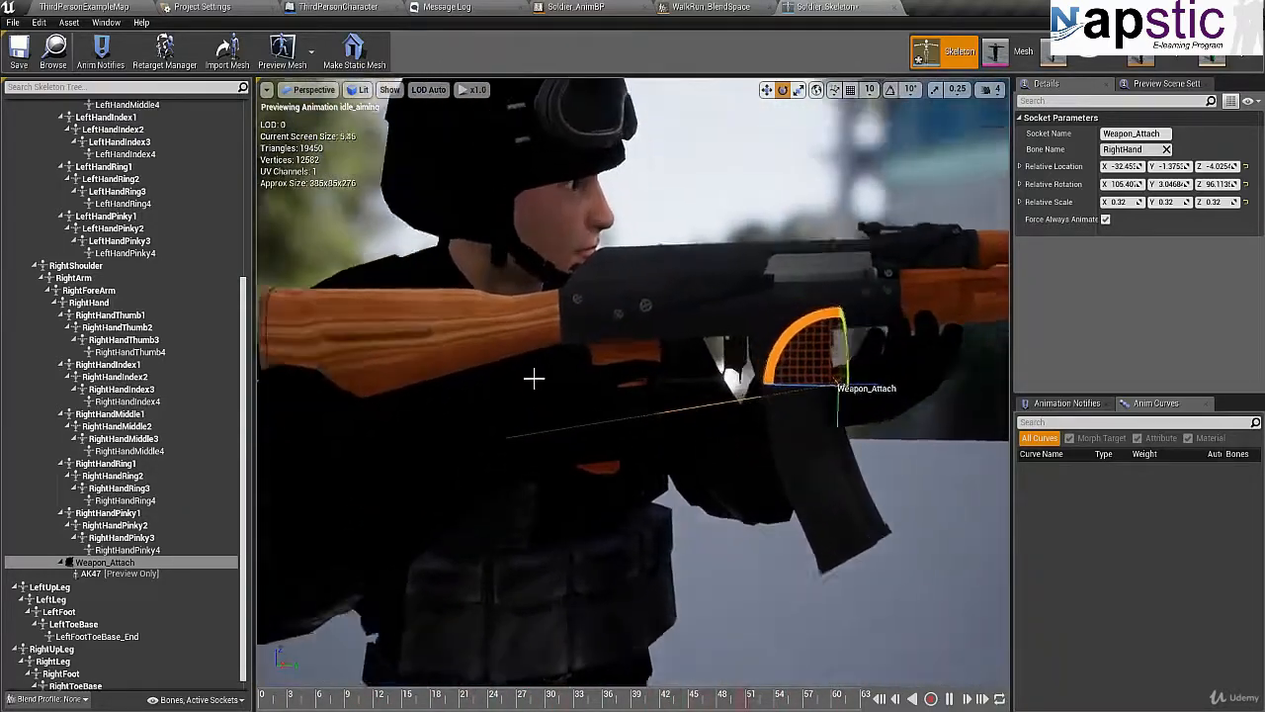
Step: Shift the Weapon_Attach socket to a relative location of about -30.6, -1.3, -5.0 so the grip fits the right hand
{"action": "left_click_drag", "start_coordinate": [534, 379], "coordinate": [27, 421]}
{"action": "key", "text": "r"}
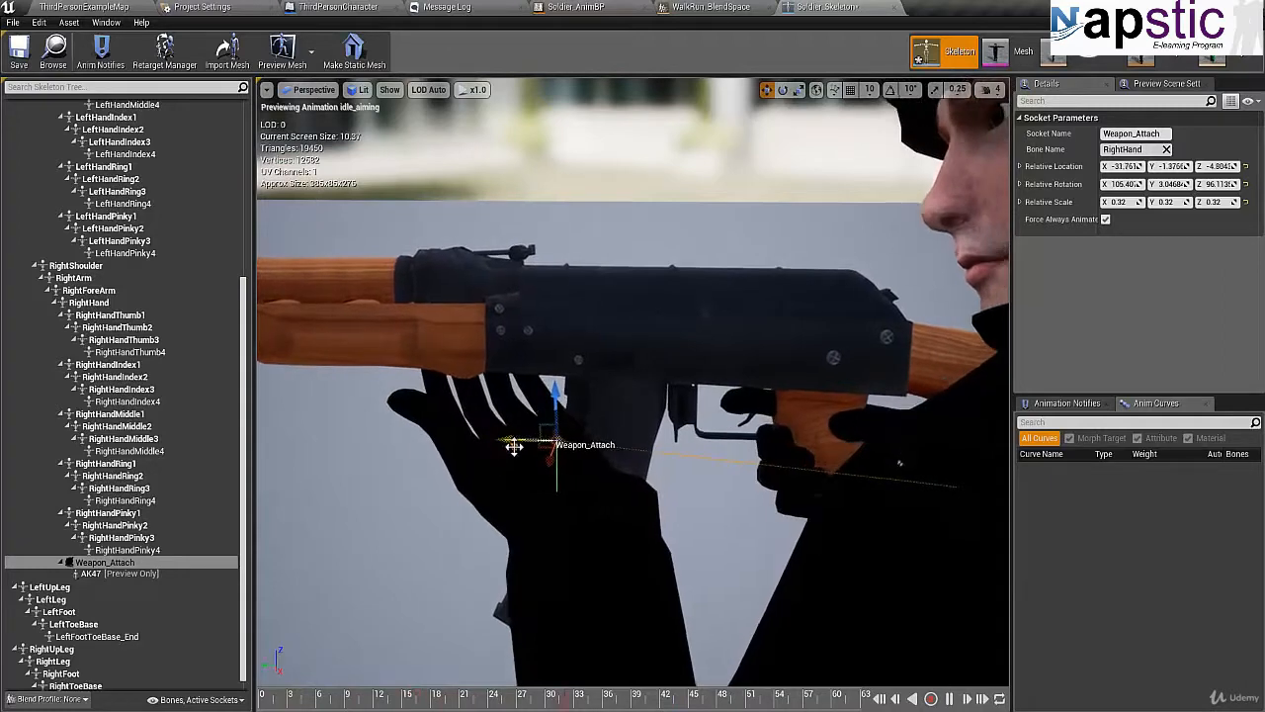
{"action": "left_click_drag", "start_coordinate": [550, 403], "coordinate": [558, 403]}
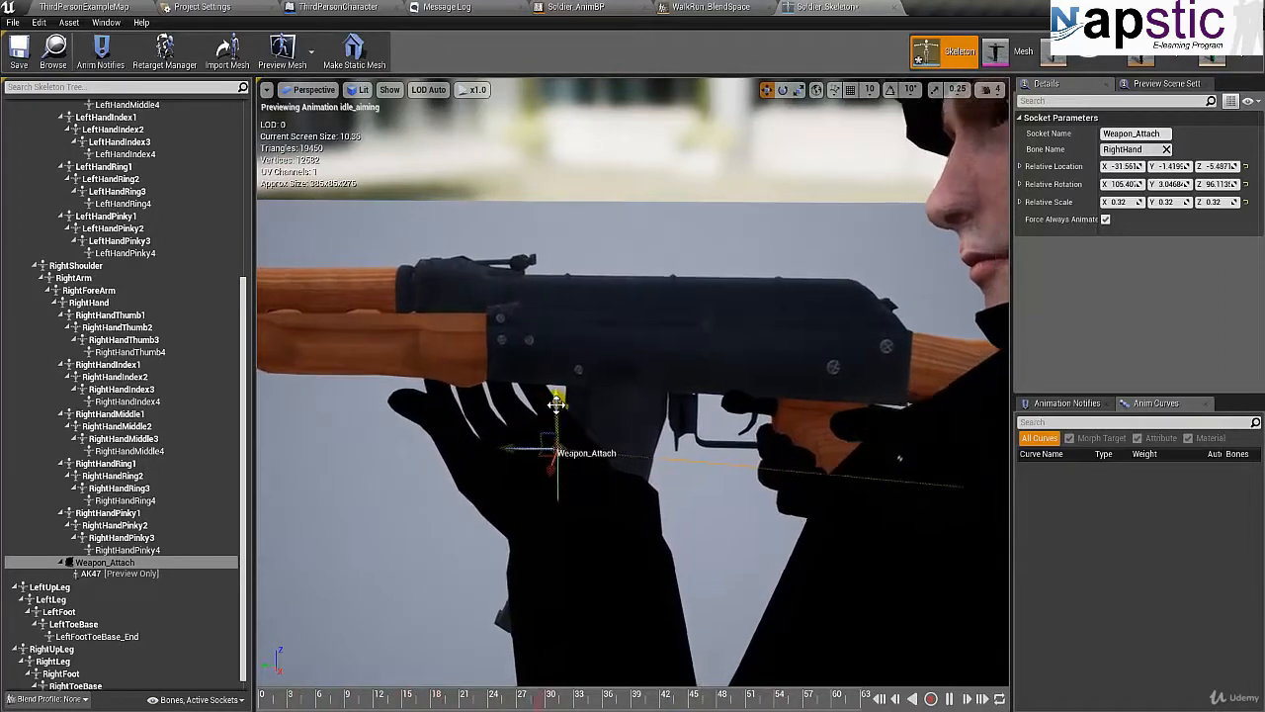
{"action": "left_click_drag", "start_coordinate": [510, 448], "coordinate": [525, 447]}
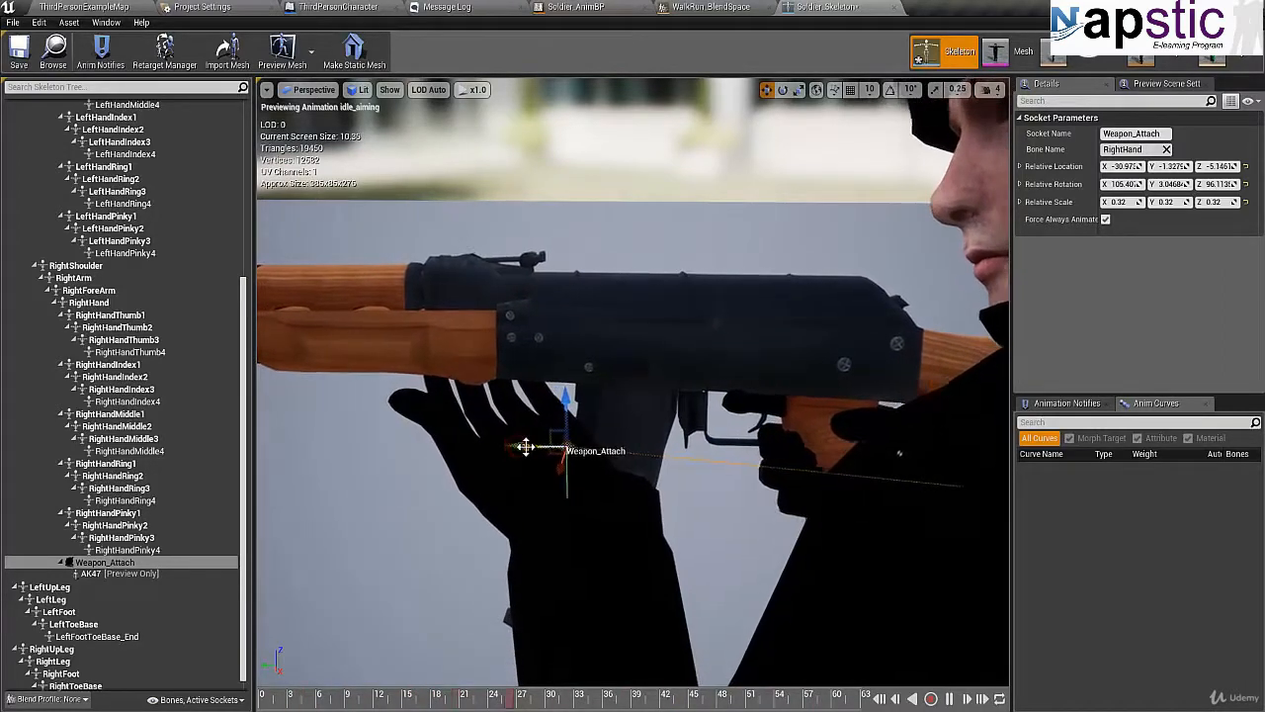
{"action": "left_click_drag", "start_coordinate": [442, 484], "coordinate": [630, 482]}
Step: Turn the Weapon_Attach socket to a relative rotation of about 105.9, 4.4, 91.3 to swing the barrel over the left hand
{"action": "key", "text": "e"}
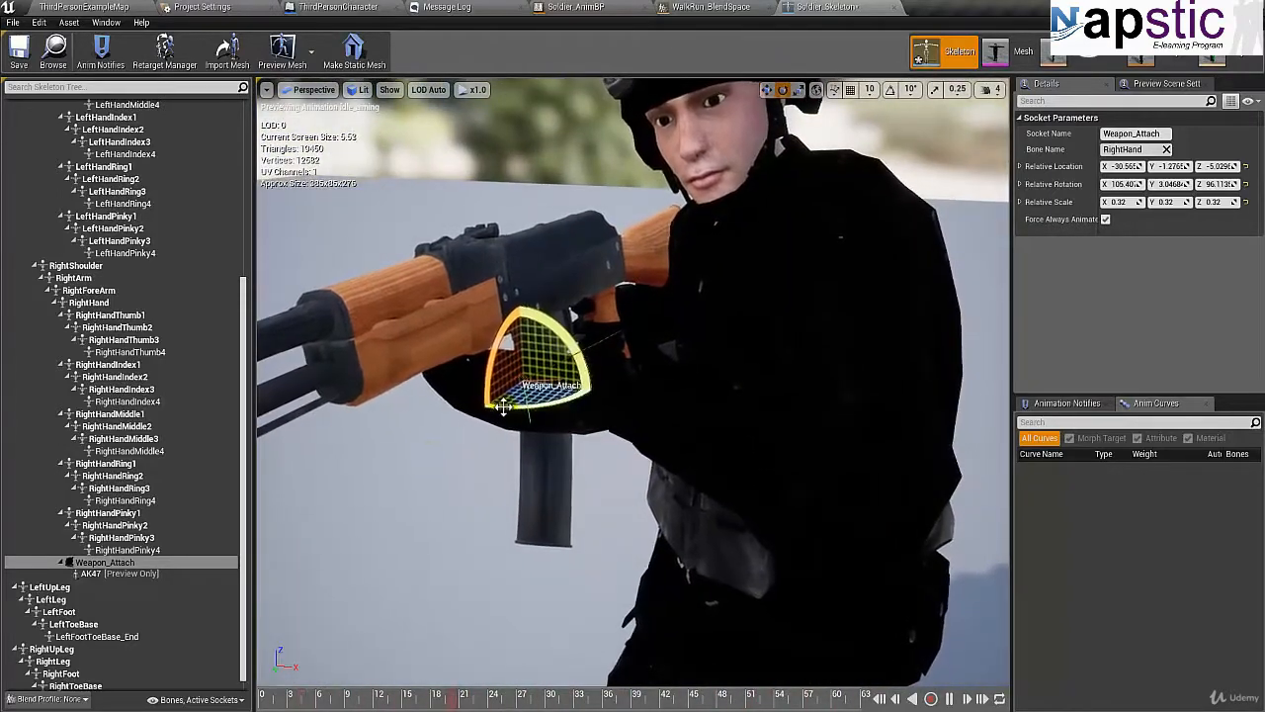
{"action": "left_click_drag", "start_coordinate": [501, 408], "coordinate": [518, 416]}
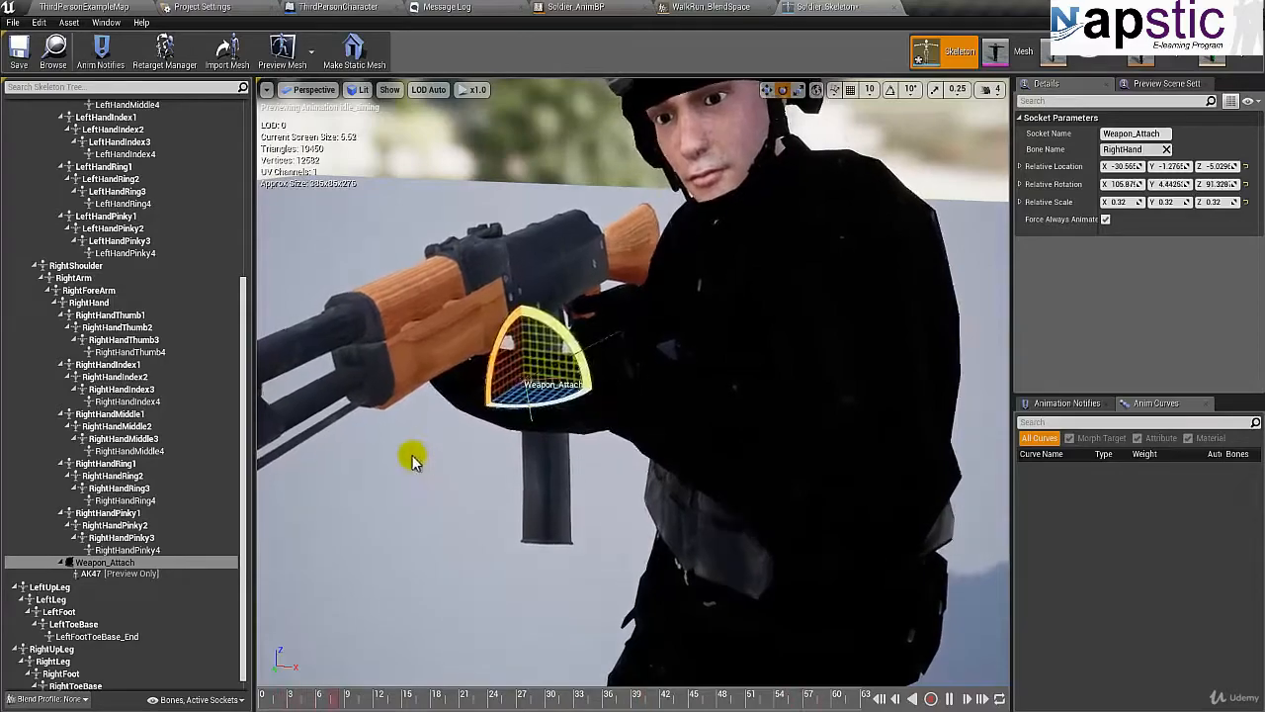
{"action": "left_click_drag", "start_coordinate": [412, 460], "coordinate": [243, 458], "text": "alt"}
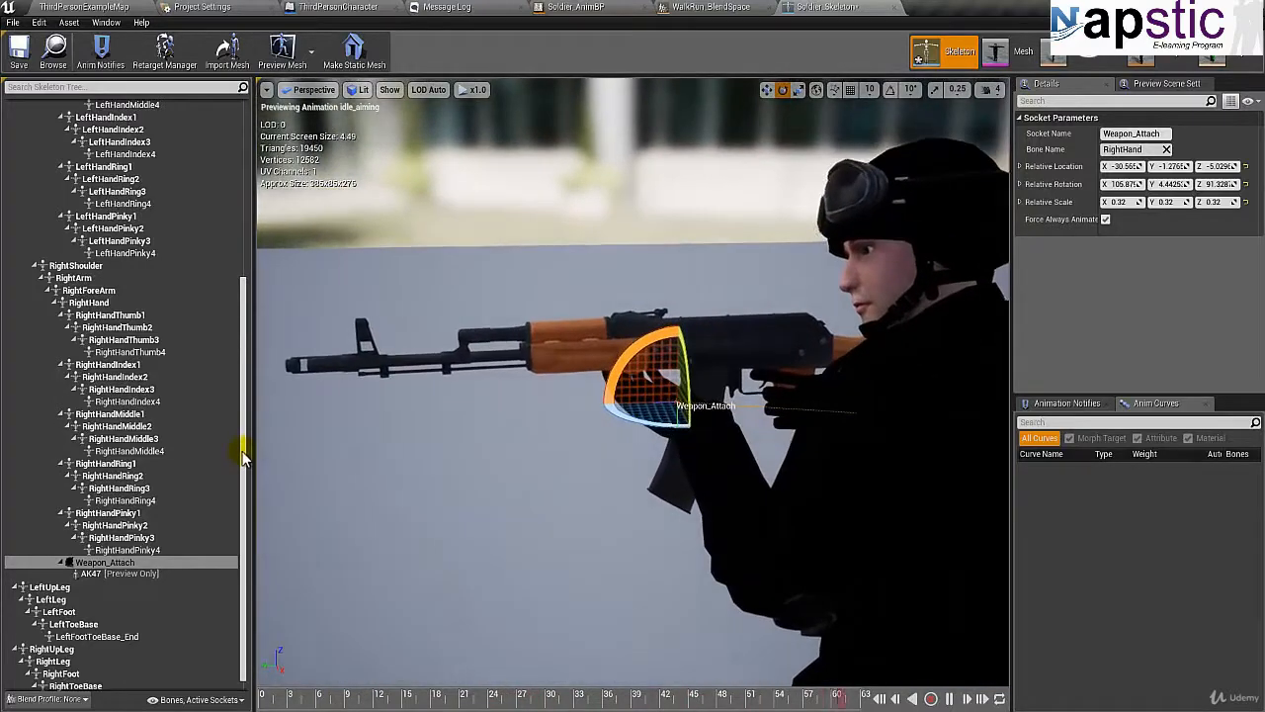
{"action": "right_click_drag", "start_coordinate": [412, 456], "coordinate": [452, 470]}
Step: Shift the Weapon_Attach socket sideways to about 0.95 in Y and fine-tune its relative rotation to about 106.1, 5.3, 88.5
{"action": "key", "text": "r"}
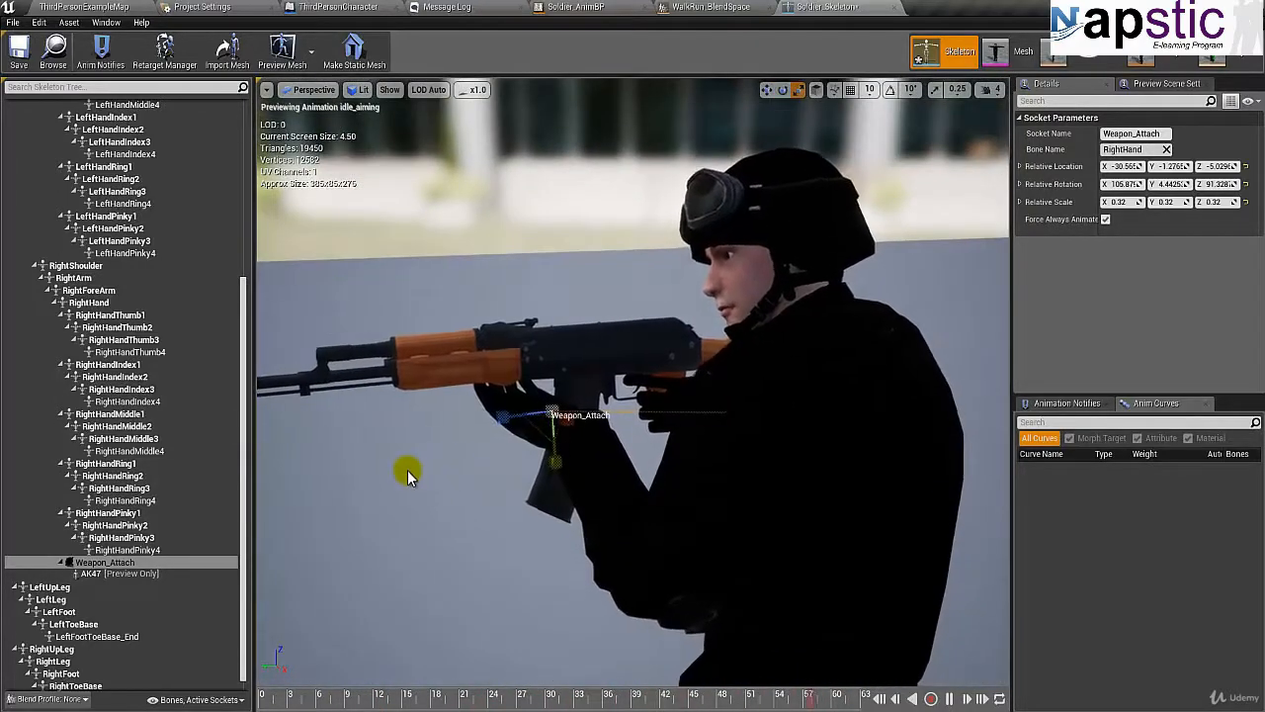
{"action": "middle_click_drag", "start_coordinate": [410, 475], "coordinate": [410, 471]}
{"action": "mouse_move", "coordinate": [410, 469]}
{"action": "right_mouse_down"}
{"action": "mouse_move", "coordinate": [382, 454]}
{"action": "mouse_move", "coordinate": [385, 473]}
{"action": "mouse_move", "coordinate": [421, 468]}
{"action": "right_mouse_up"}
{"action": "key", "text": "w"}
{"action": "left_click_drag", "start_coordinate": [693, 333], "coordinate": [709, 344]}
{"action": "right_click_drag", "start_coordinate": [567, 406], "coordinate": [849, 408]}
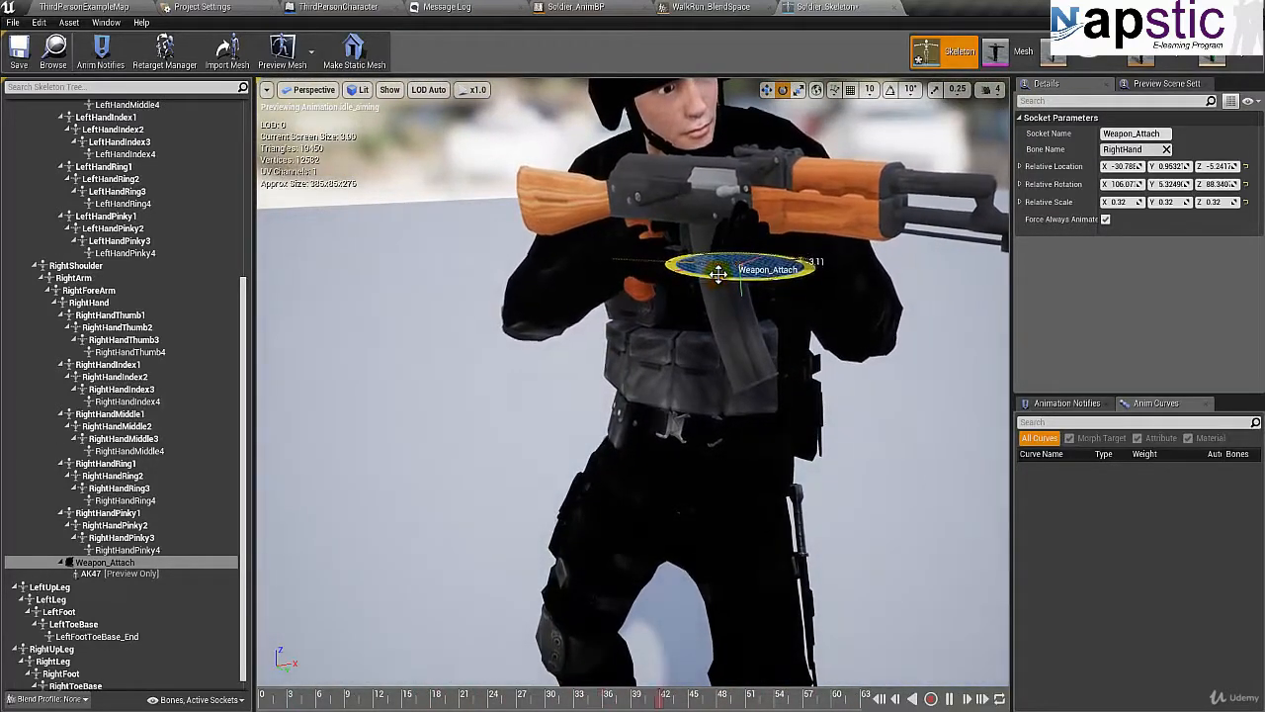
{"action": "right_click_drag", "start_coordinate": [719, 273], "coordinate": [905, 337]}
Step: Shift the AK47 away from the soldier's body and lower it, placing the socket at about -30.0, -1.4, -6.8
{"action": "key", "text": "w"}
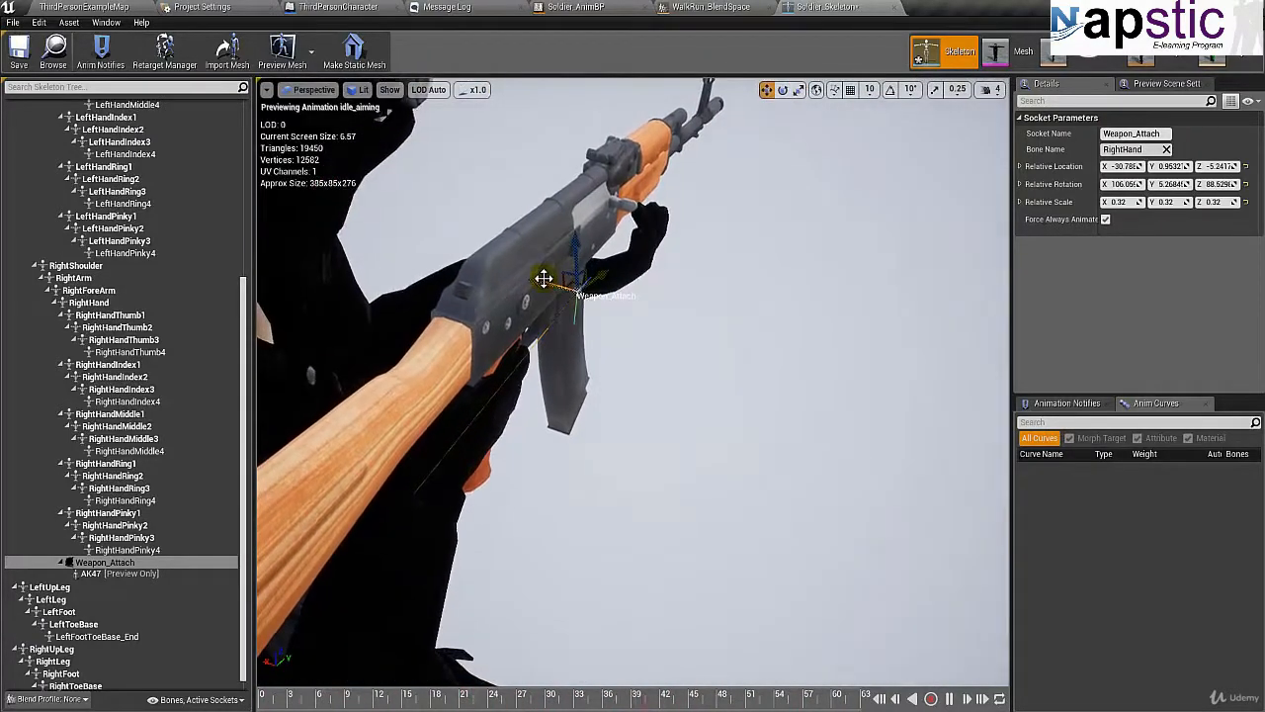
{"action": "left_click_drag", "start_coordinate": [543, 277], "coordinate": [556, 286]}
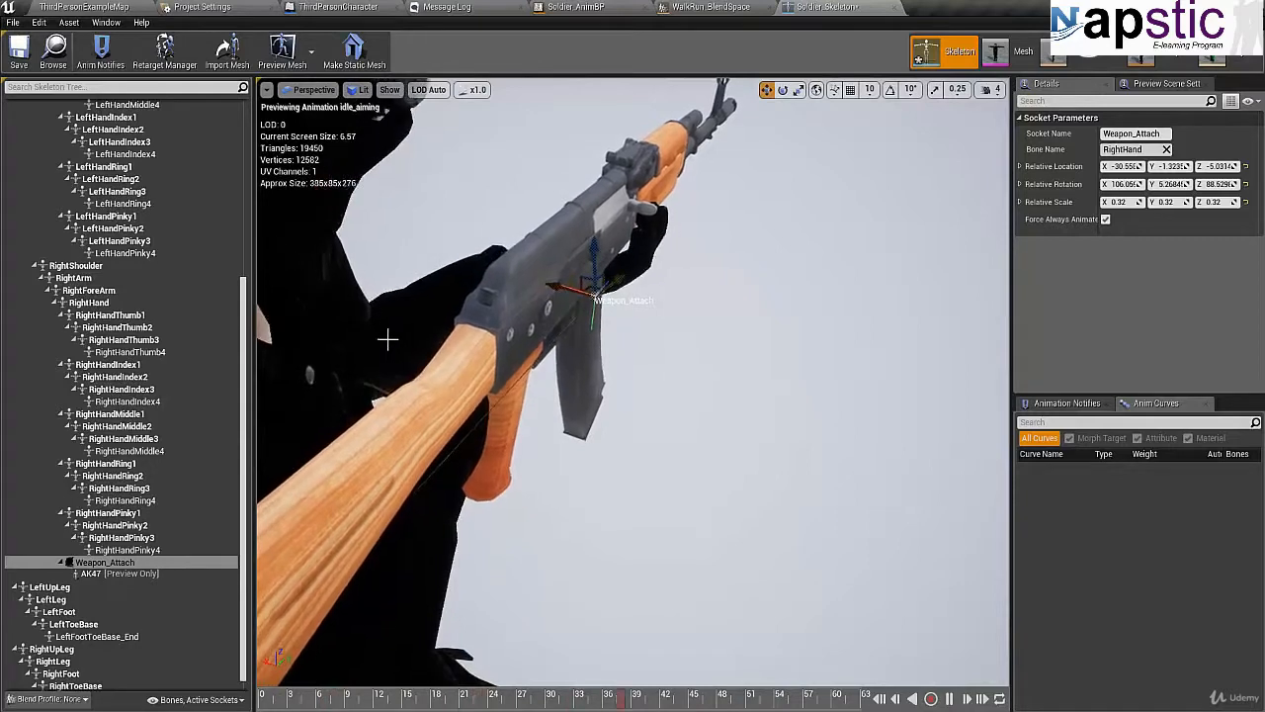
{"action": "right_click_drag", "start_coordinate": [387, 339], "coordinate": [697, 348]}
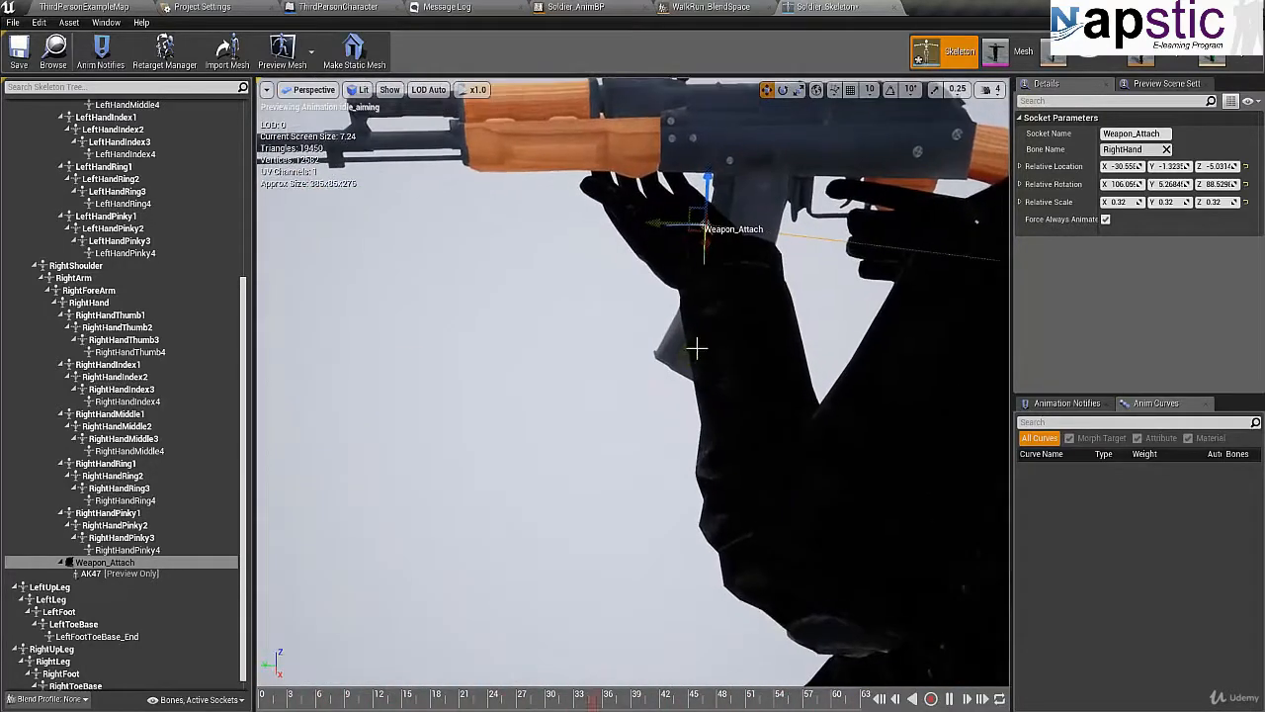
{"action": "left_click_drag", "start_coordinate": [712, 184], "coordinate": [711, 195]}
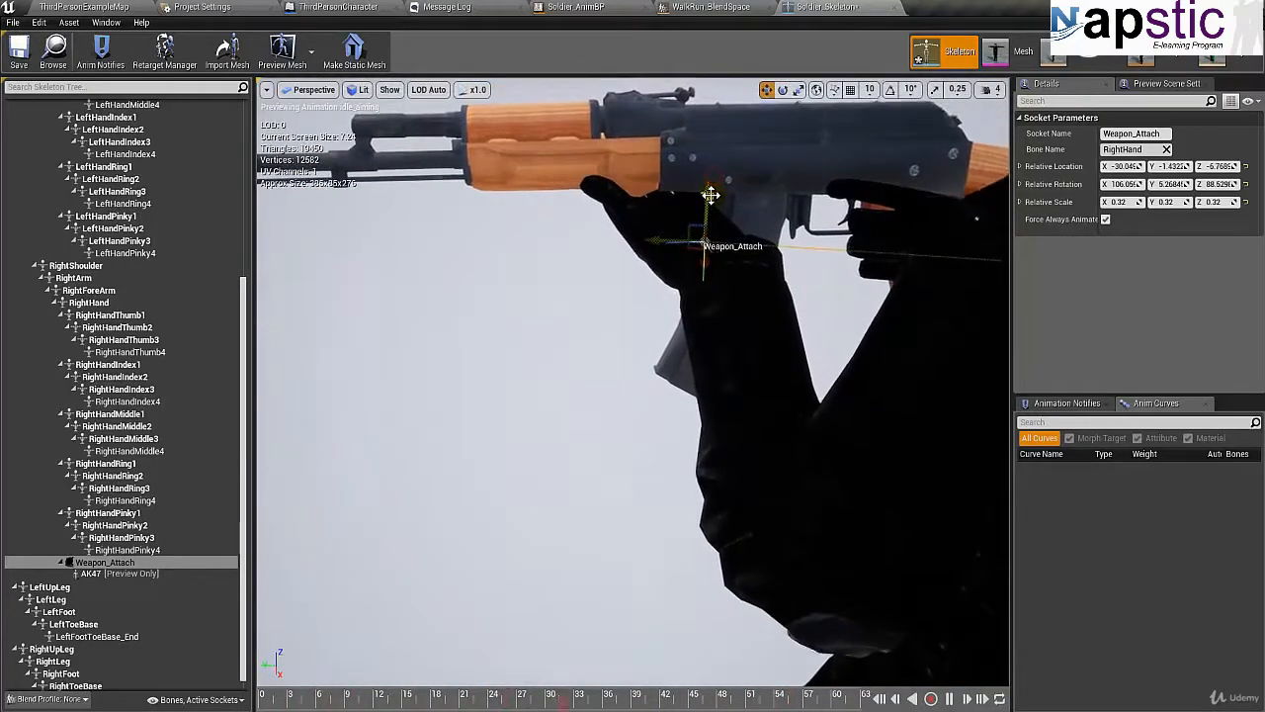
Step: Refine the rifle's fit in both hands by moving the Weapon_Attach socket to a relative location of about -28.7, 0.1, -7.3
{"action": "right_click_drag", "start_coordinate": [710, 198], "coordinate": [740, 264]}
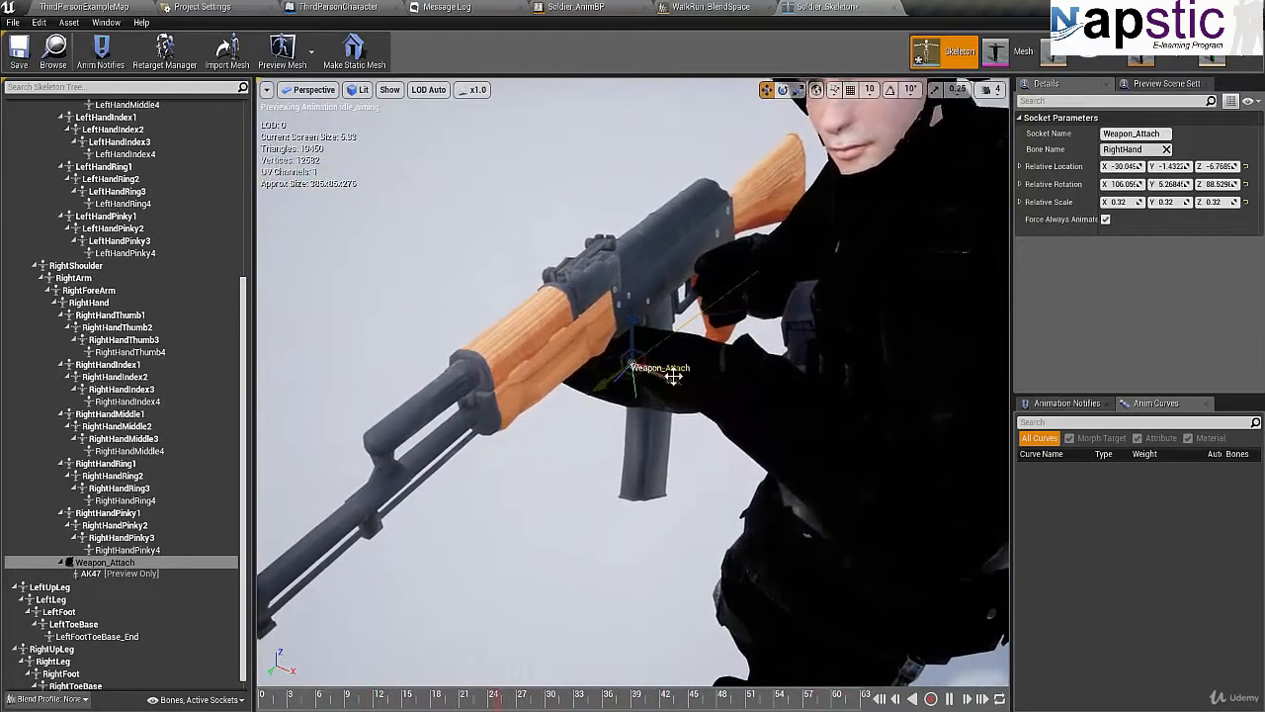
{"action": "left_click_drag", "start_coordinate": [673, 377], "coordinate": [685, 381]}
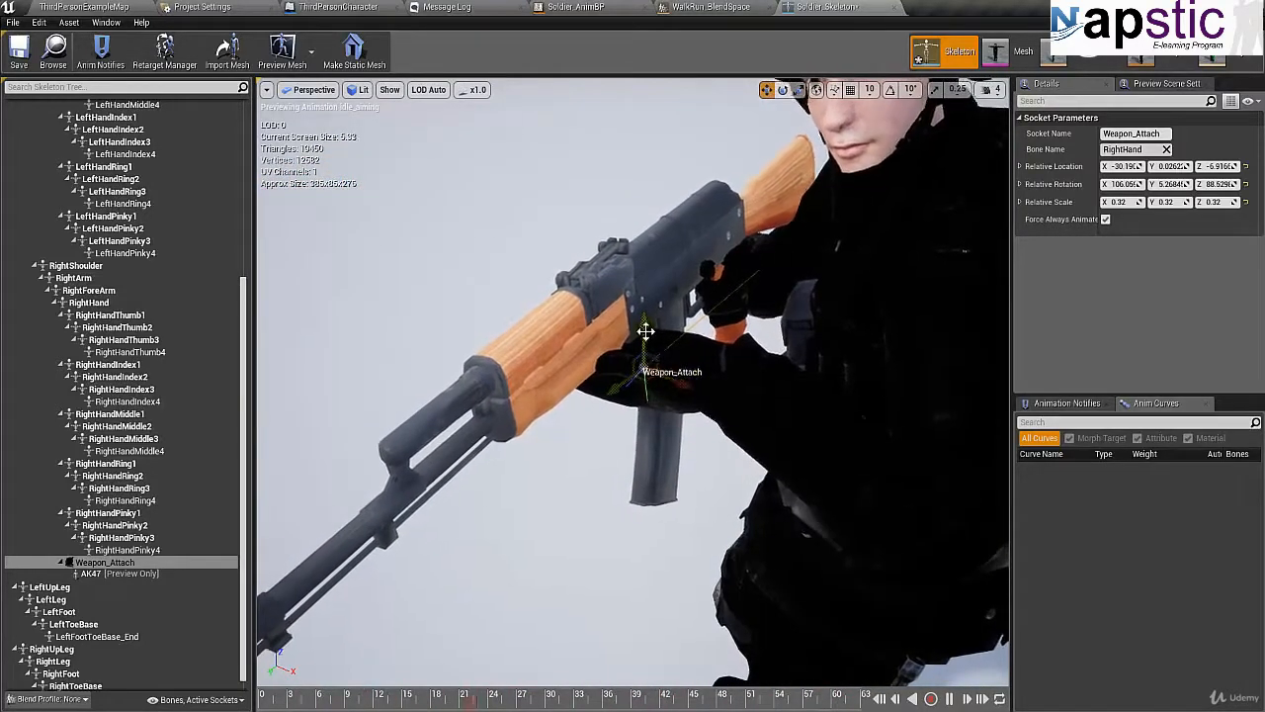
{"action": "left_click_drag", "start_coordinate": [647, 340], "coordinate": [643, 319]}
{"action": "right_click_drag", "start_coordinate": [566, 366], "coordinate": [818, 337]}
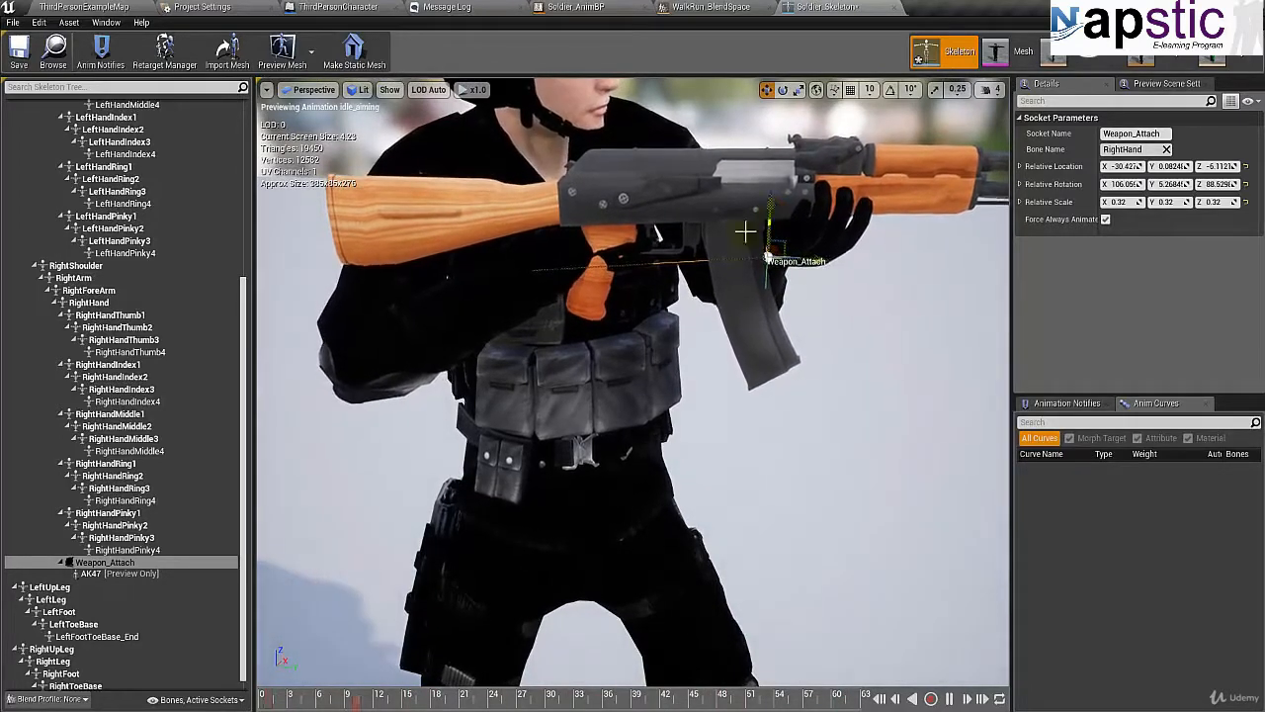
{"action": "left_click_drag", "start_coordinate": [824, 264], "coordinate": [819, 262]}
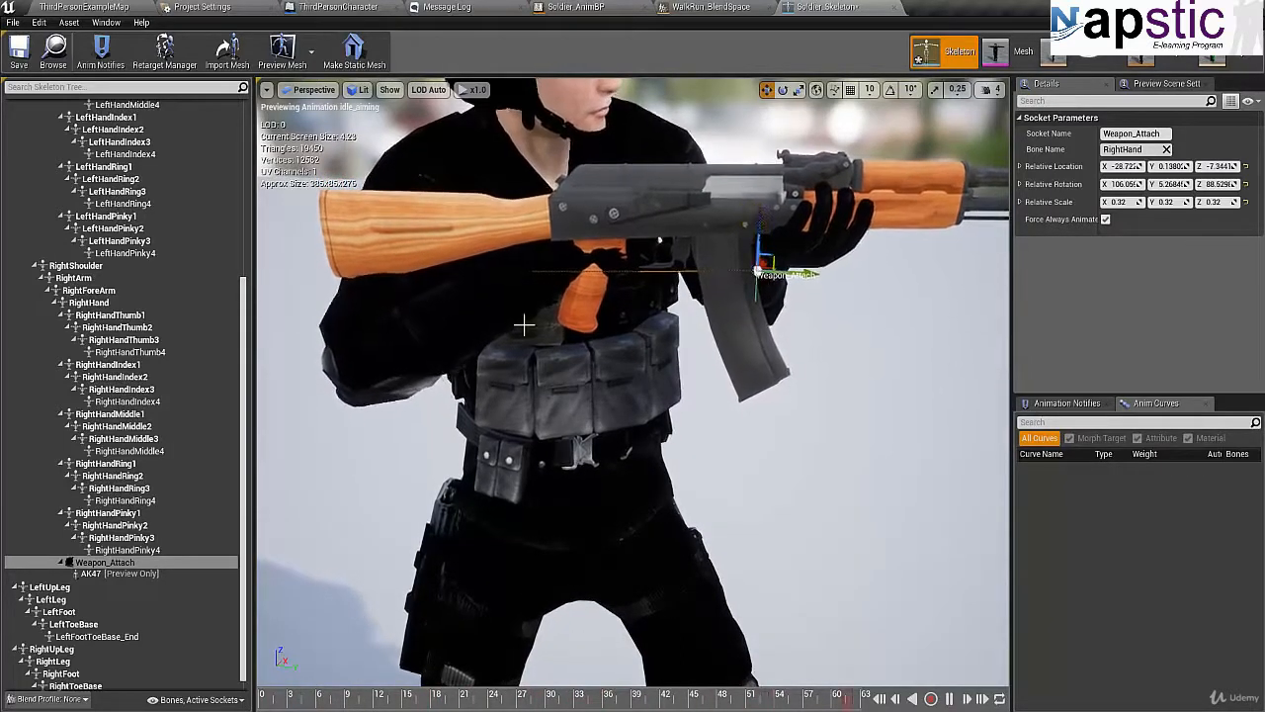
Step: Raise the Weapon_Attach socket toward the left palm and refine its relative location to about -28.0, 0.5, -4.8
{"action": "left_click_drag", "start_coordinate": [524, 324], "coordinate": [92, 340], "text": "alt"}
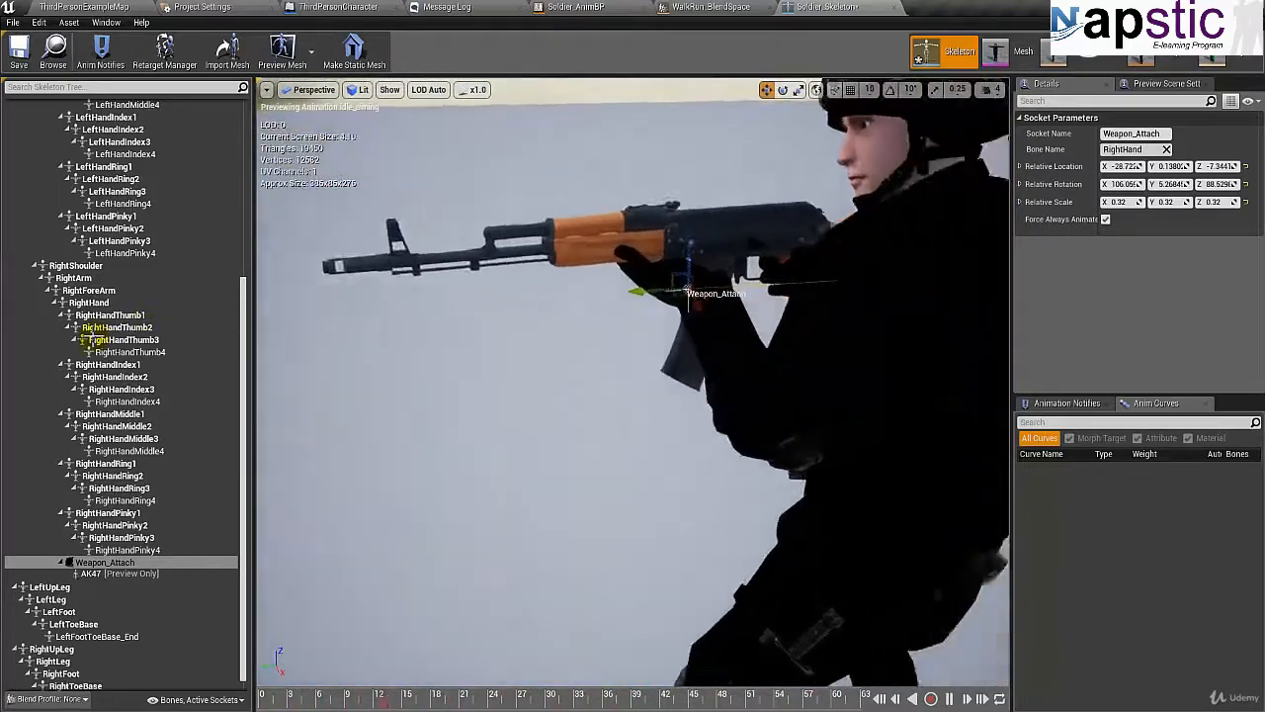
{"action": "key", "text": "w"}
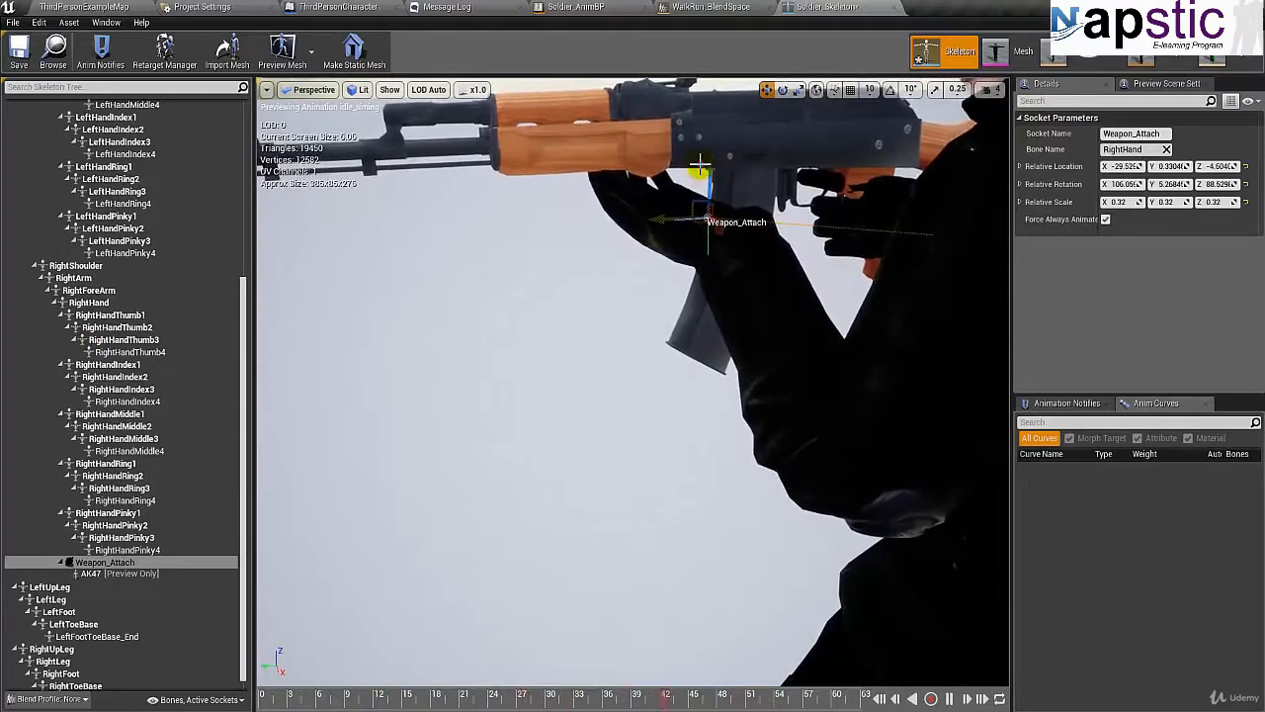
{"action": "left_click", "coordinate": [700, 163]}
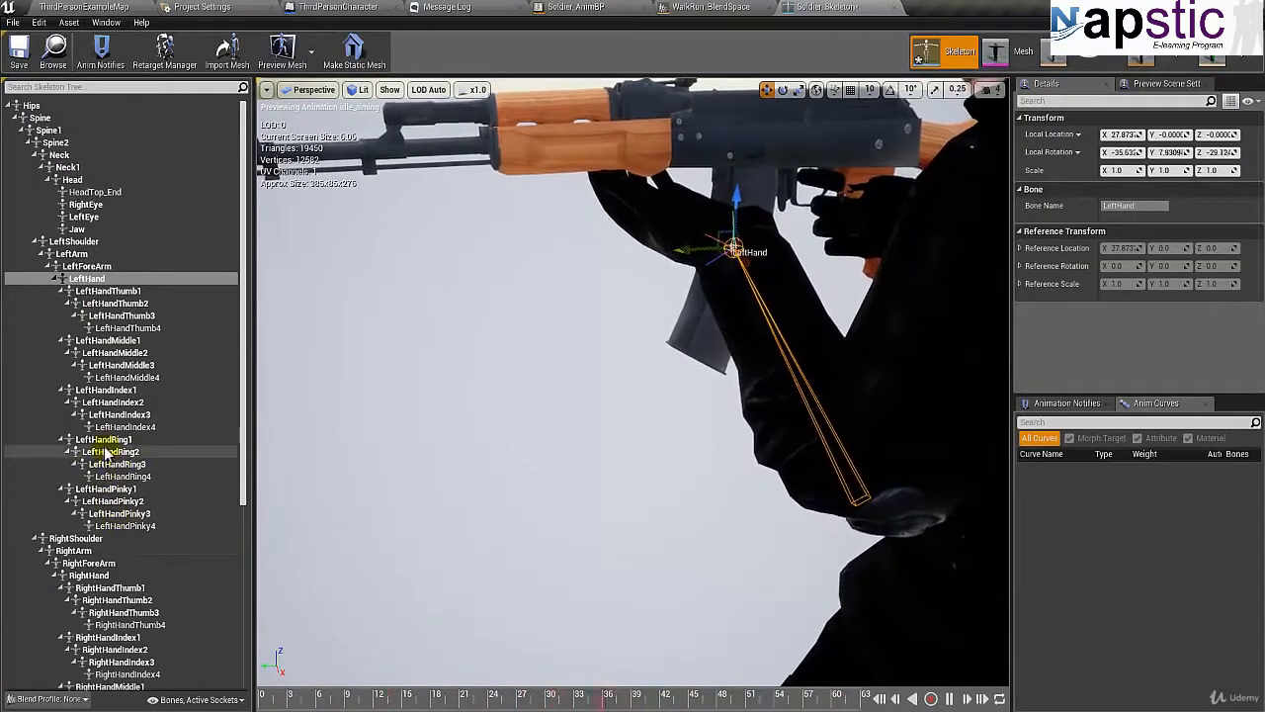
{"action": "scroll", "coordinate": [107, 452], "scroll_direction": "down", "scroll_amount": 2}
{"action": "scroll", "coordinate": [107, 453], "scroll_direction": "down", "scroll_amount": 5}
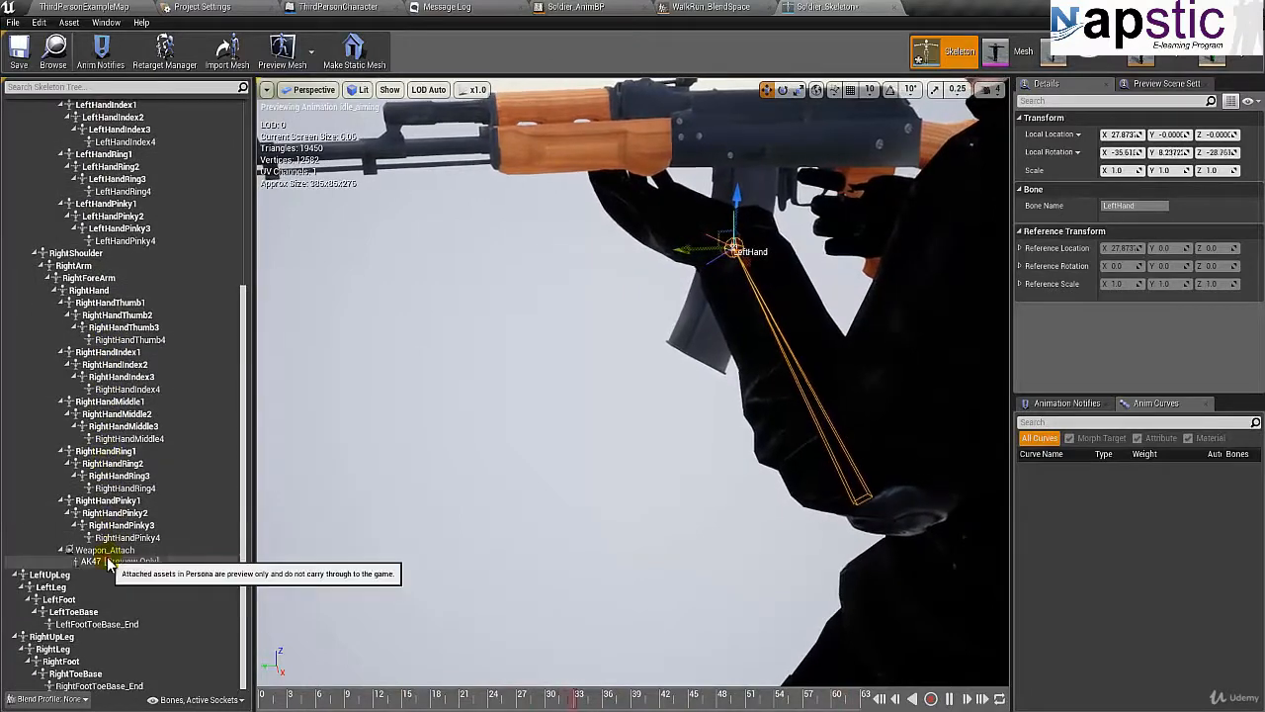
{"action": "left_click", "coordinate": [107, 559]}
{"action": "left_click", "coordinate": [103, 550]}
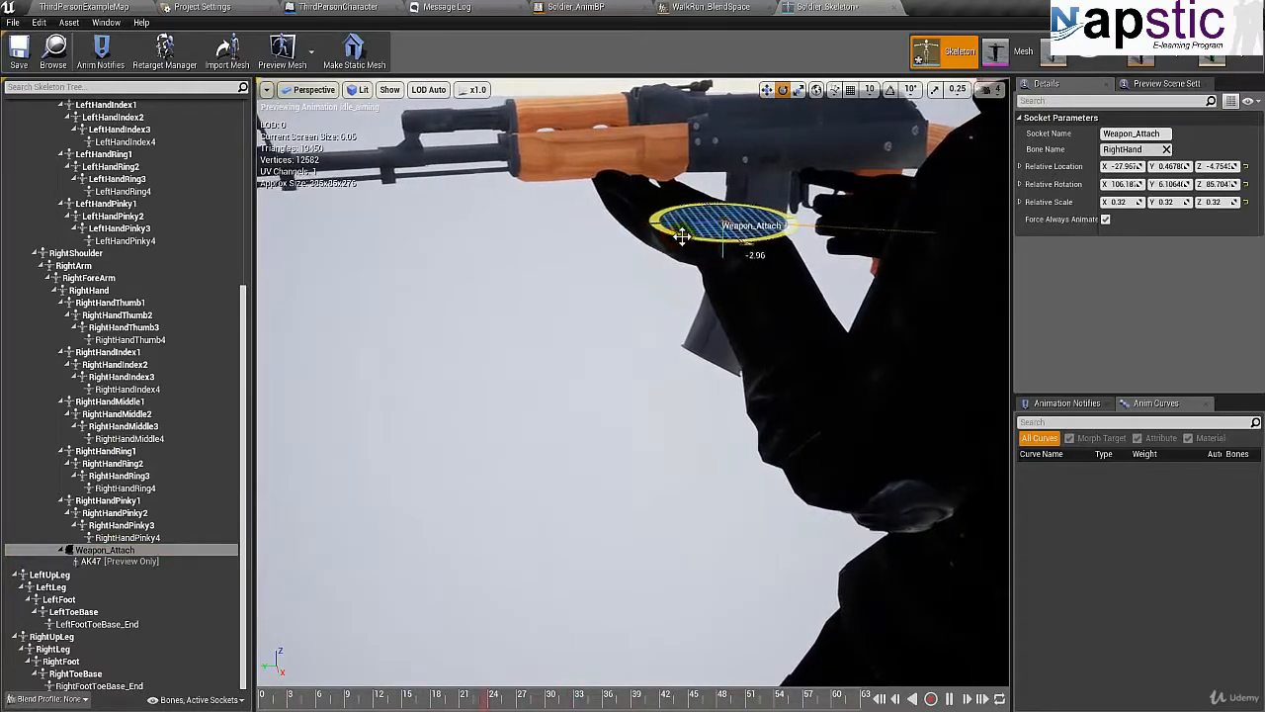
Step: Rotate the Weapon_Attach socket to a relative rotation of about 106.7, -0.2, 88.4 to realign the barrel with the left hand
{"action": "left_click_drag", "start_coordinate": [662, 240], "coordinate": [346, 219]}
{"action": "right_click_drag", "start_coordinate": [346, 219], "coordinate": [347, 220]}
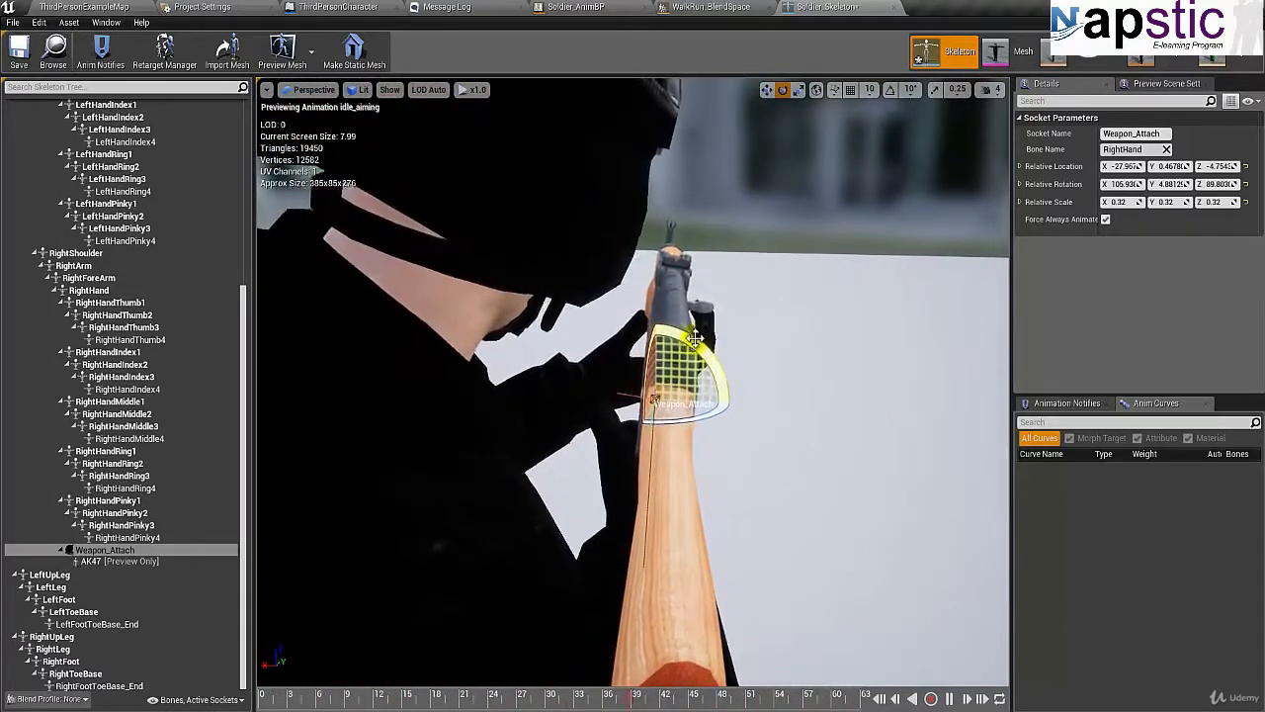
{"action": "left_click_drag", "start_coordinate": [690, 339], "coordinate": [681, 340]}
{"action": "left_click_drag", "start_coordinate": [511, 362], "coordinate": [904, 387], "text": "alt"}
Step: Move the Weapon_Attach socket to a relative location of about -30.6, 1.9, -4.0 to fit the grip in the right hand
{"action": "key", "text": "r"}
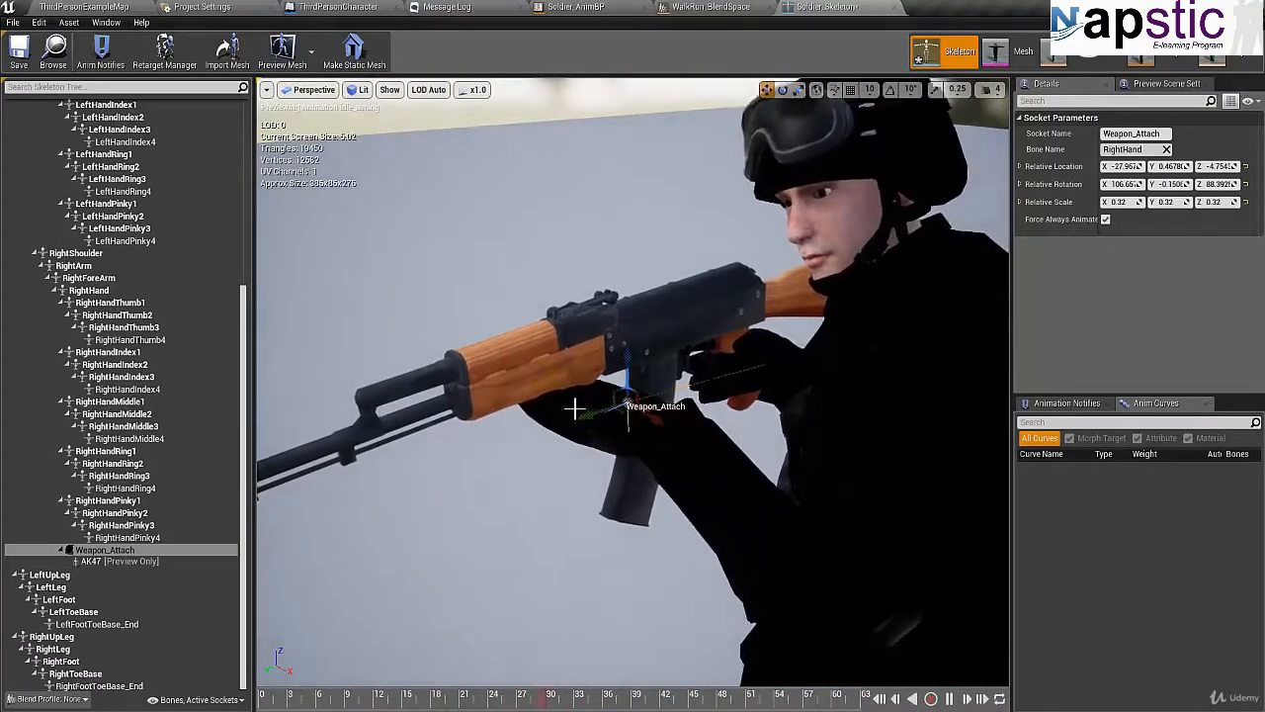
{"action": "left_click_drag", "start_coordinate": [661, 425], "coordinate": [621, 358]}
{"action": "left_click_drag", "start_coordinate": [516, 399], "coordinate": [423, 398]}
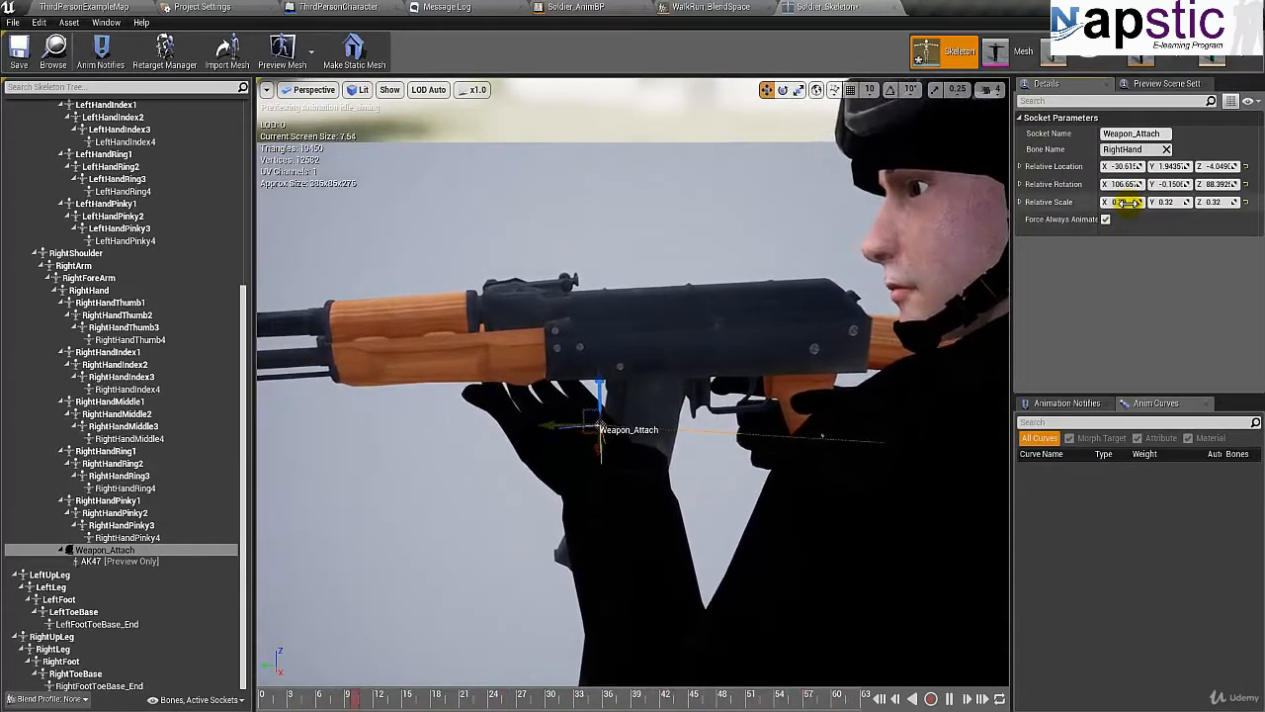
Step: Set the Weapon_Attach socket's relative scale to 0.35 on the X, Y and Z axes
{"action": "key", "text": "Tab"}
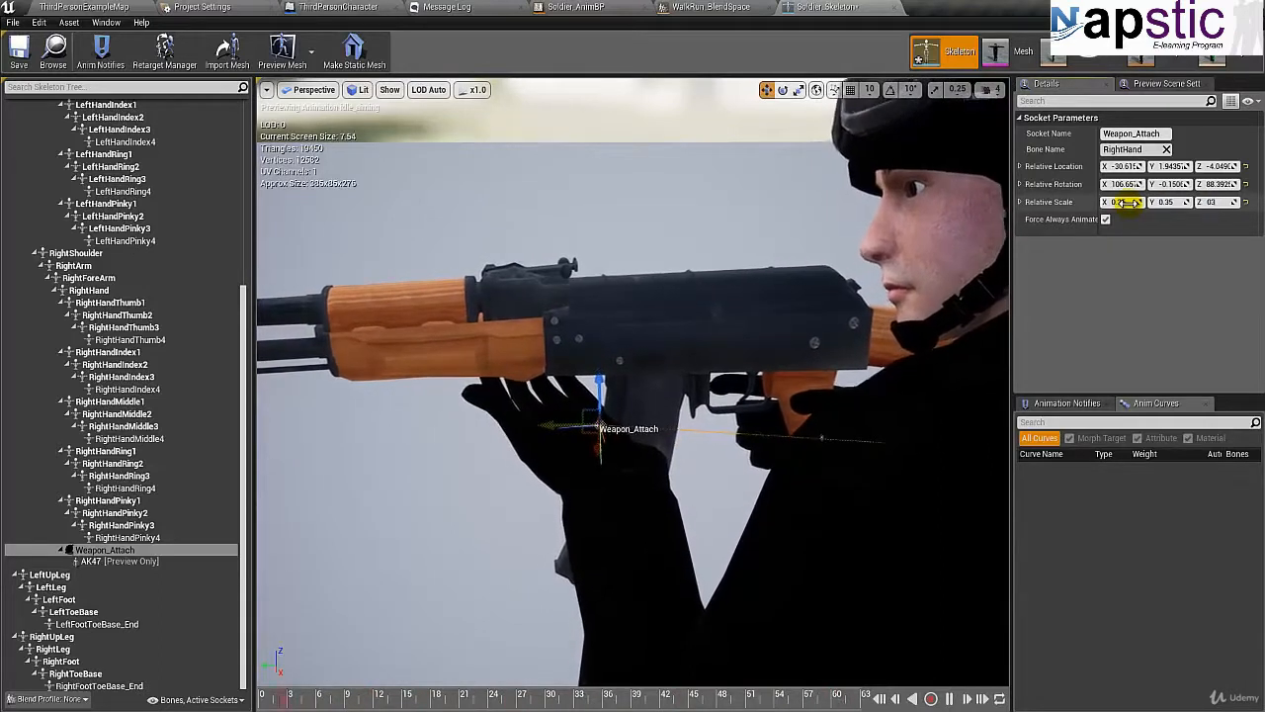
{"action": "key", "text": "Tab"}
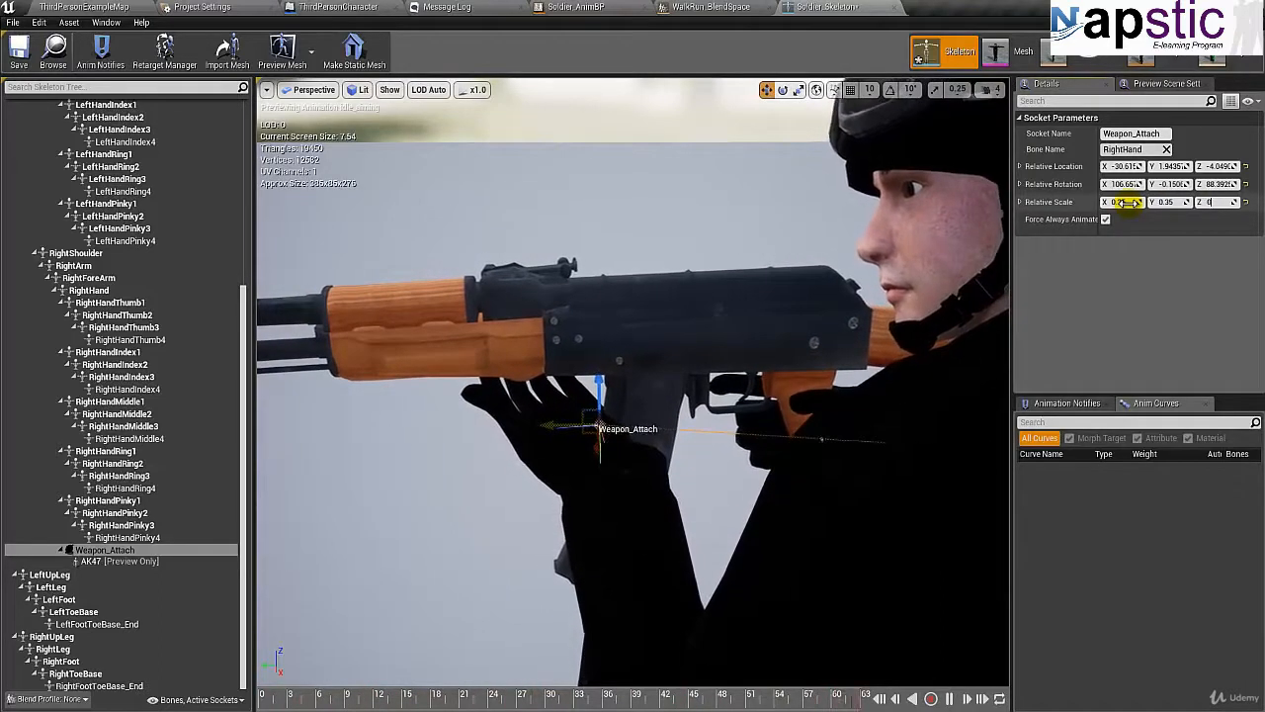
{"action": "type", "text": "0.35"}
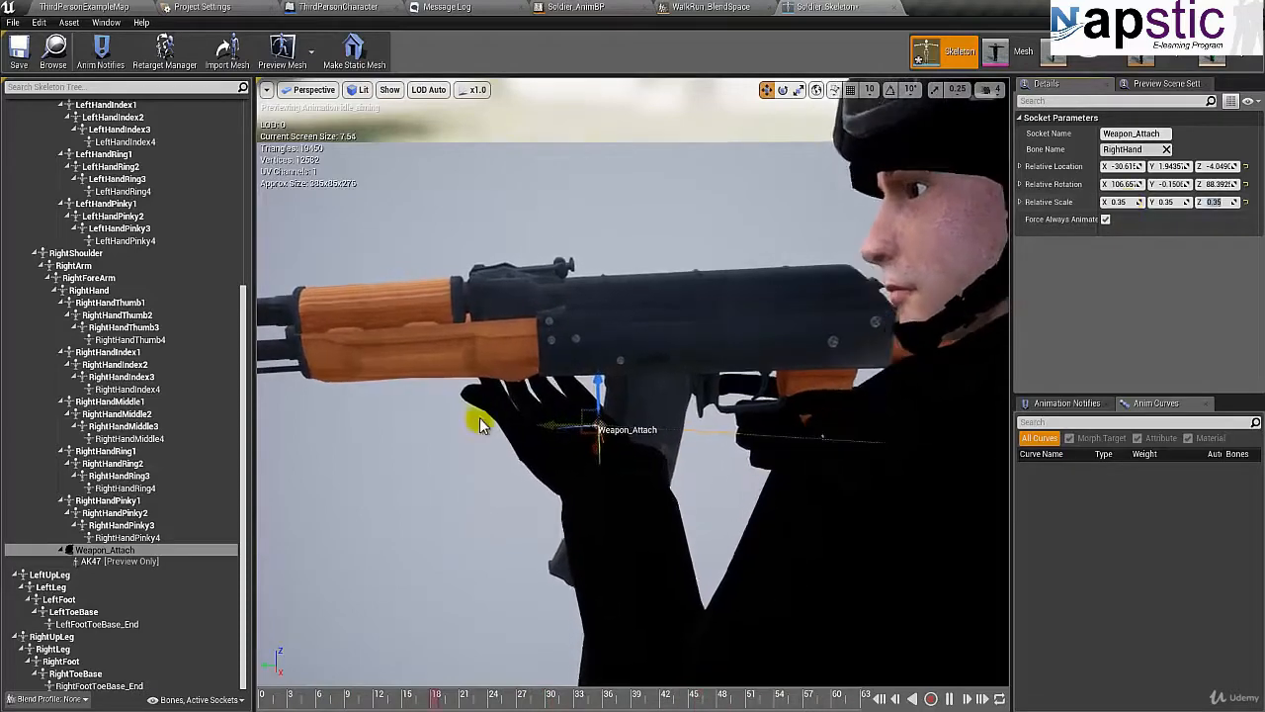
Step: Scale the Weapon_Attach socket to 0.33 on all axes and reposition it at a relative location of about -30.8, 1.8, -5.4
{"action": "left_click_drag", "start_coordinate": [480, 422], "coordinate": [952, 380], "text": "alt"}
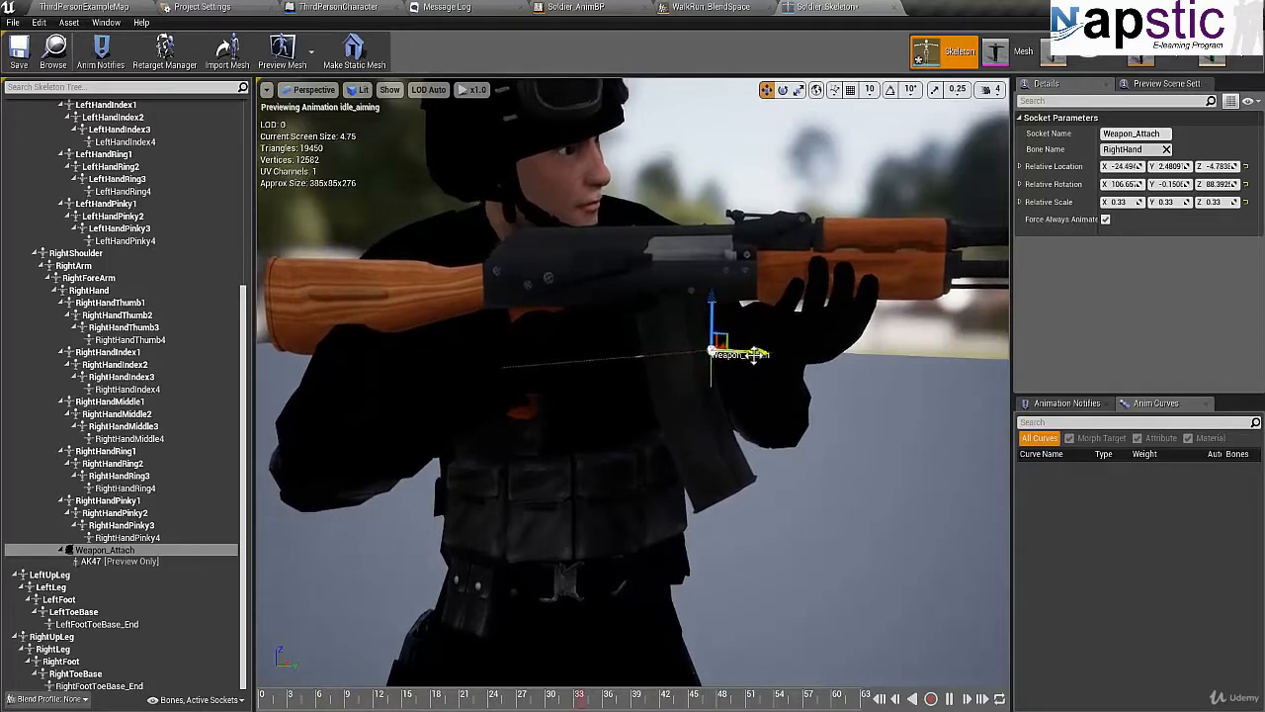
{"action": "left_click_drag", "start_coordinate": [664, 341], "coordinate": [116, 443]}
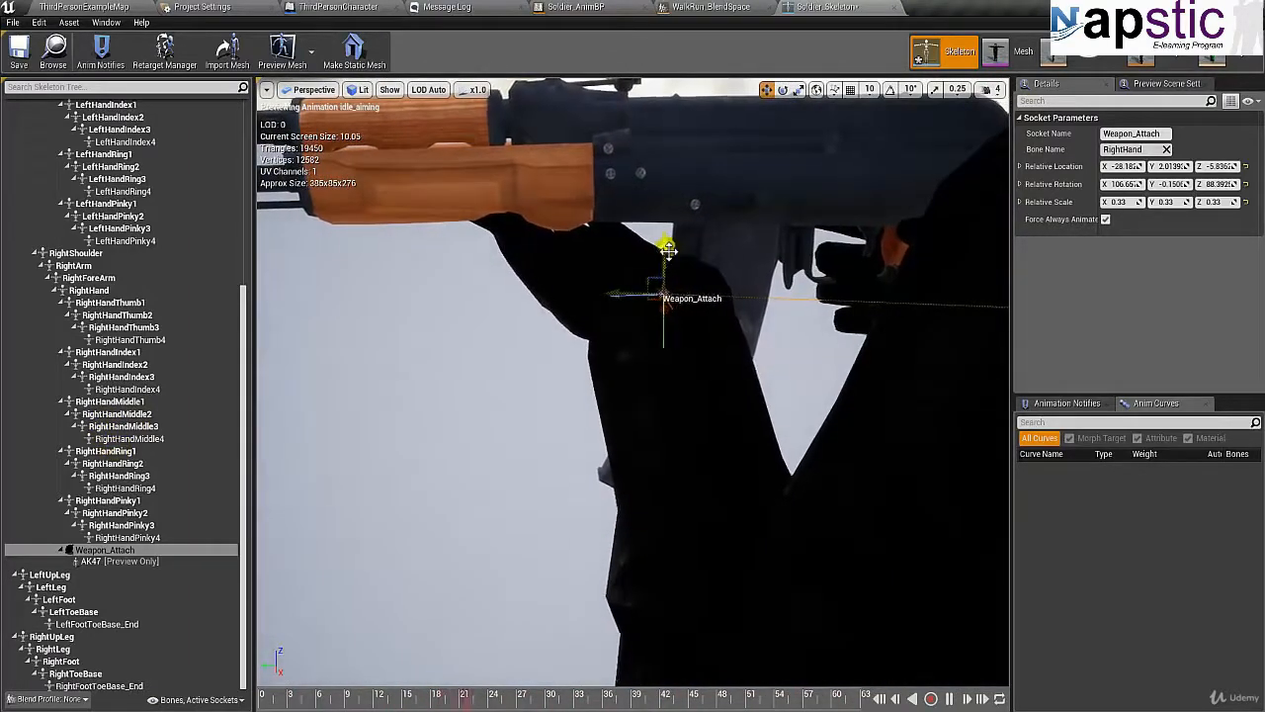
{"action": "left_click_drag", "start_coordinate": [669, 249], "coordinate": [663, 241]}
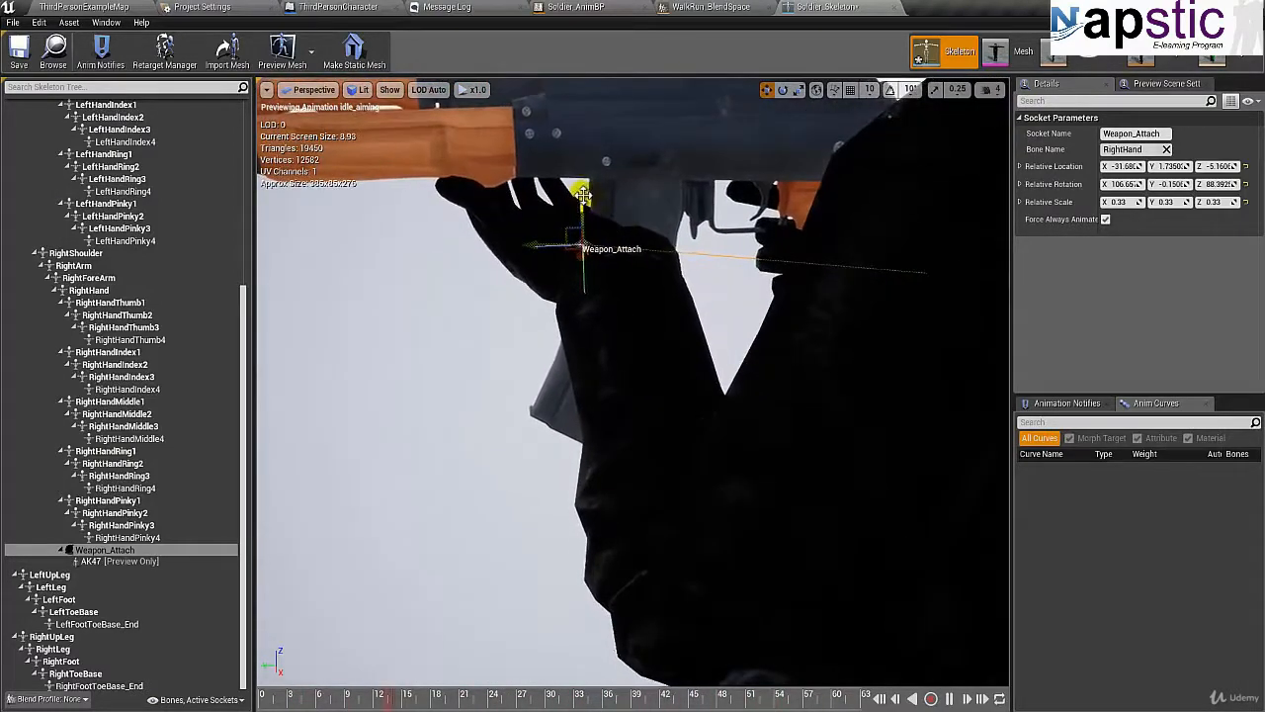
{"action": "left_click", "coordinate": [555, 250]}
{"action": "scroll", "coordinate": [69, 422], "scroll_direction": "down", "scroll_amount": 6}
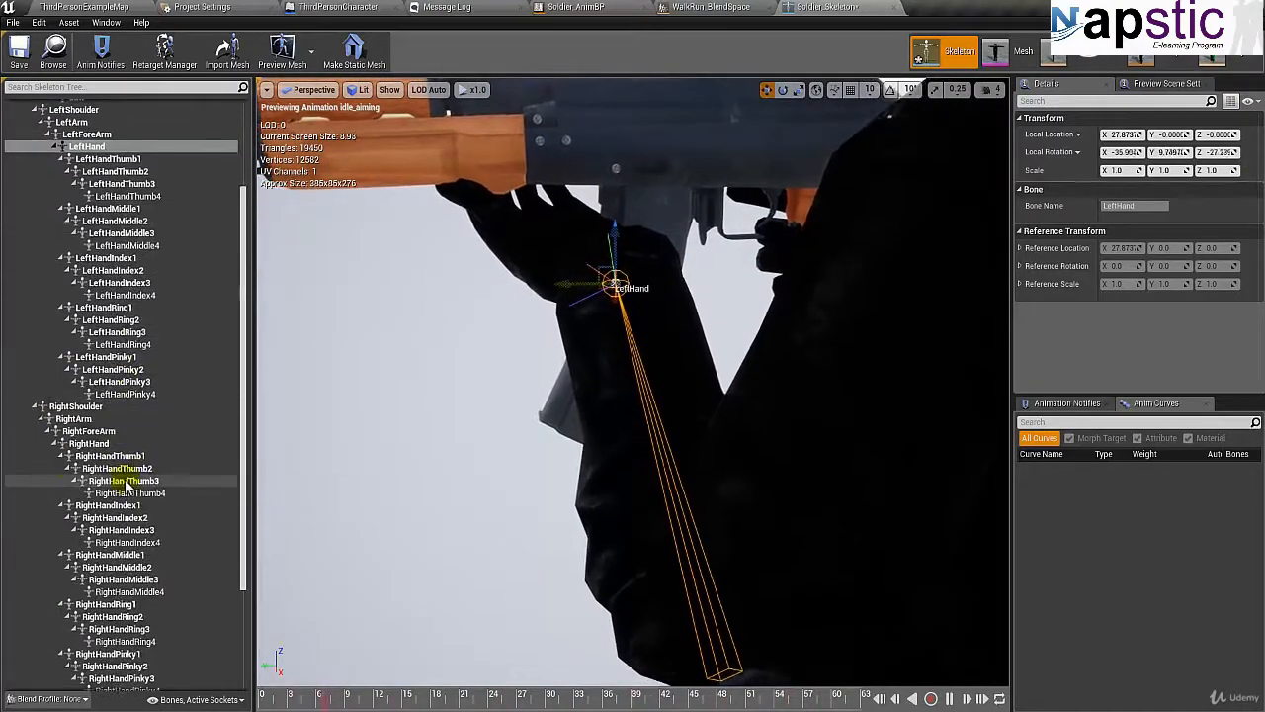
{"action": "left_click", "coordinate": [104, 571]}
{"action": "left_click_drag", "start_coordinate": [410, 359], "coordinate": [955, 350]}
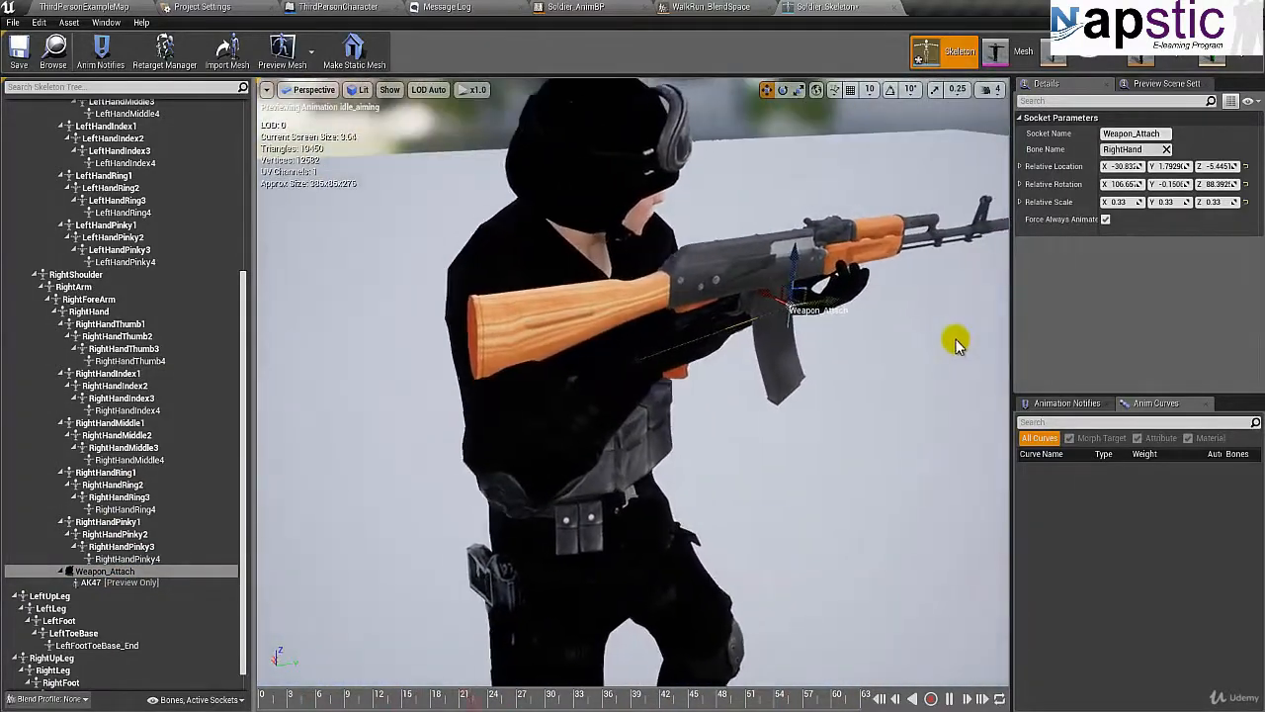
Step: Adjust the Weapon_Attach socket's relative rotation to about 109.0, 0.1, 88.6 to correct the rifle's tilt
{"action": "key", "text": "e"}
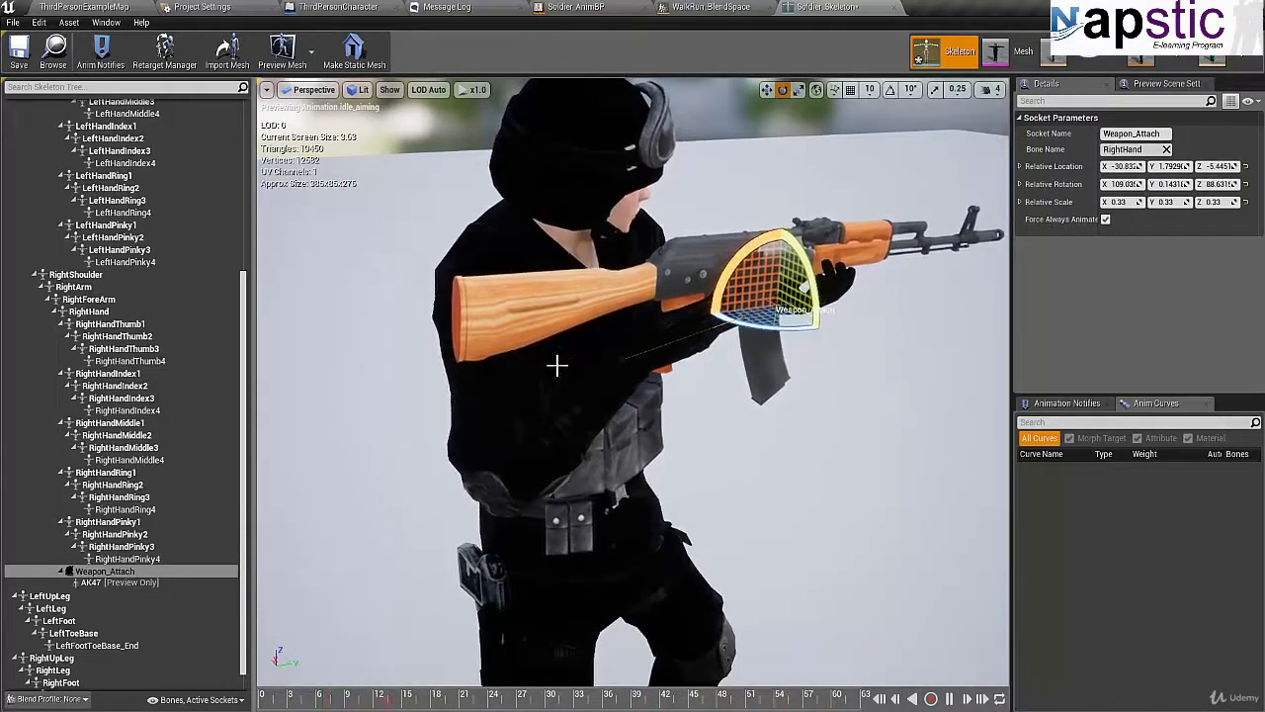
{"action": "mouse_move", "coordinate": [557, 366]}
{"action": "left_mouse_down"}
{"action": "mouse_move", "coordinate": [303, 347]}
{"action": "mouse_move", "coordinate": [9, 366]}
{"action": "mouse_move", "coordinate": [570, 366]}
{"action": "left_mouse_up"}
{"action": "key", "text": "r"}
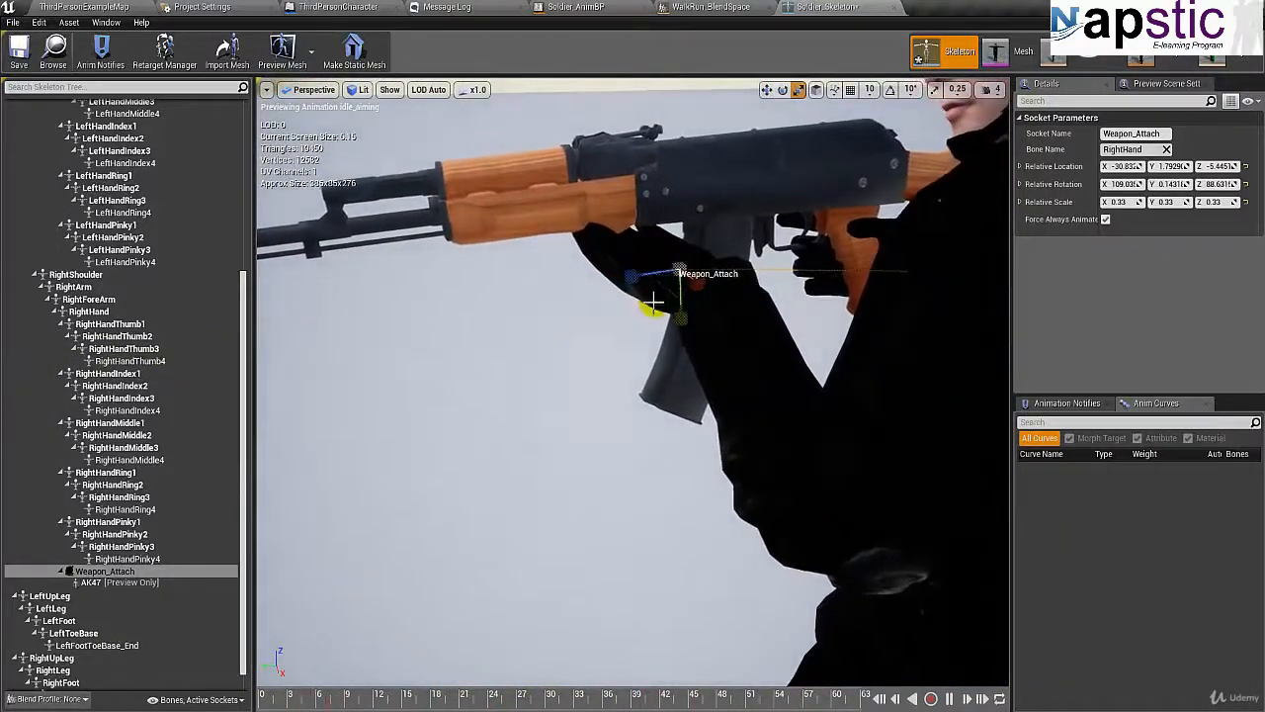